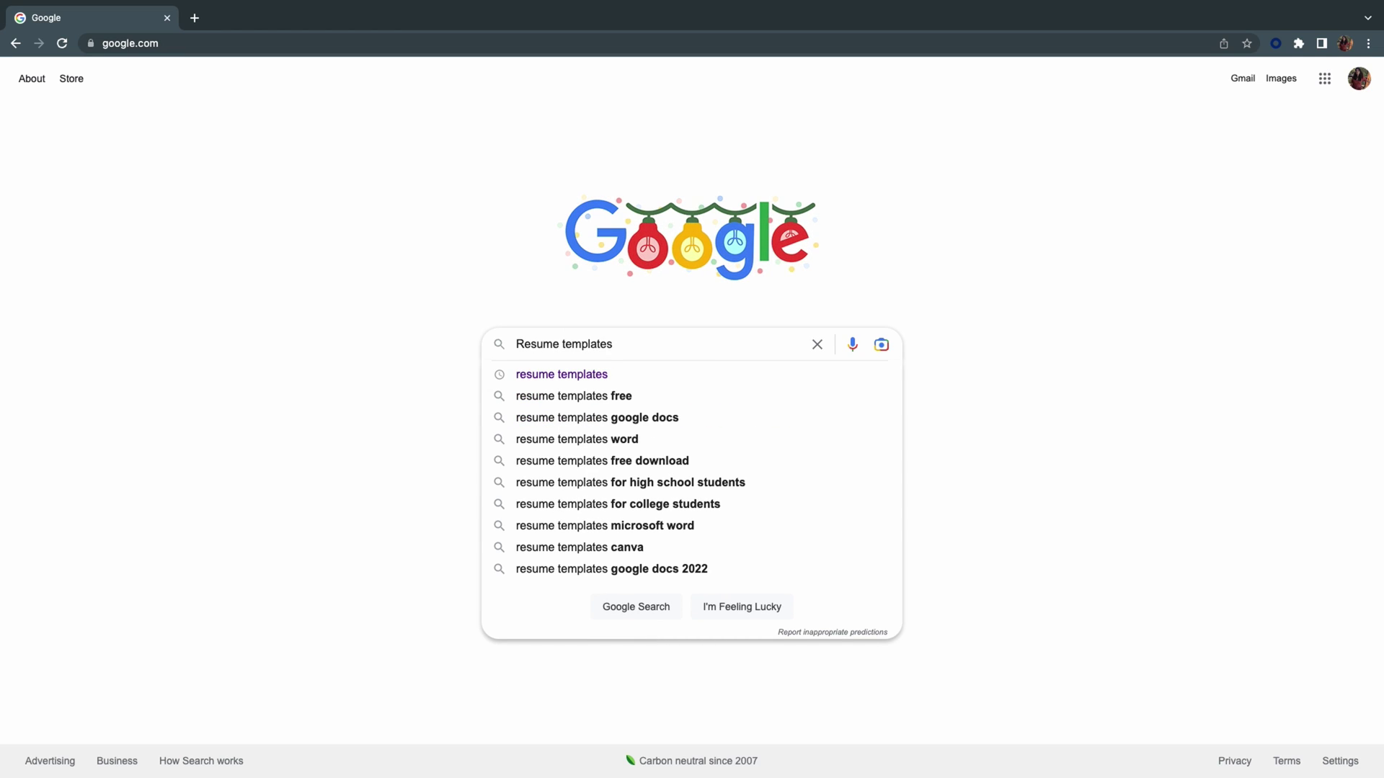
Search Google for 'Resume templates free' and open the resume.io ad in a new tab.
type("free")
key("Return")
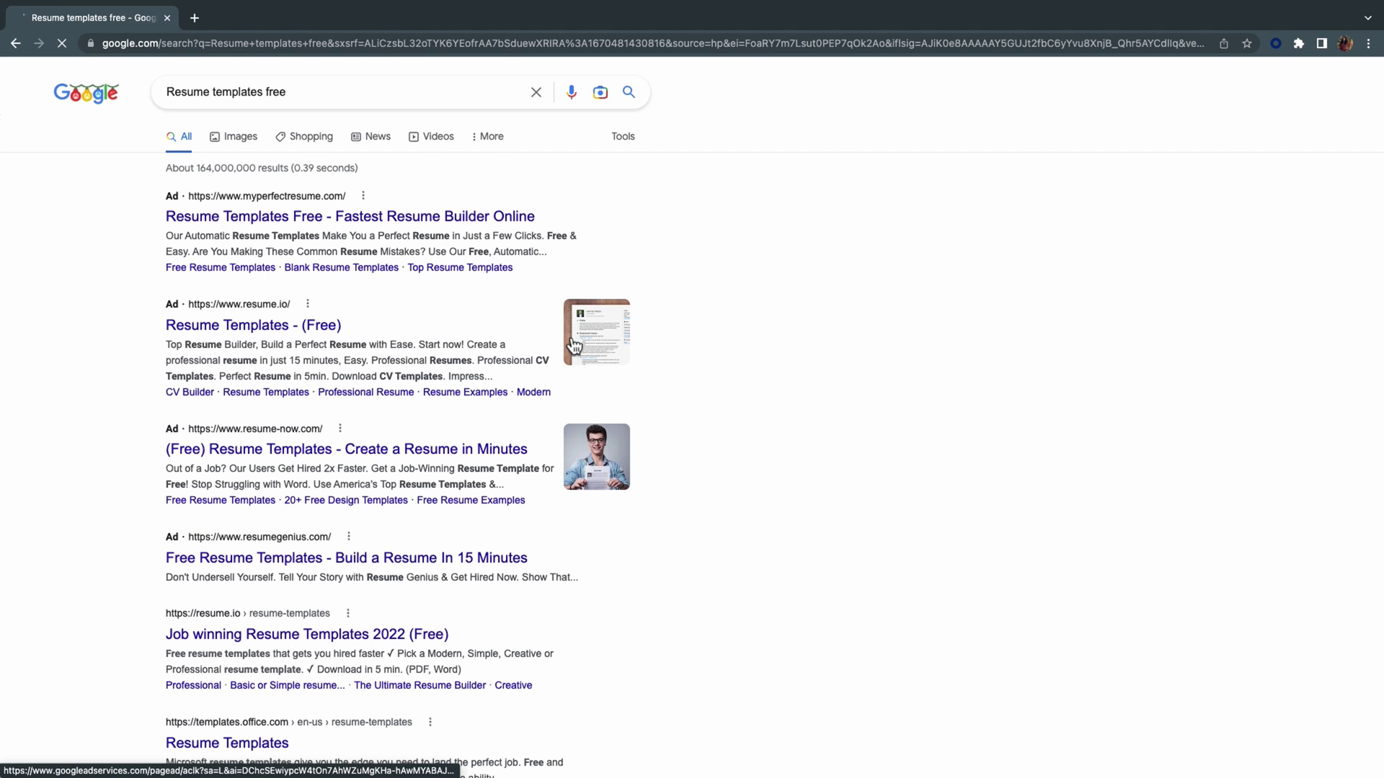
scroll(798, 622, "down", 1)
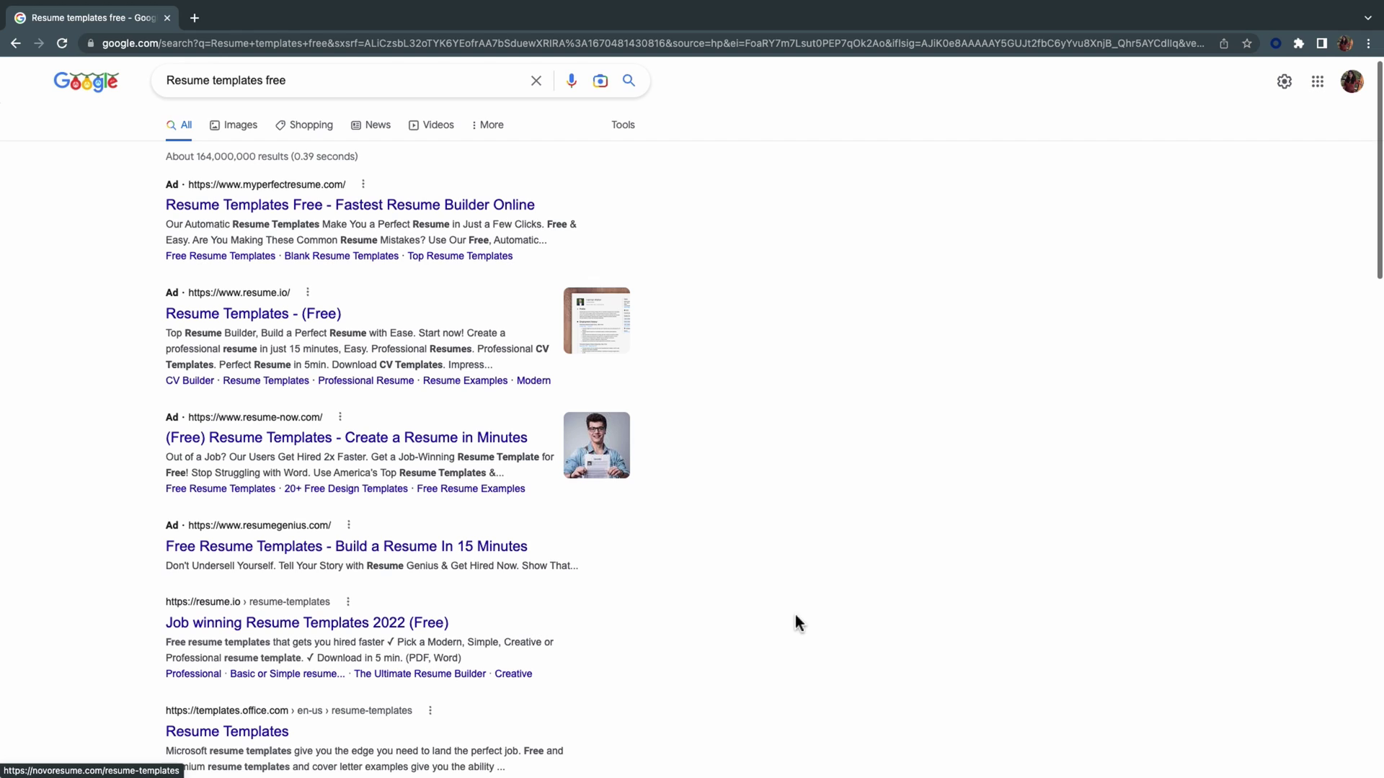
right_click(272, 321)
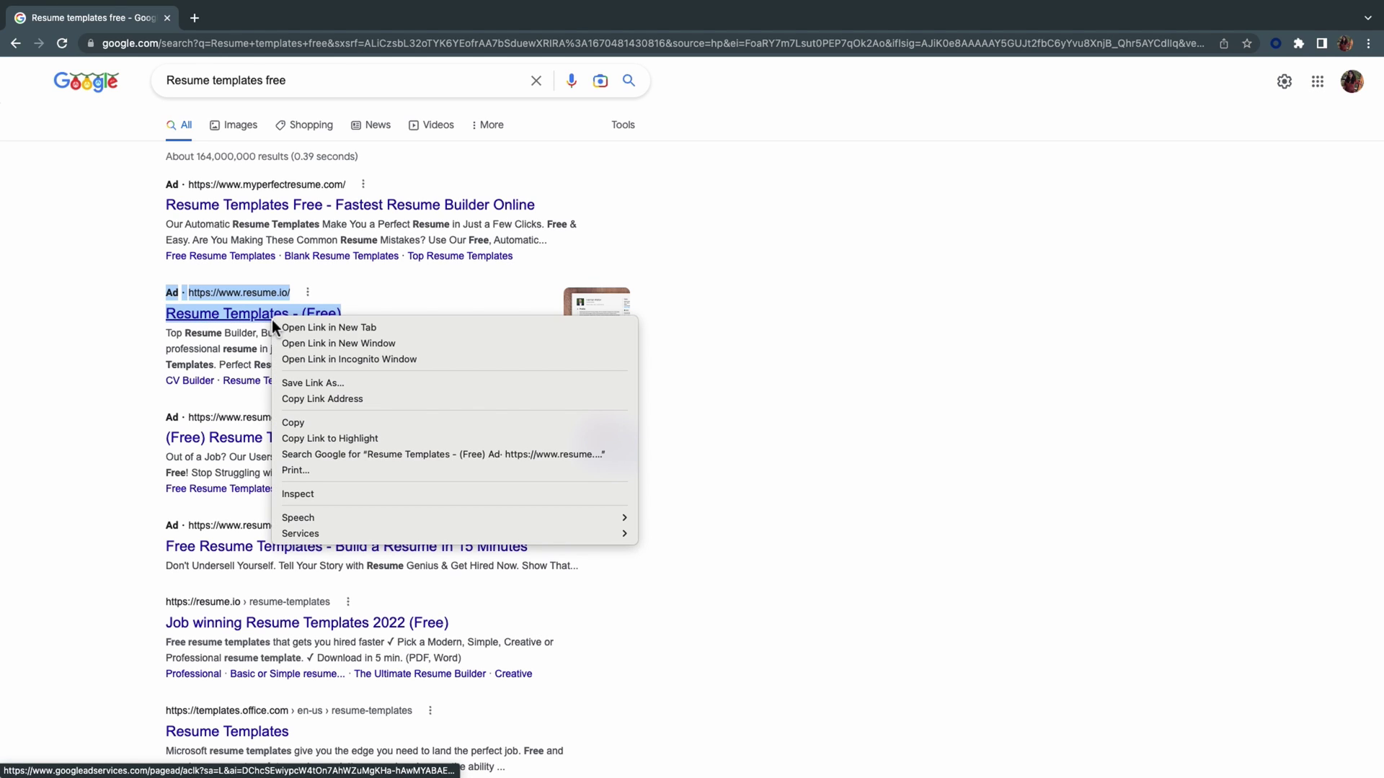
left_click(297, 328)
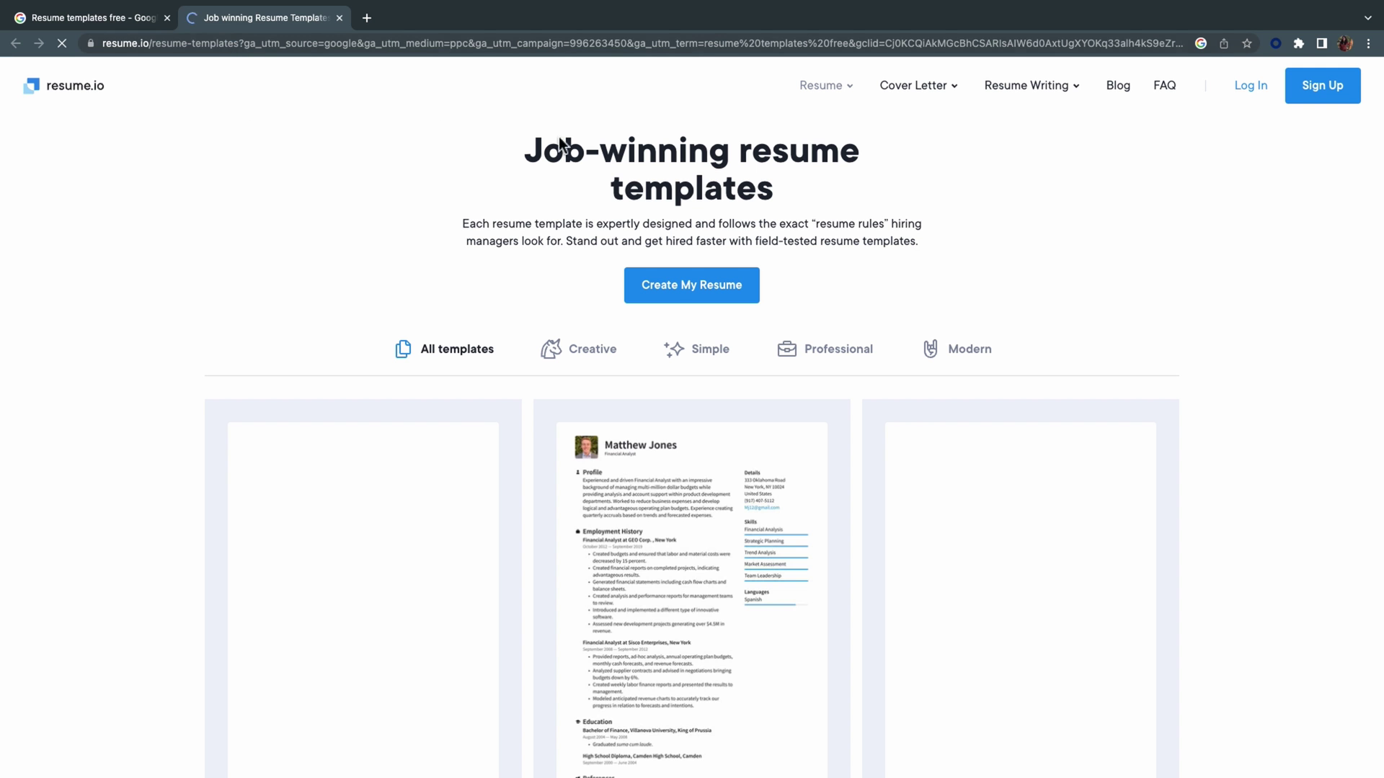
Start a new resume on resume.io, browse templates and open the Untitled resume for editing.
left_click(681, 286)
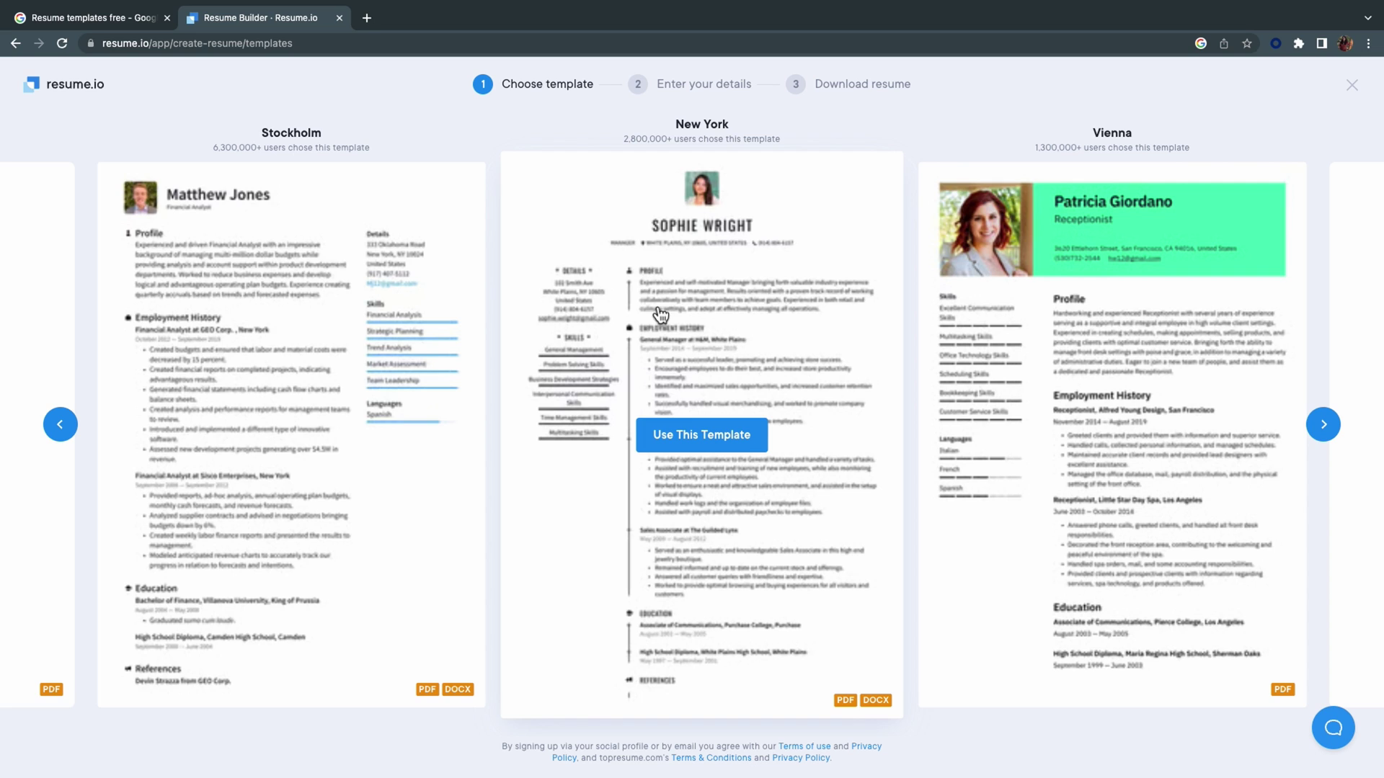
left_click(1116, 351)
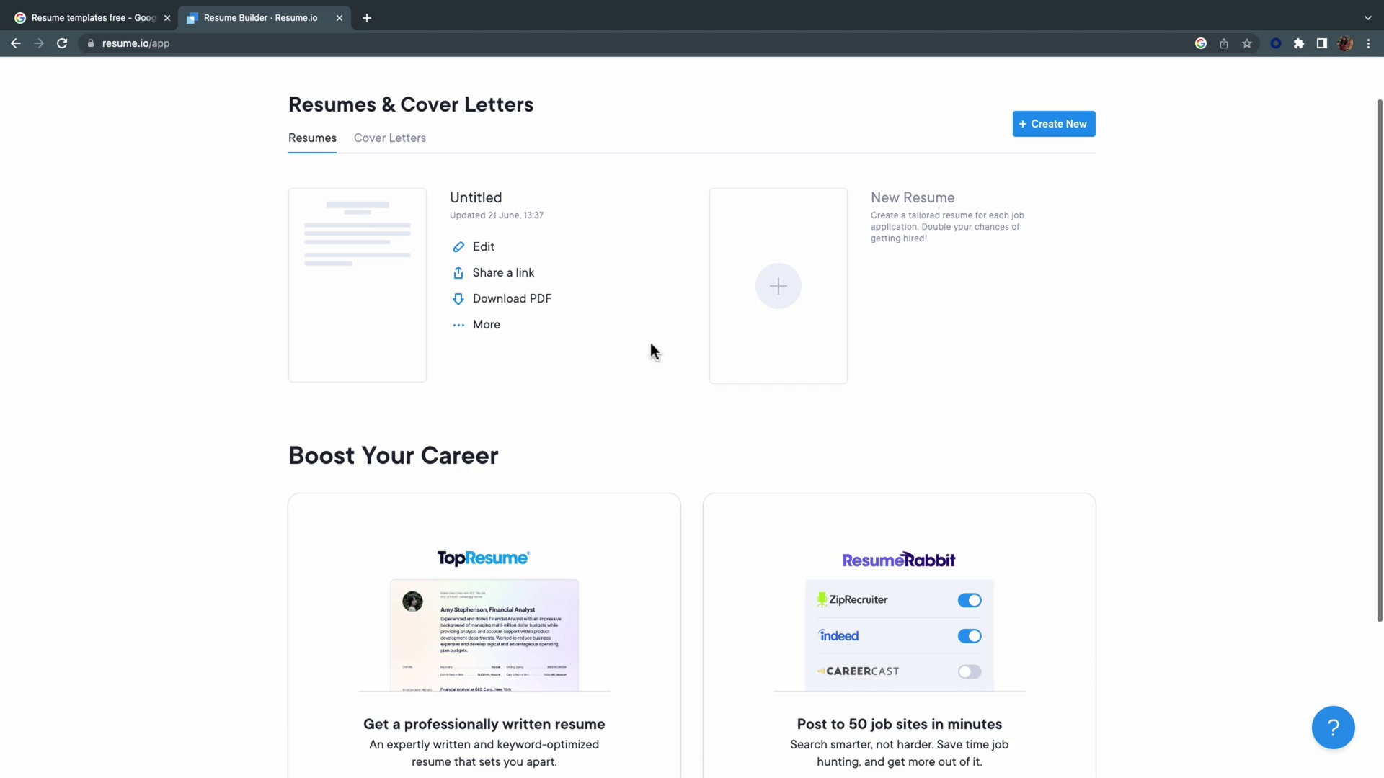
left_click(476, 244)
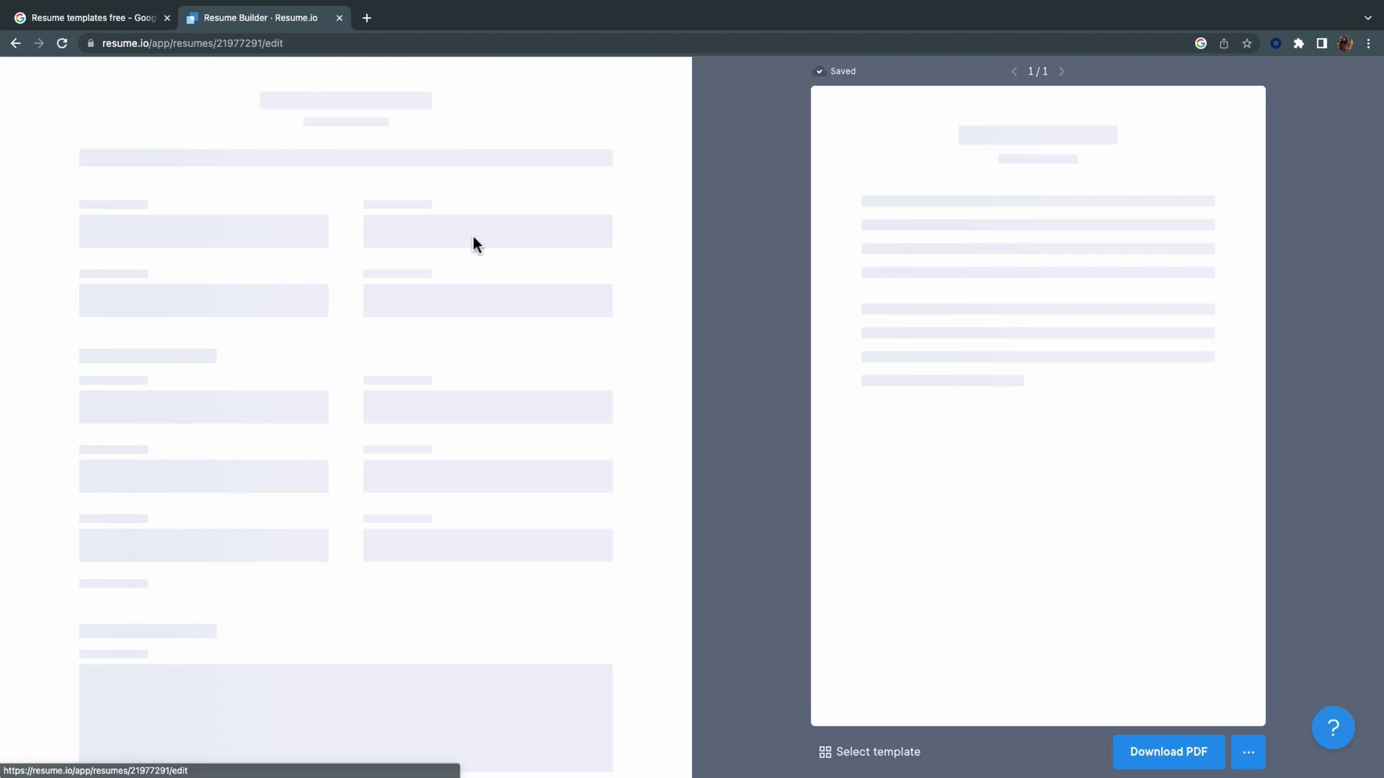
Try the PDF download and review the paid plans, highlighting the ₹247 and ₹1,499 prices.
left_click(1190, 763)
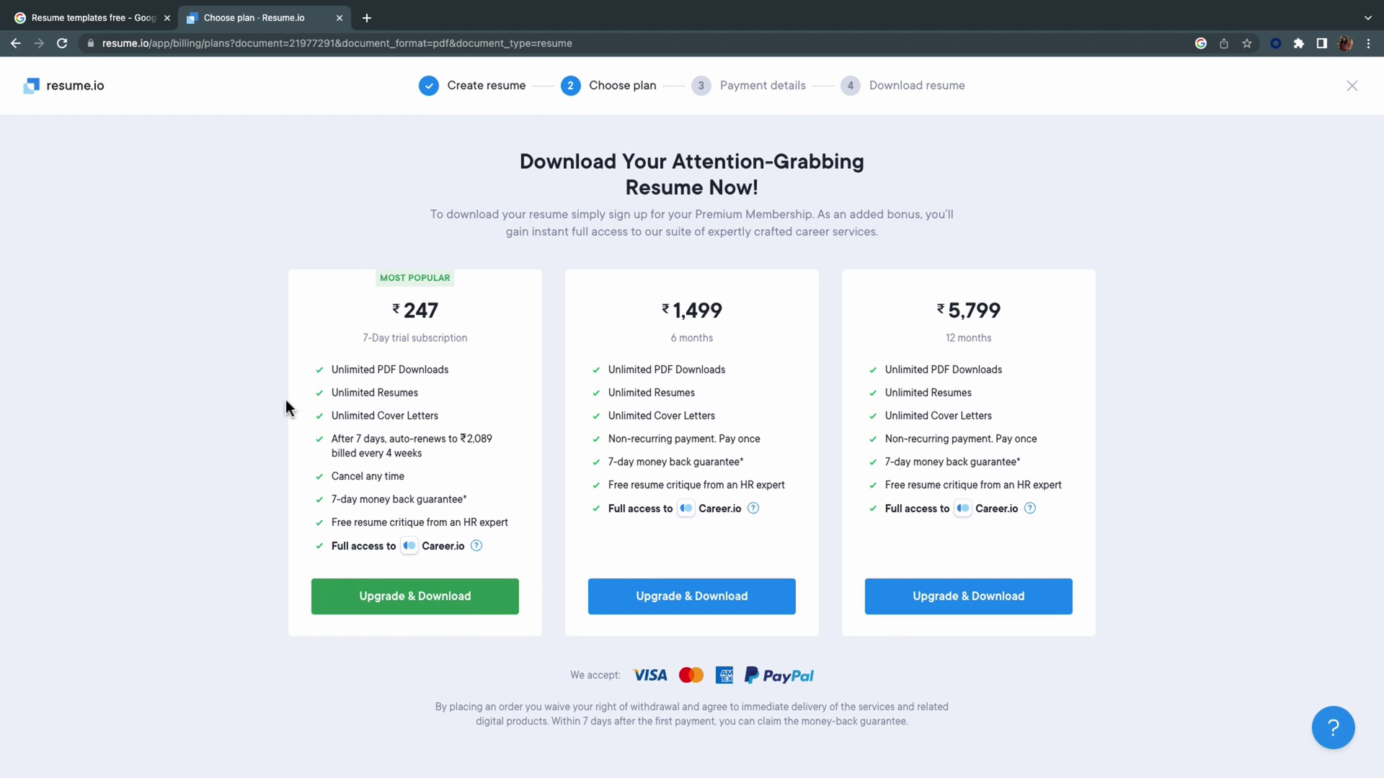
left_click_drag(348, 311, 480, 318)
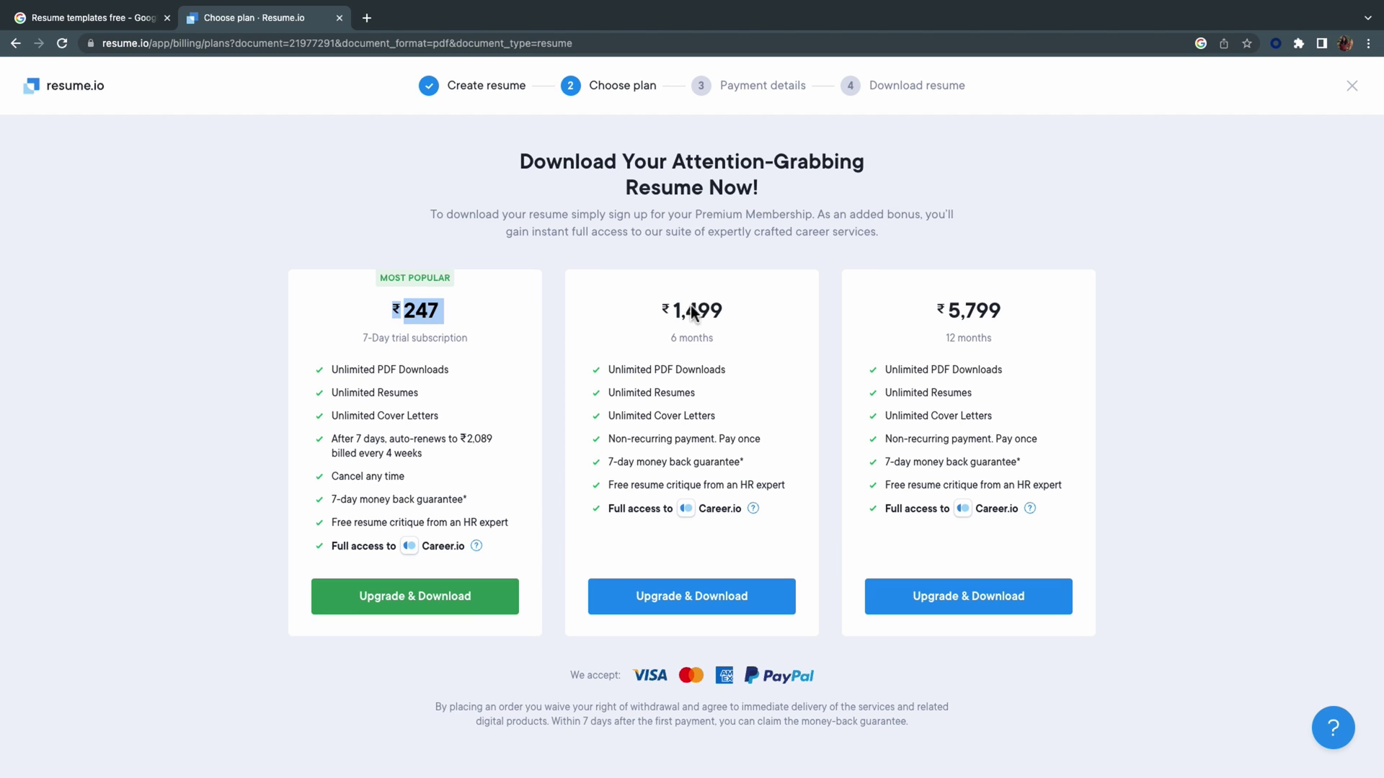
left_click_drag(660, 310, 766, 314)
left_click(915, 308)
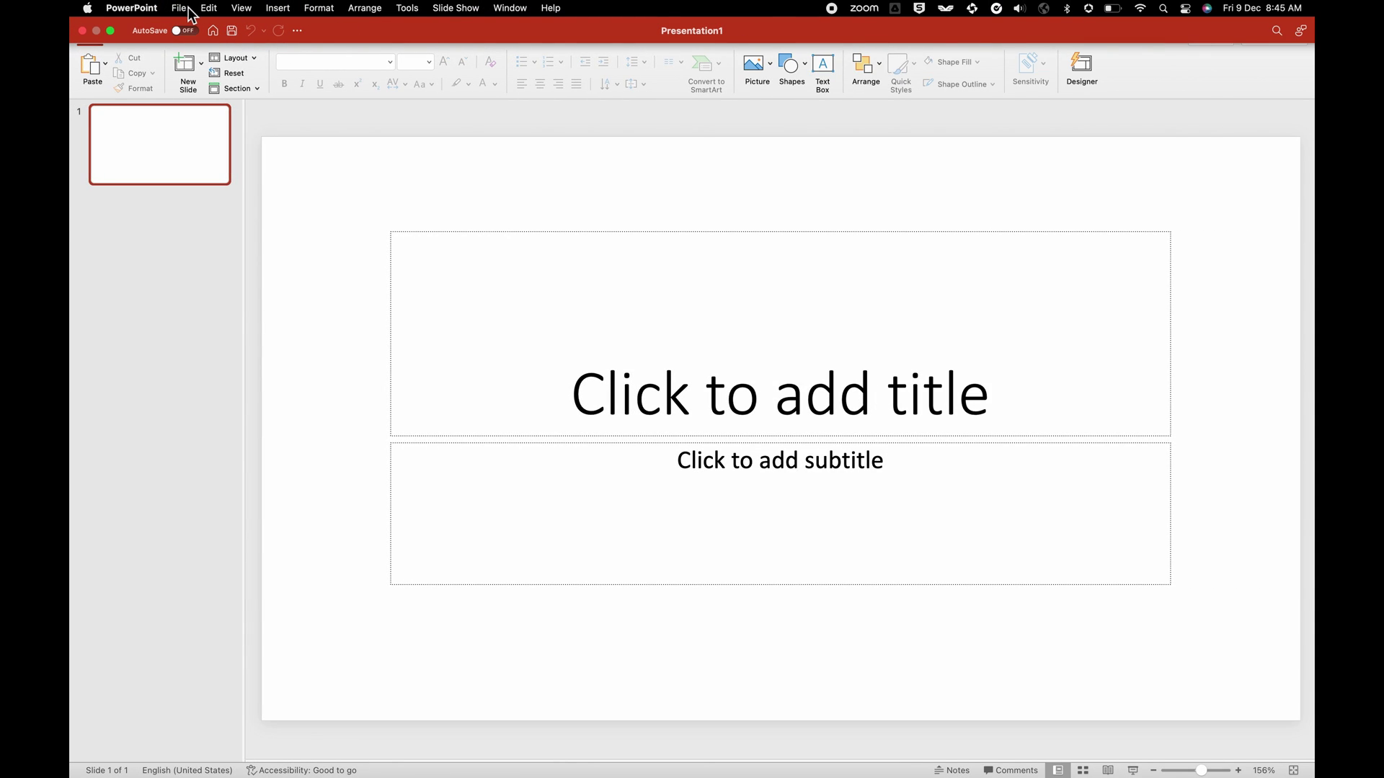
Open the New from Template gallery and browse the available templates.
left_click(189, 14)
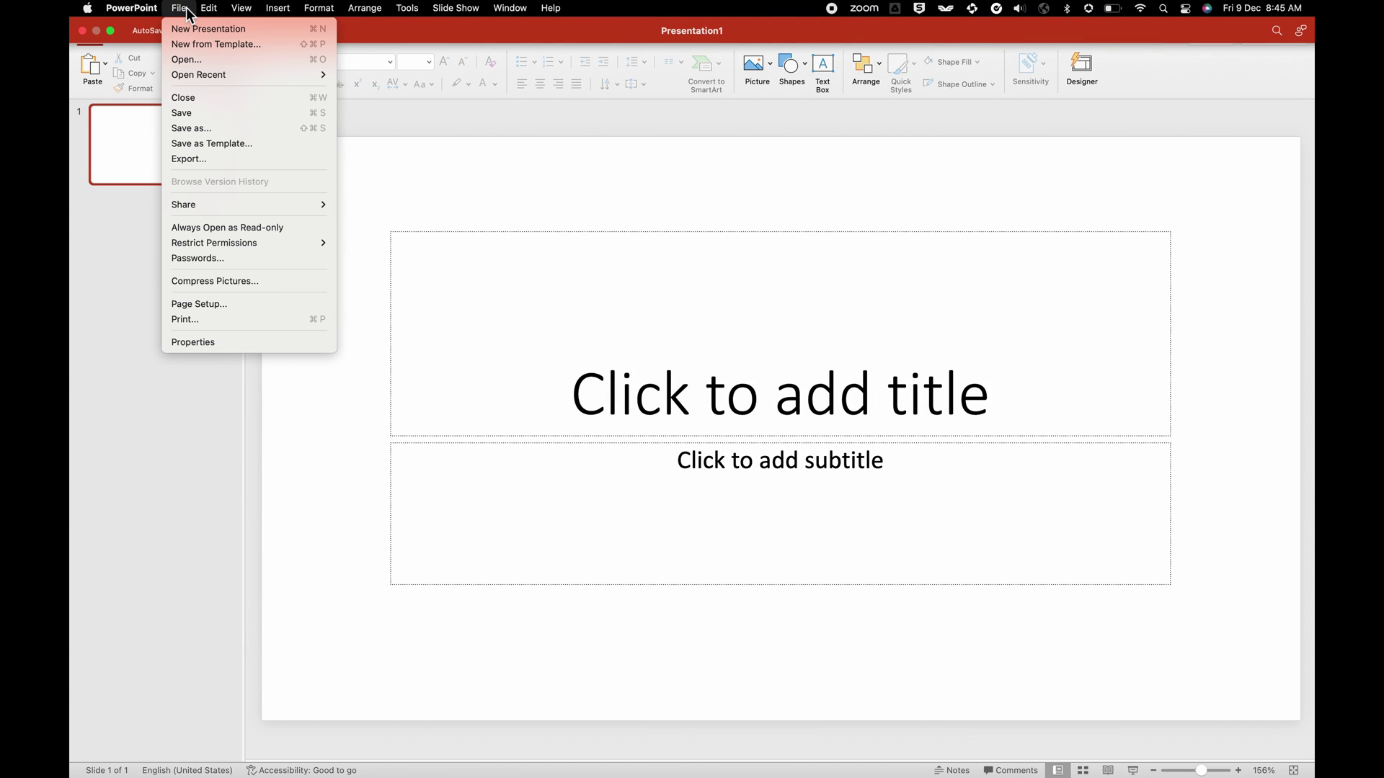
left_click(210, 49)
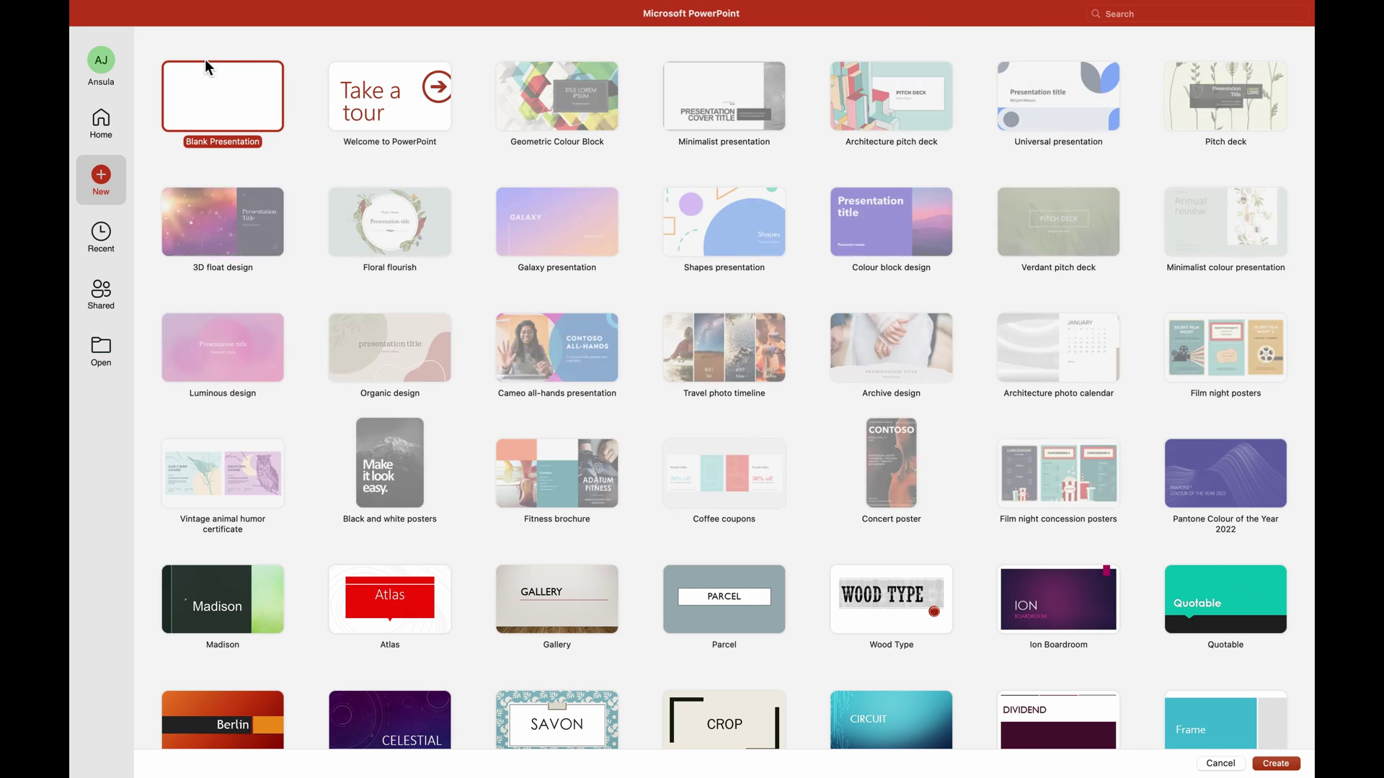
scroll(872, 285, "down", 3)
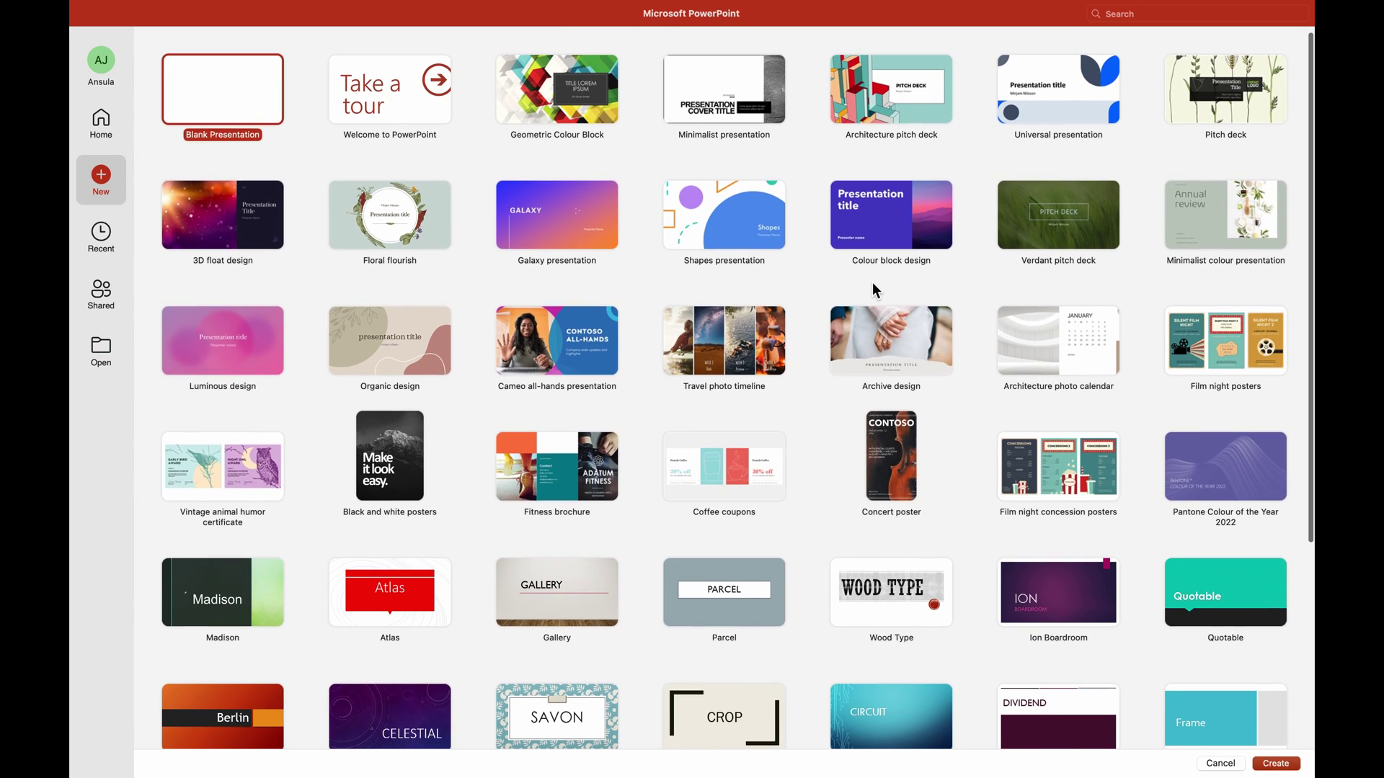
scroll(873, 285, "down", 9)
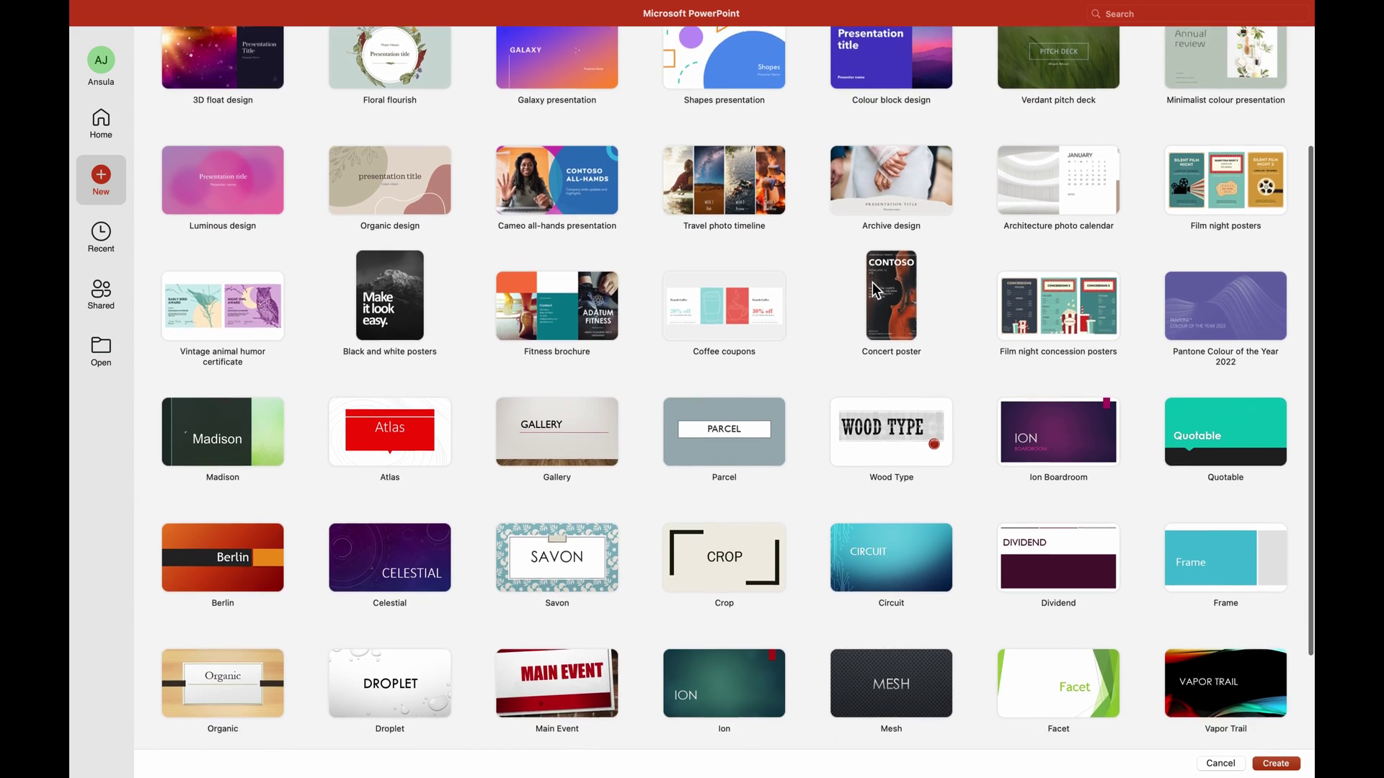
scroll(874, 288, "up", 10)
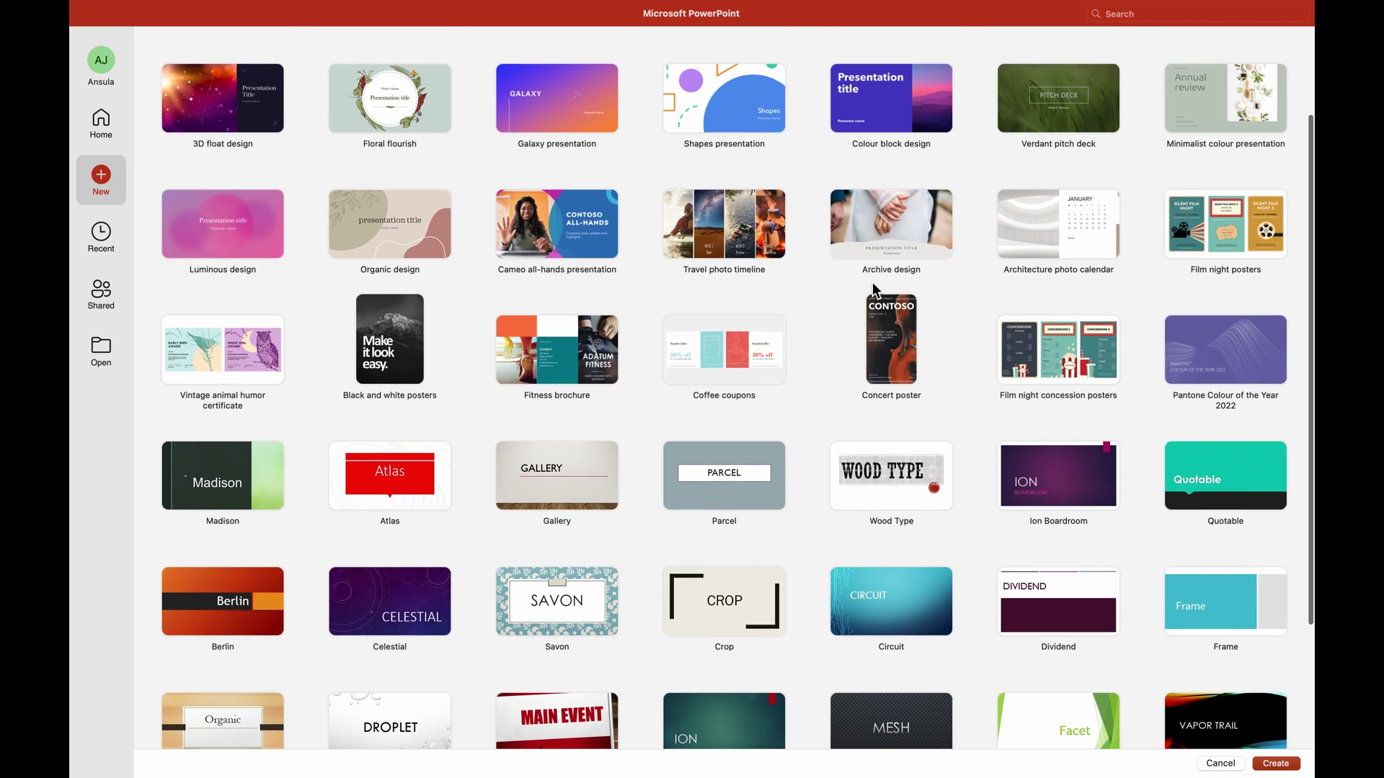
scroll(872, 282, "up", 1)
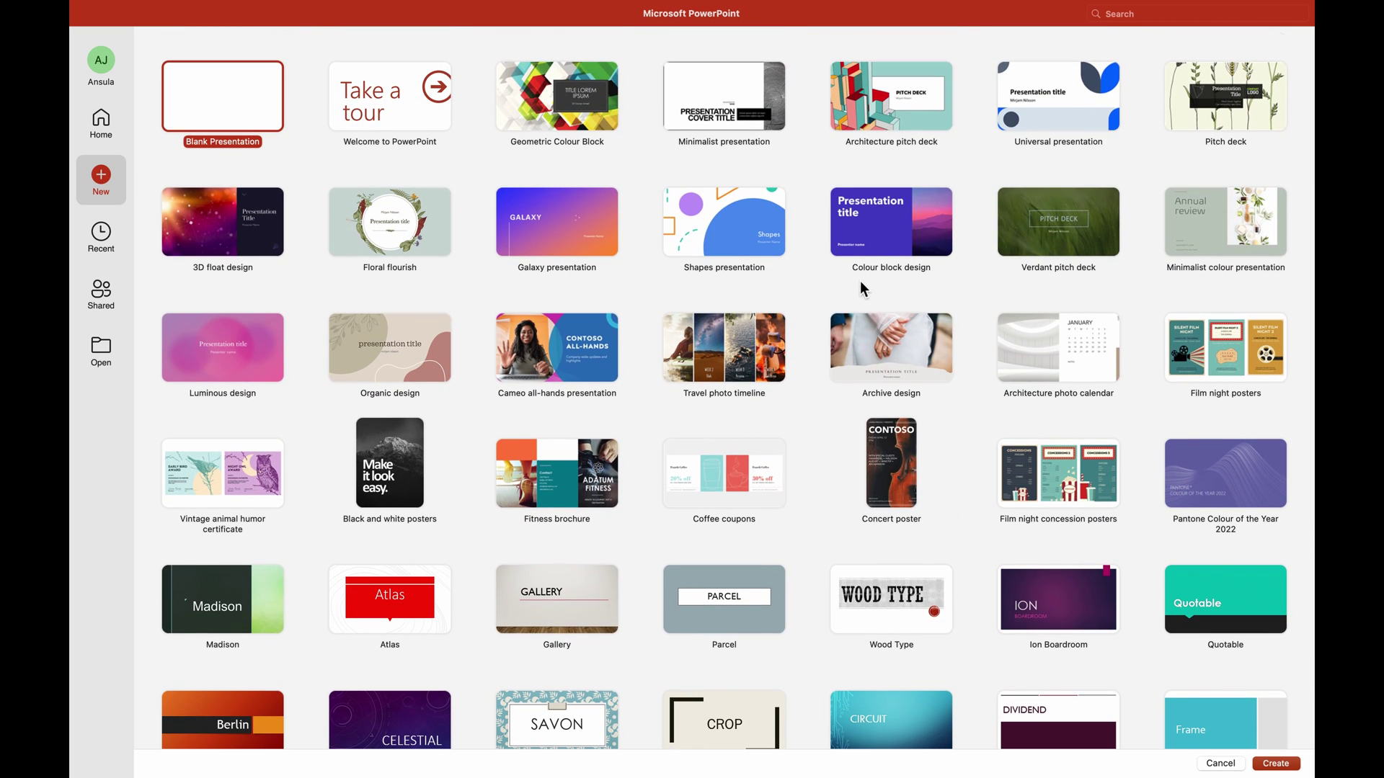
Search the gallery for 'resume' and create a presentation from Timeline infographic resume.
left_click(1130, 20)
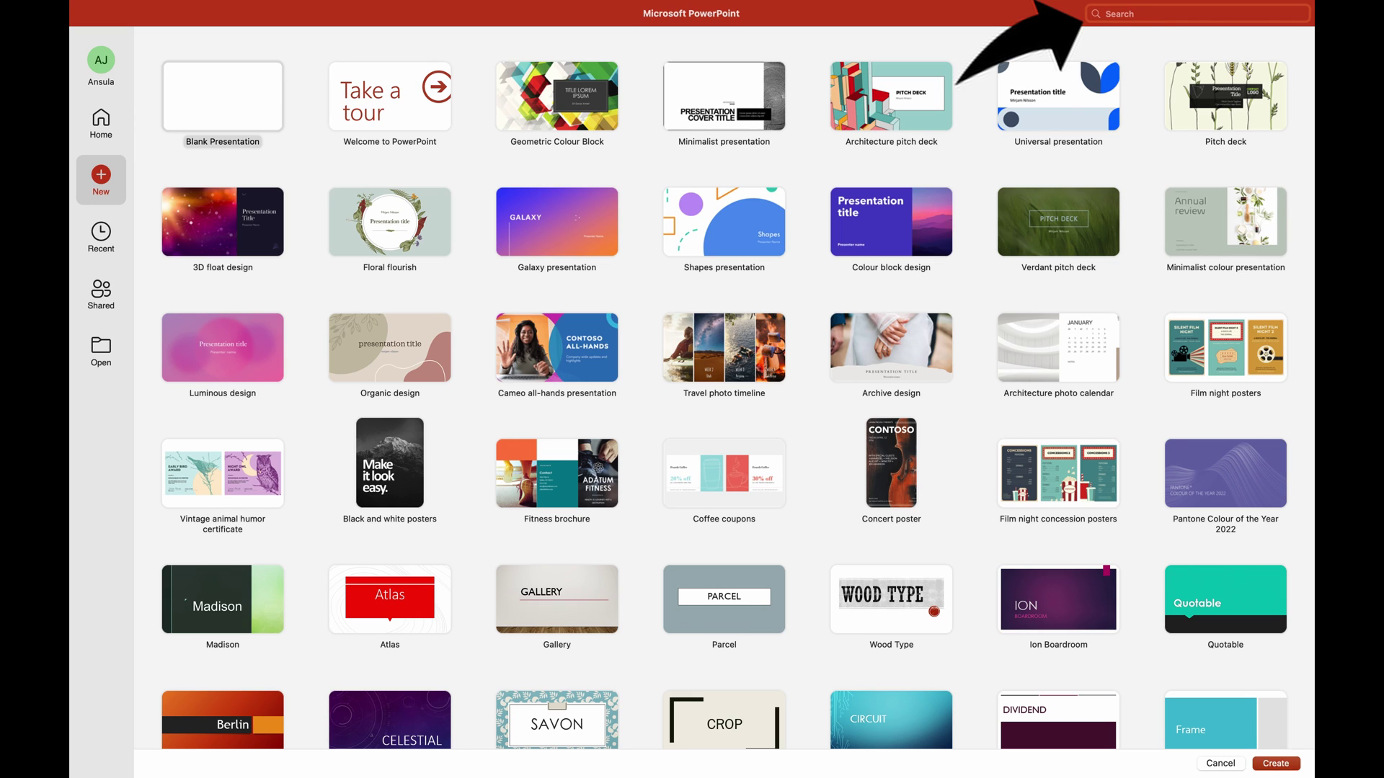
type("resume")
key("Return")
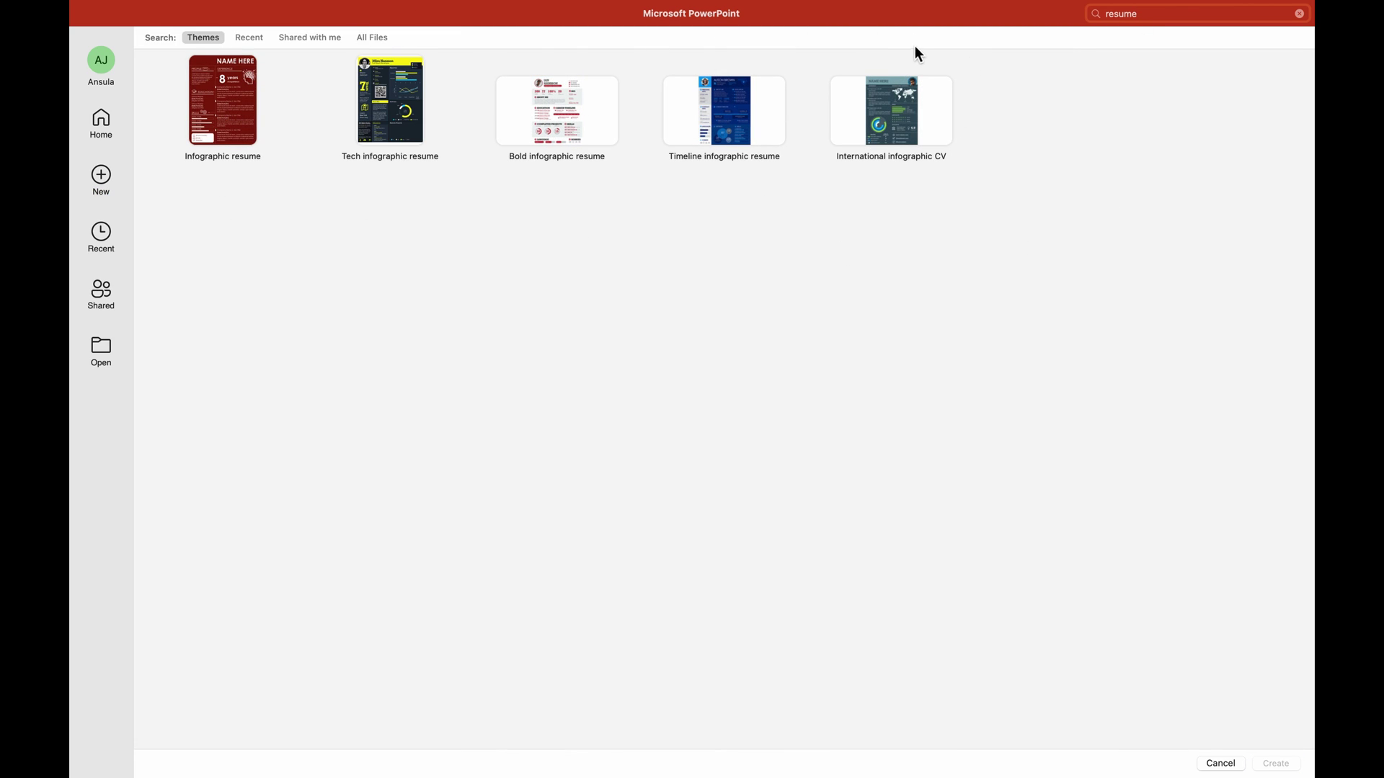
left_click(752, 107)
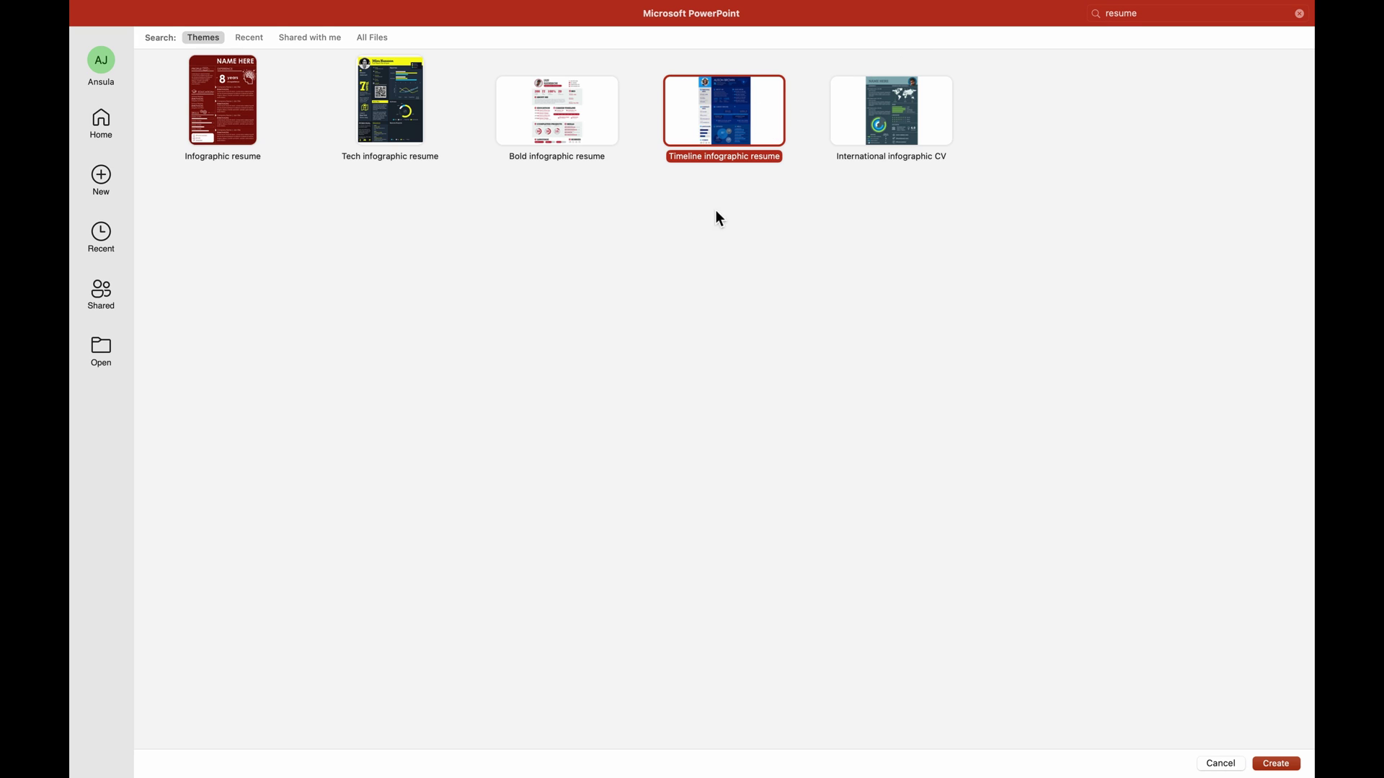
left_click(1280, 766)
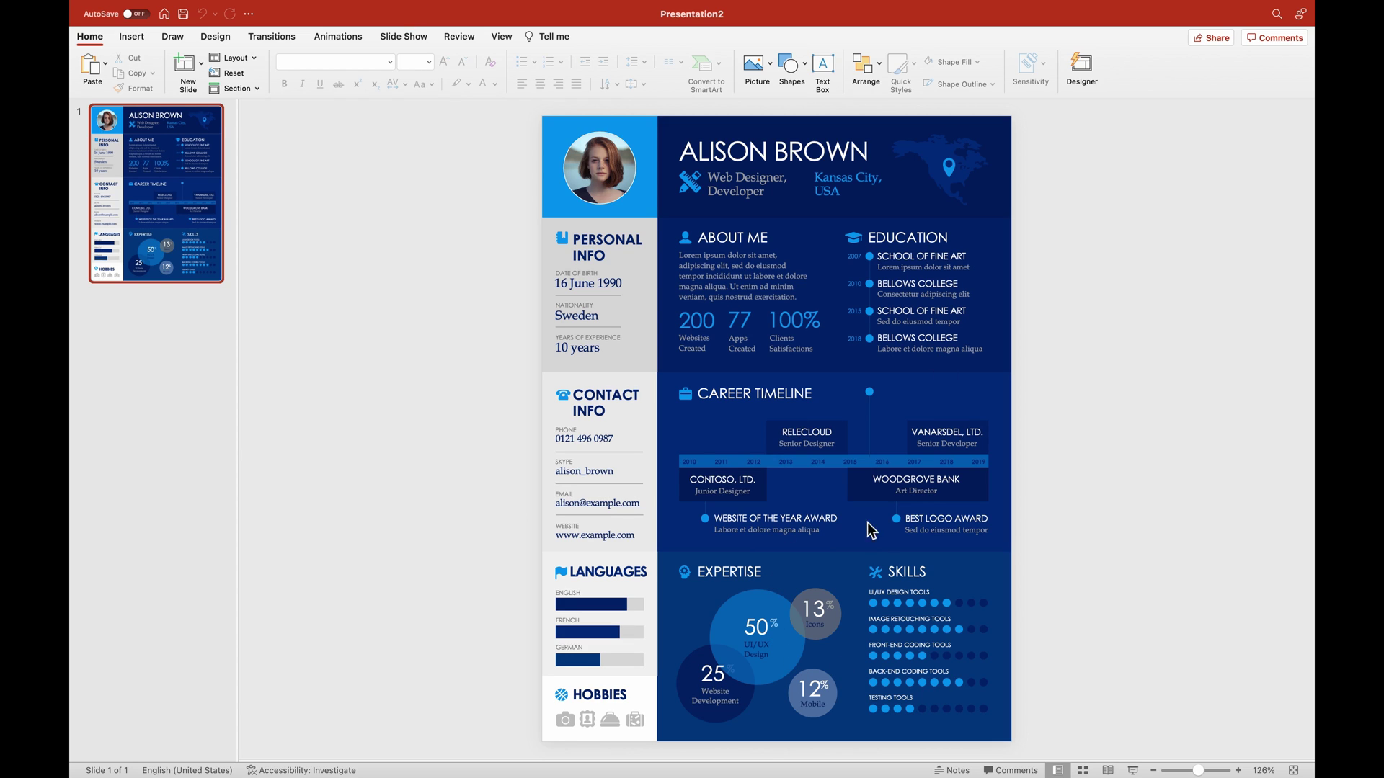
Switch the resume presentation to Slide Master view from the View tab.
left_click(498, 43)
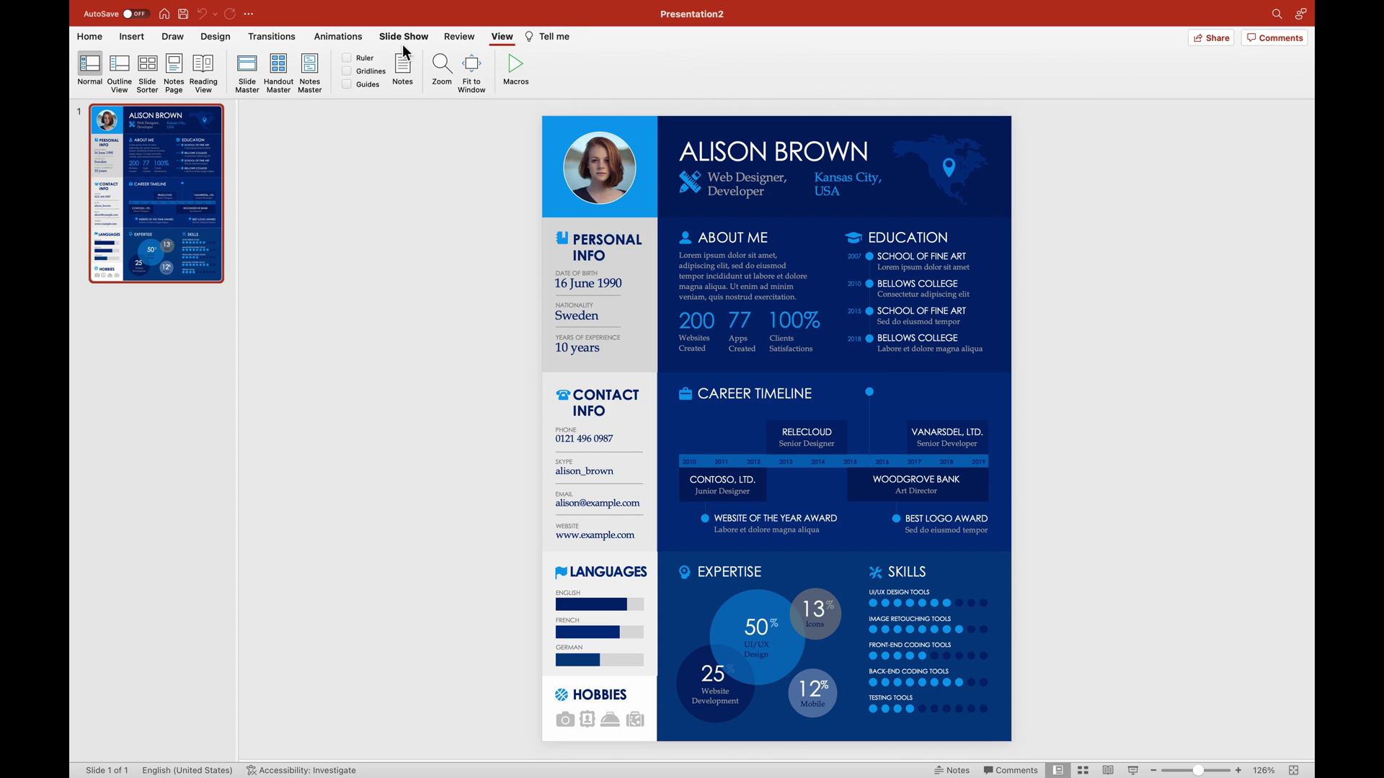
left_click(248, 84)
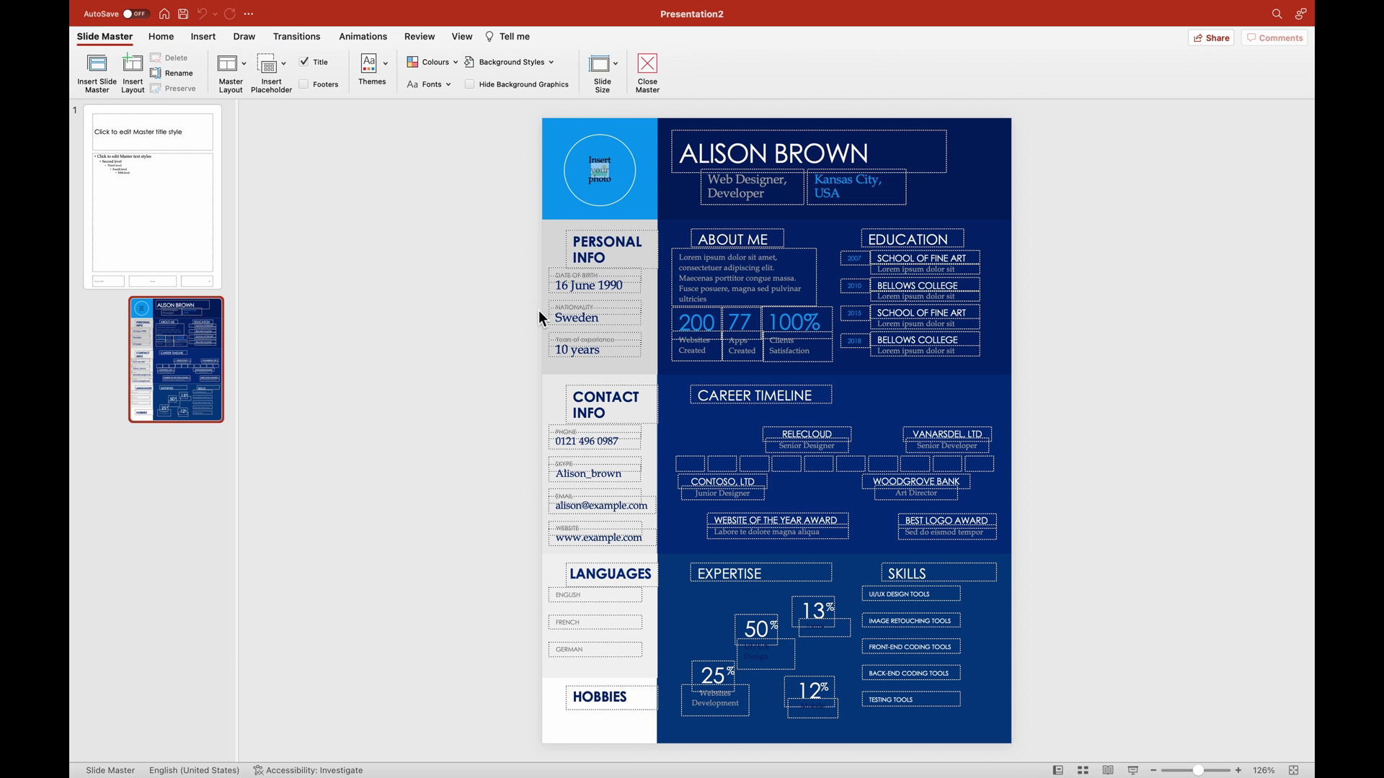
left_click(384, 65)
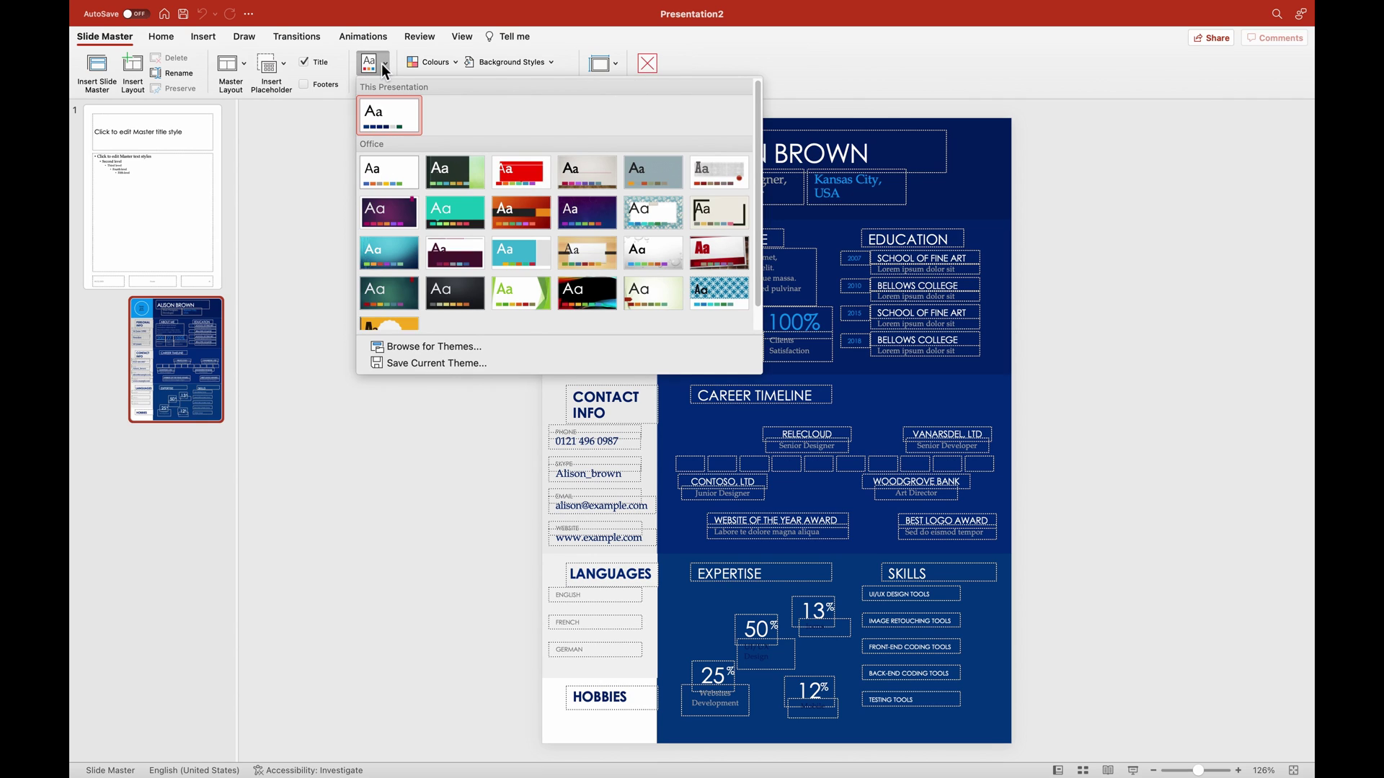
left_click(384, 64)
left_click(439, 63)
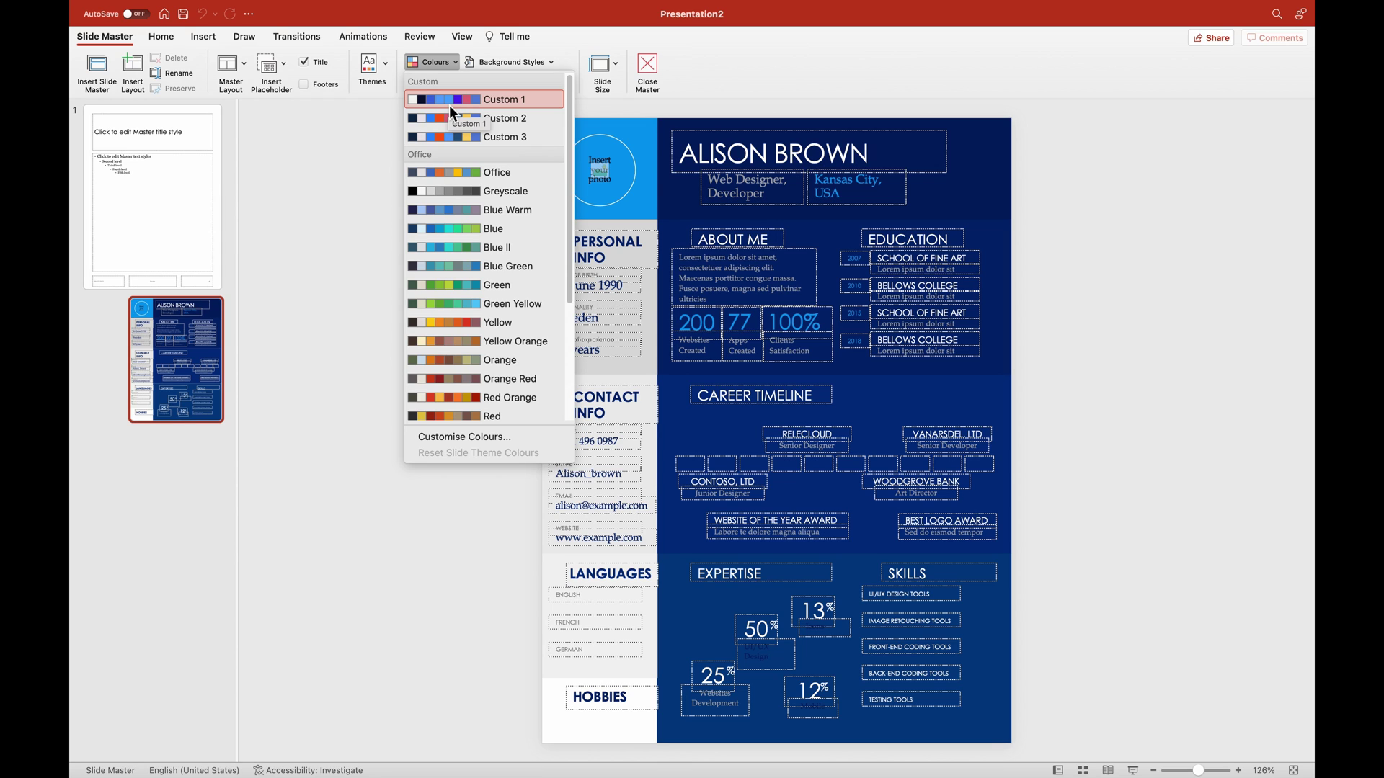
left_click(465, 227)
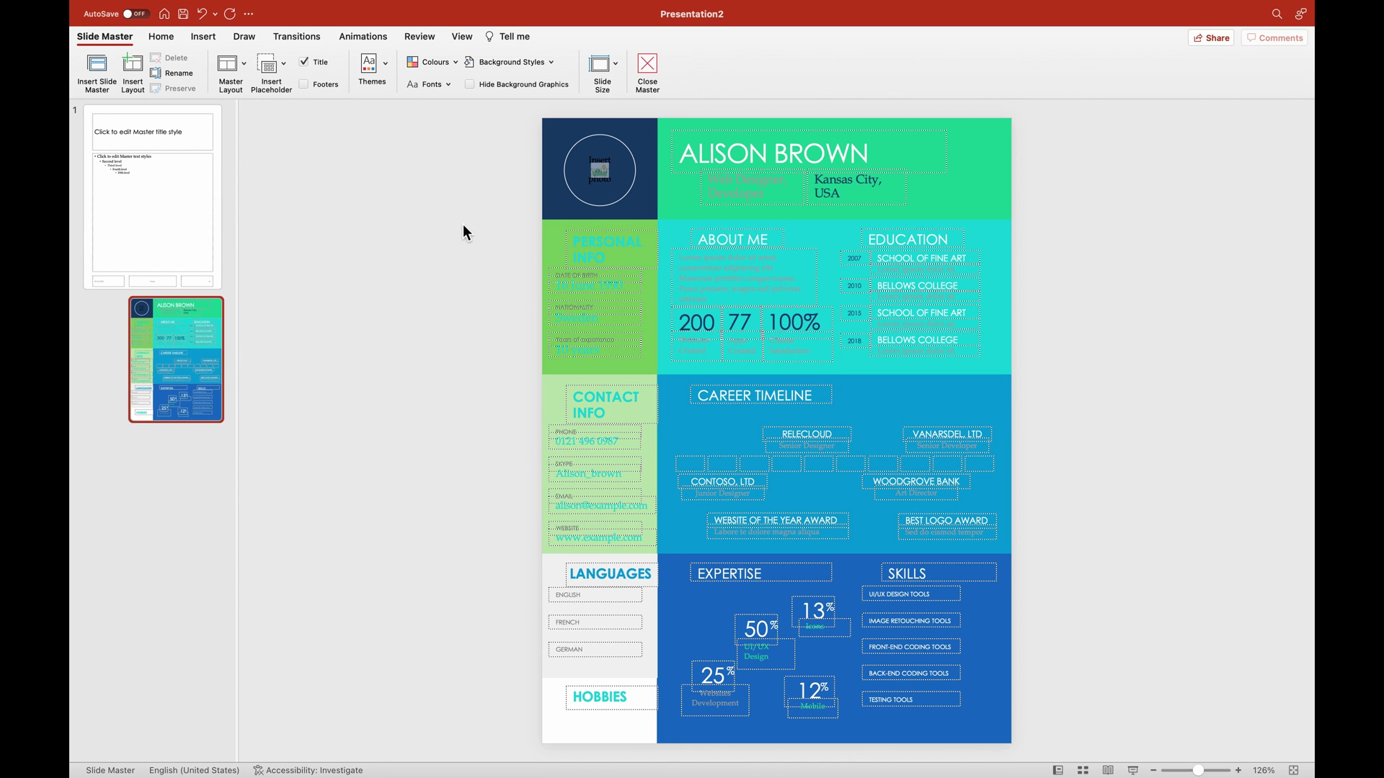
key("super+z")
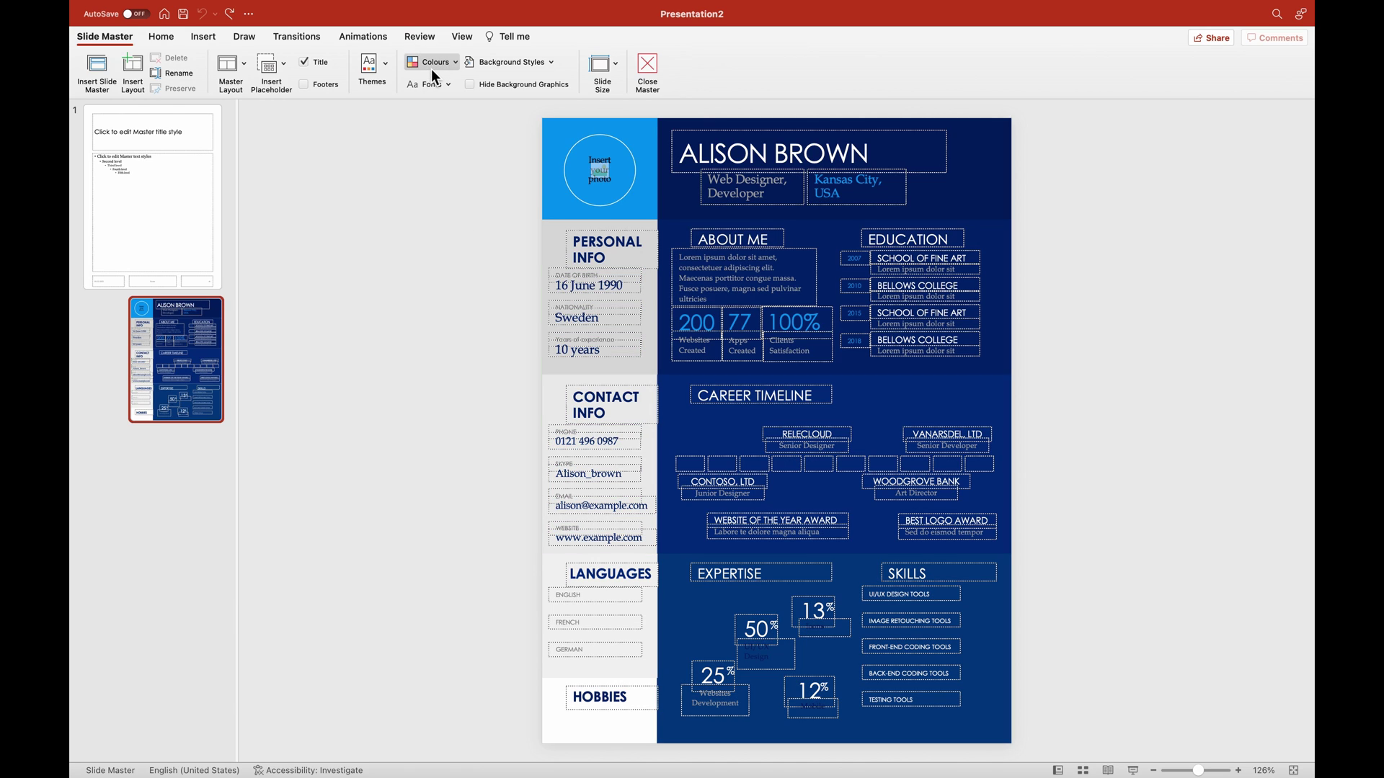
left_click(436, 62)
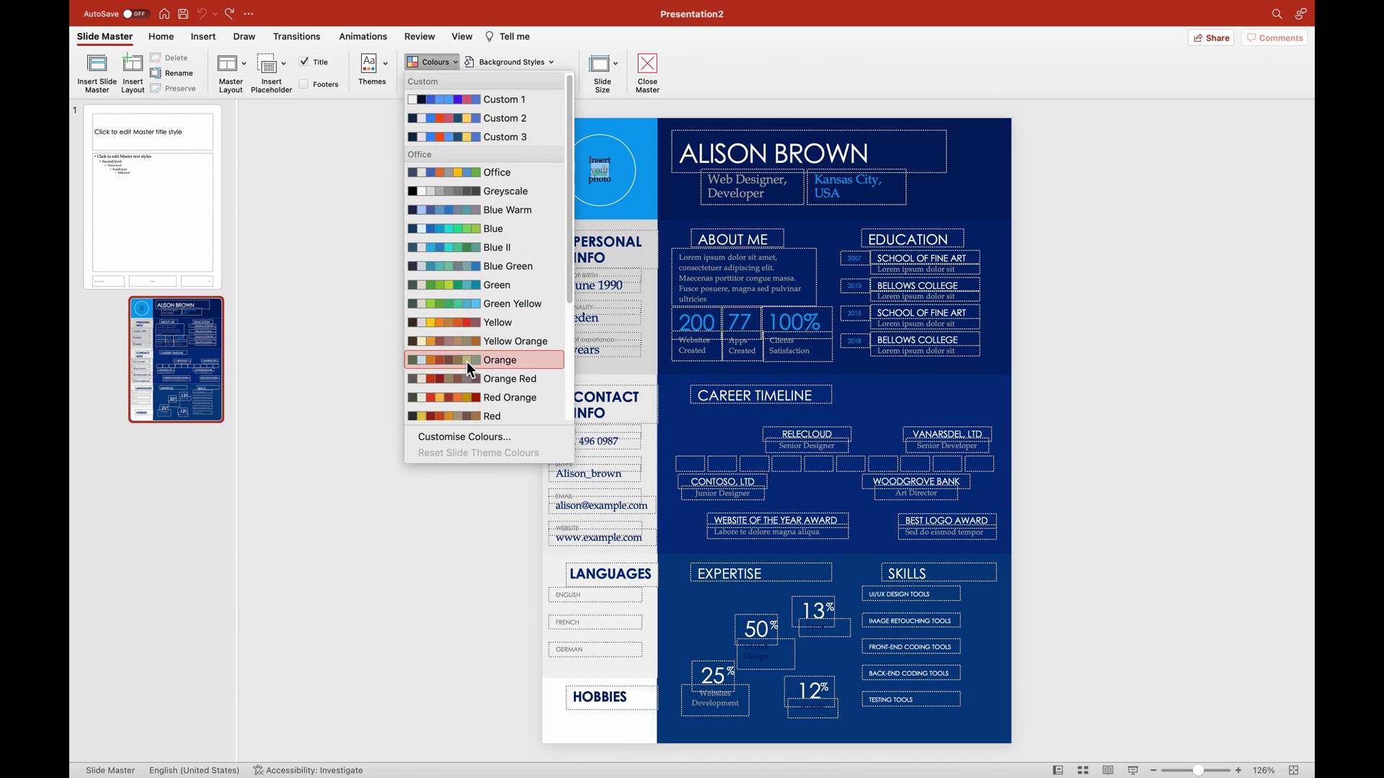
scroll(469, 362, "down", 3)
scroll(470, 357, "down", 2)
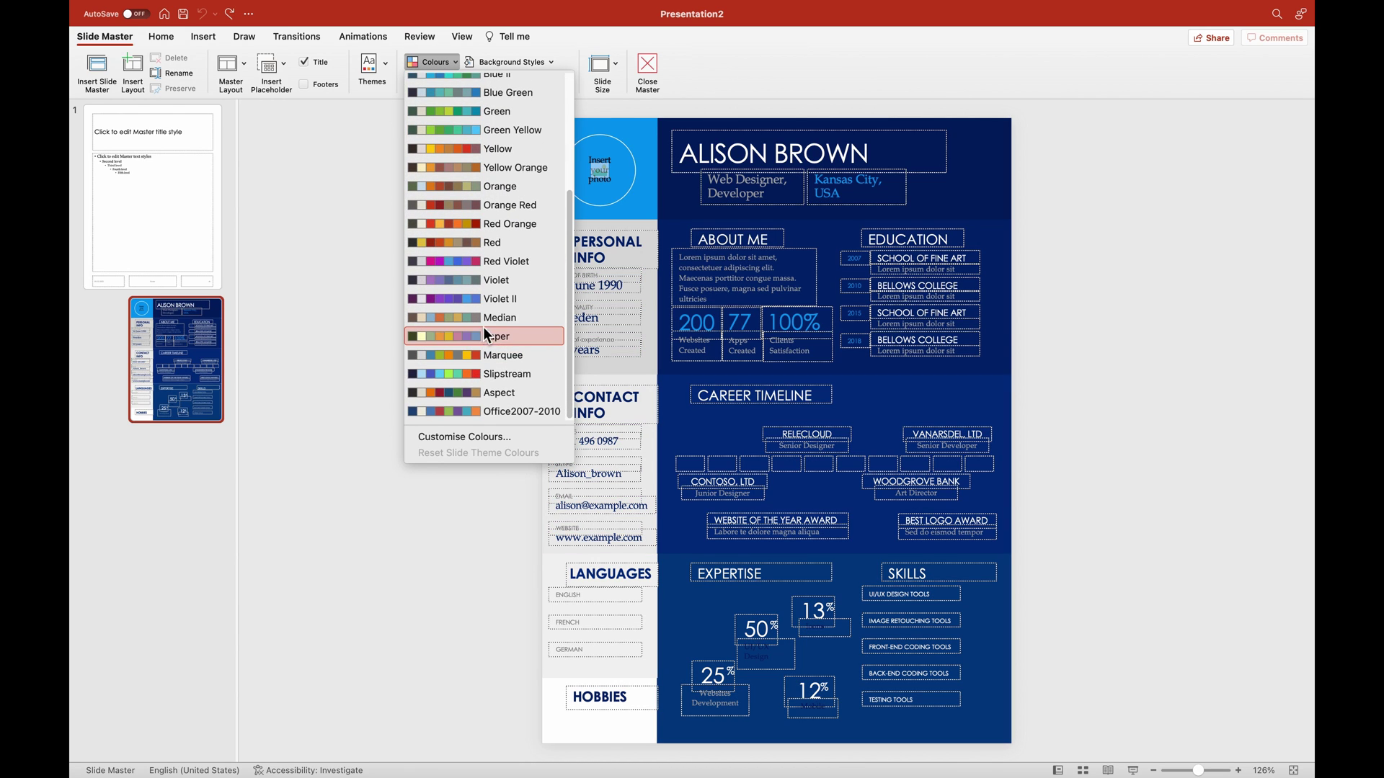
scroll(491, 318, "up", 5)
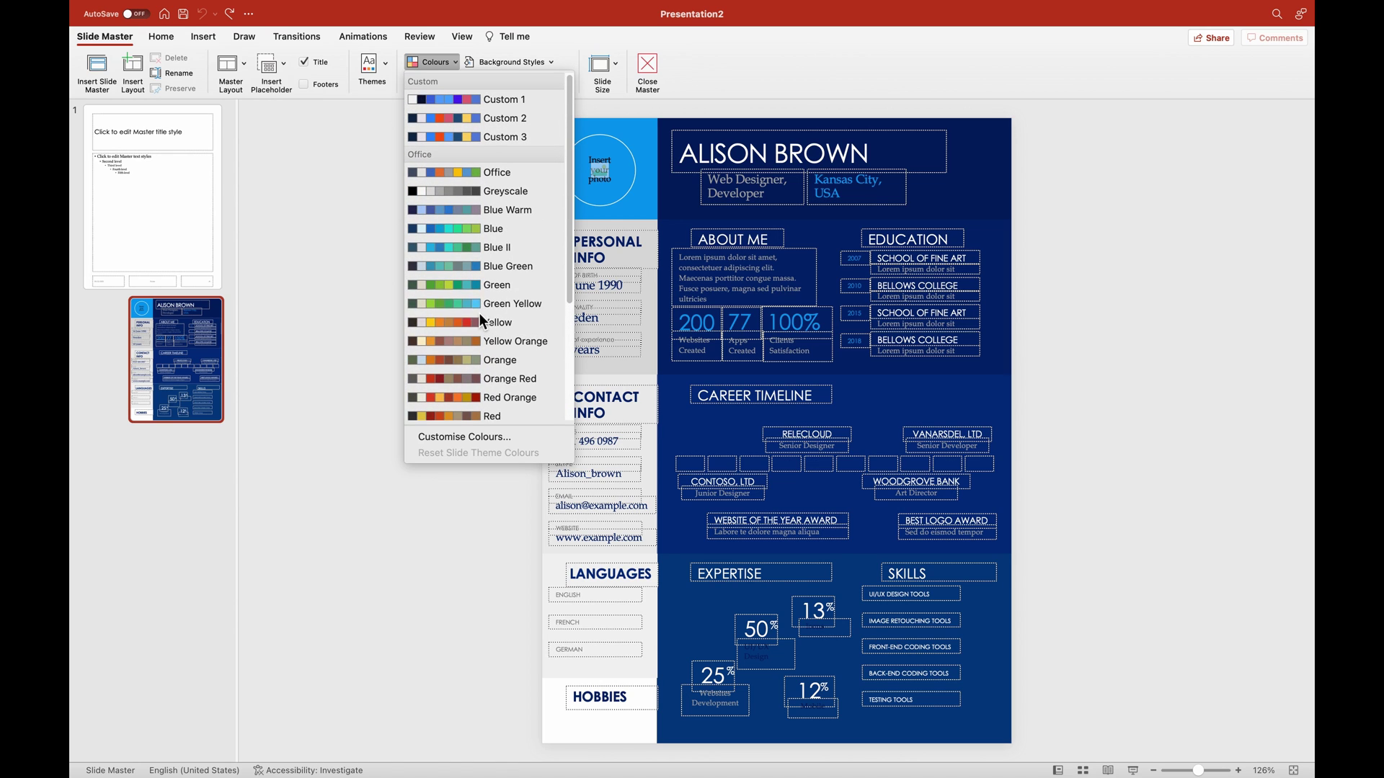
left_click(475, 193)
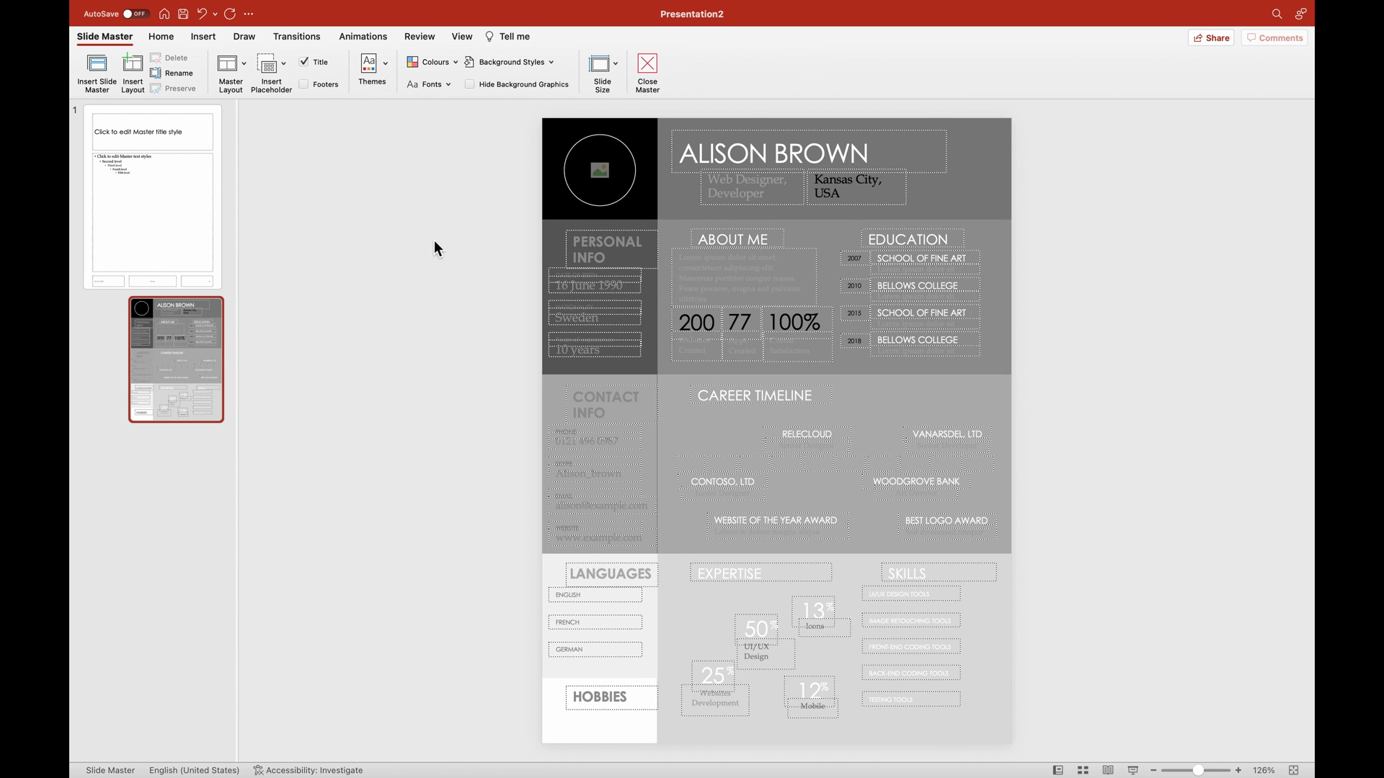
key("super+z")
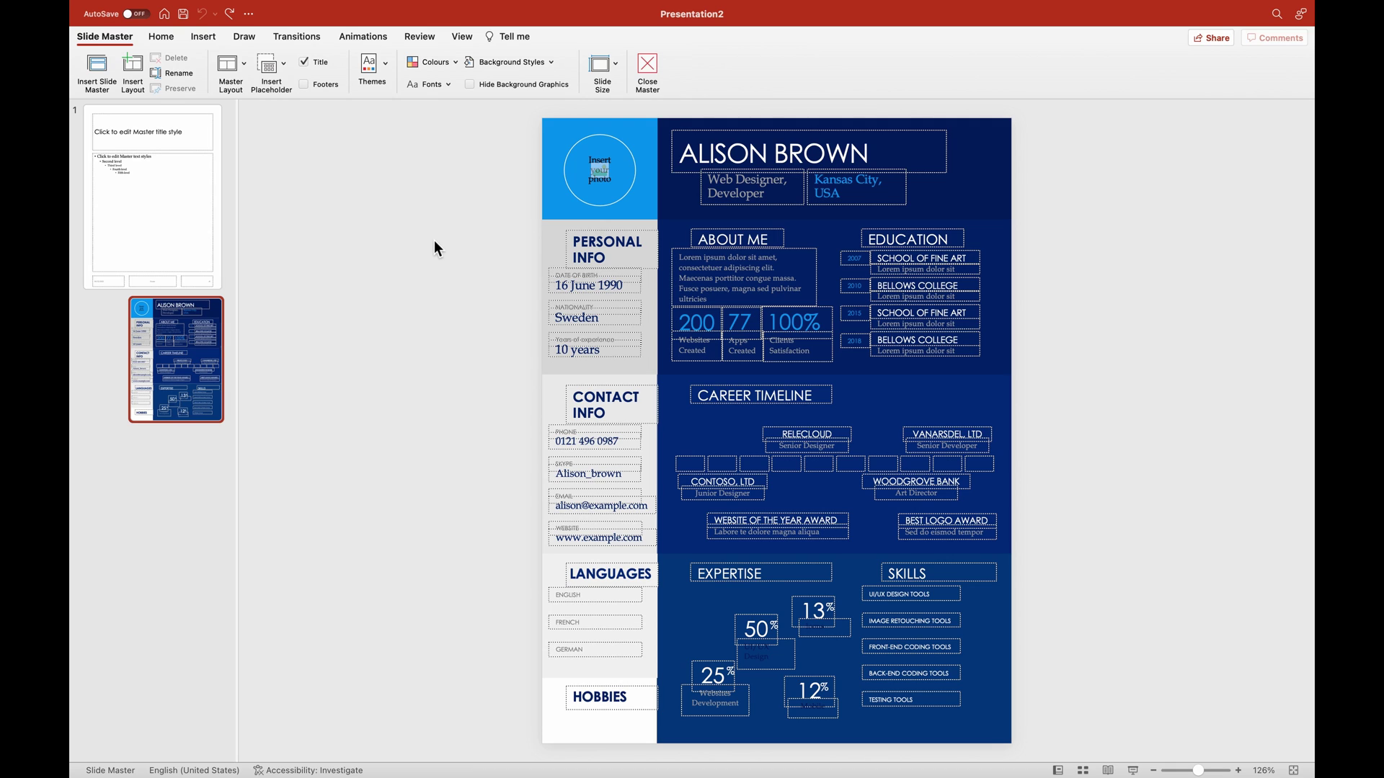
Fill the top-left photo block and the top name banner with black.
left_click(562, 123)
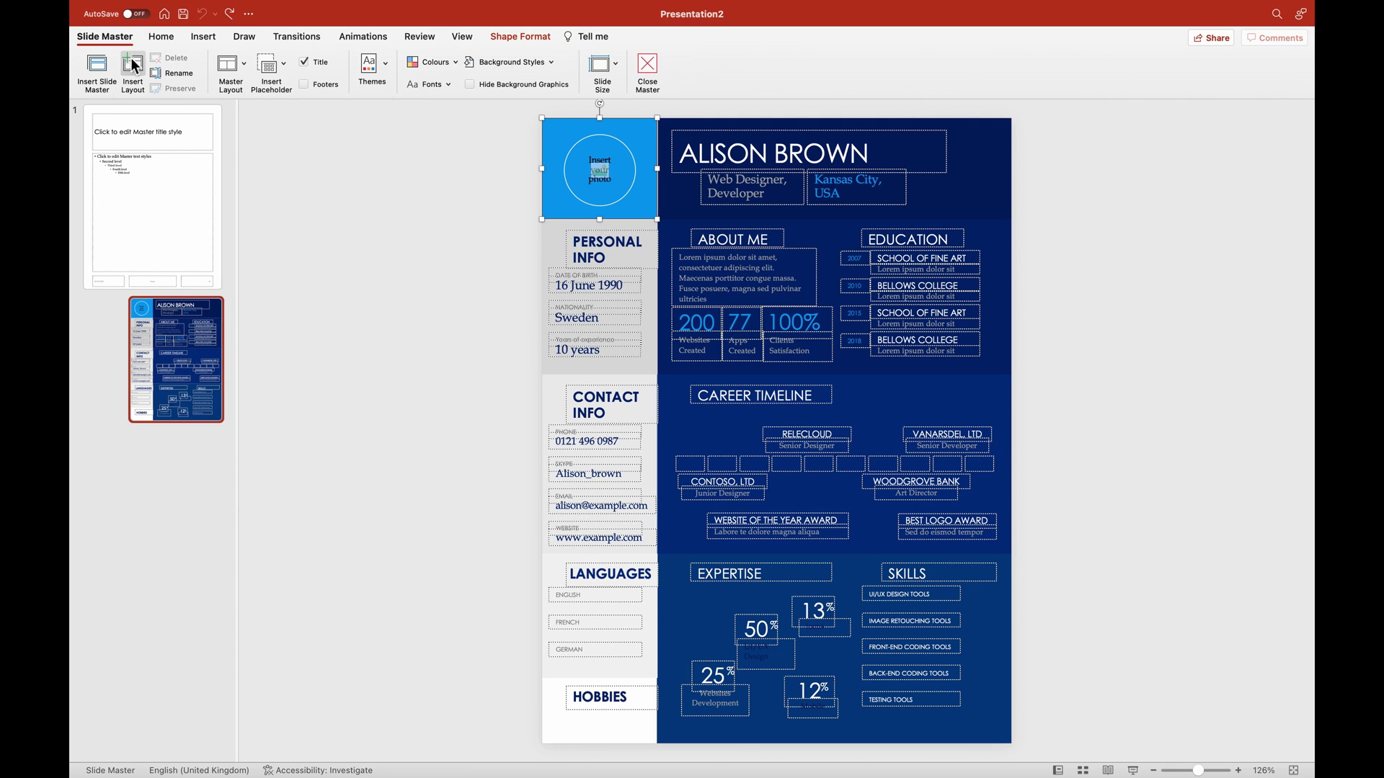
left_click(508, 37)
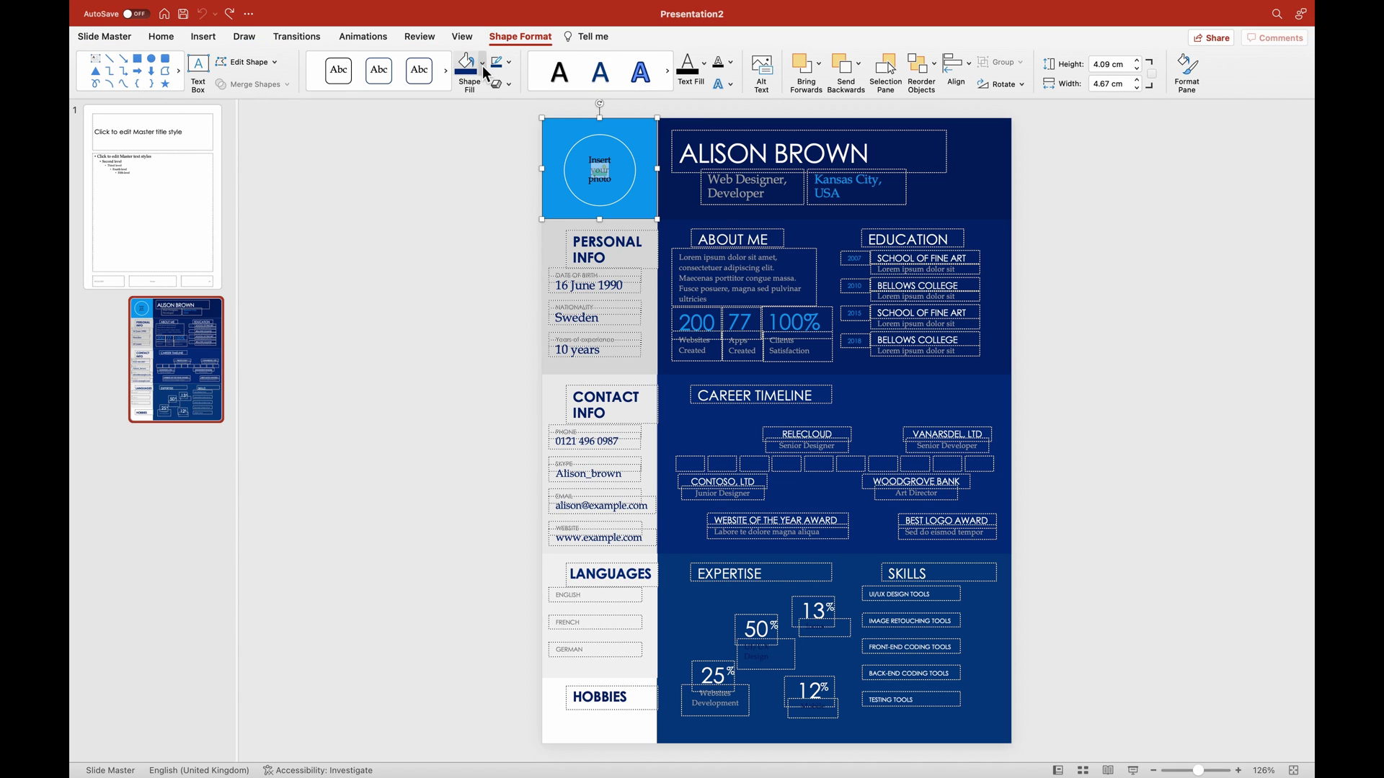
left_click(481, 64)
left_click(476, 118)
left_click(444, 262)
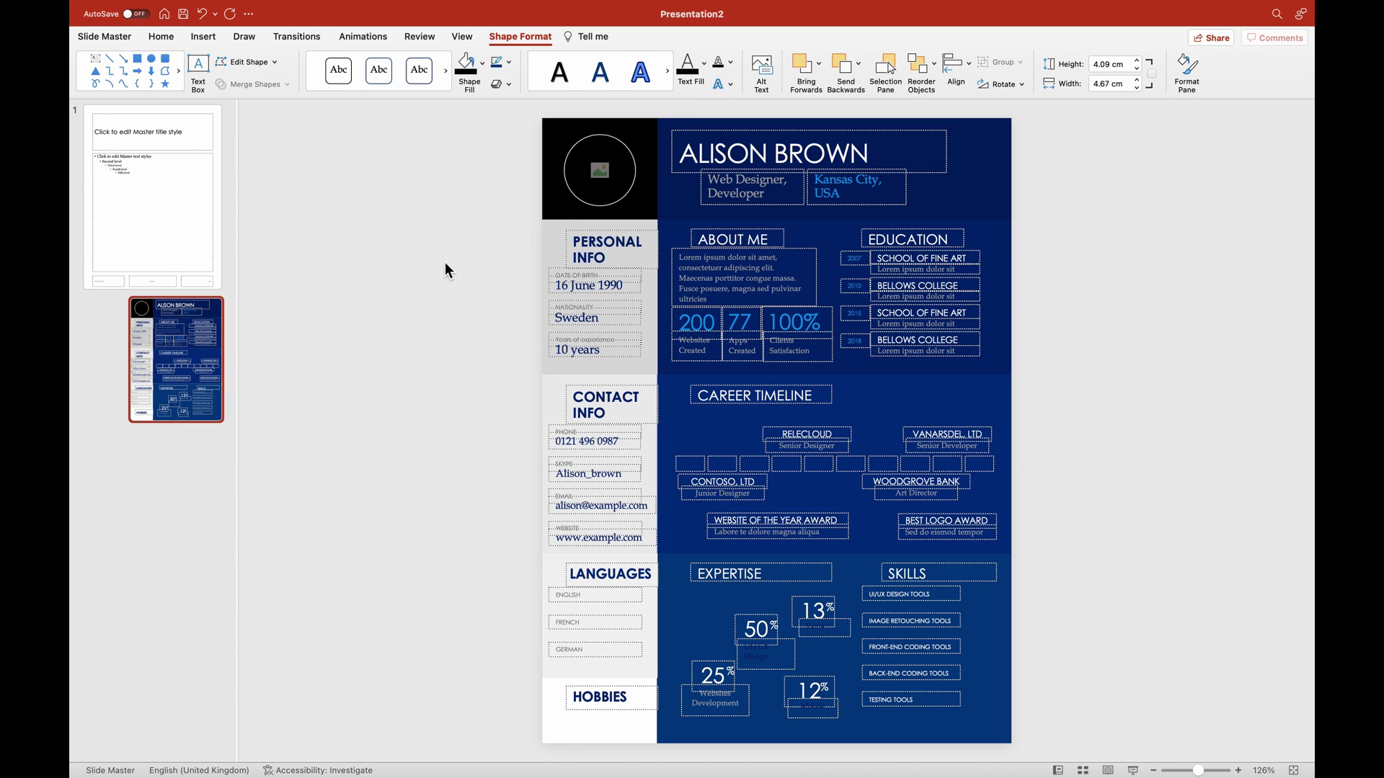
left_click(1006, 172)
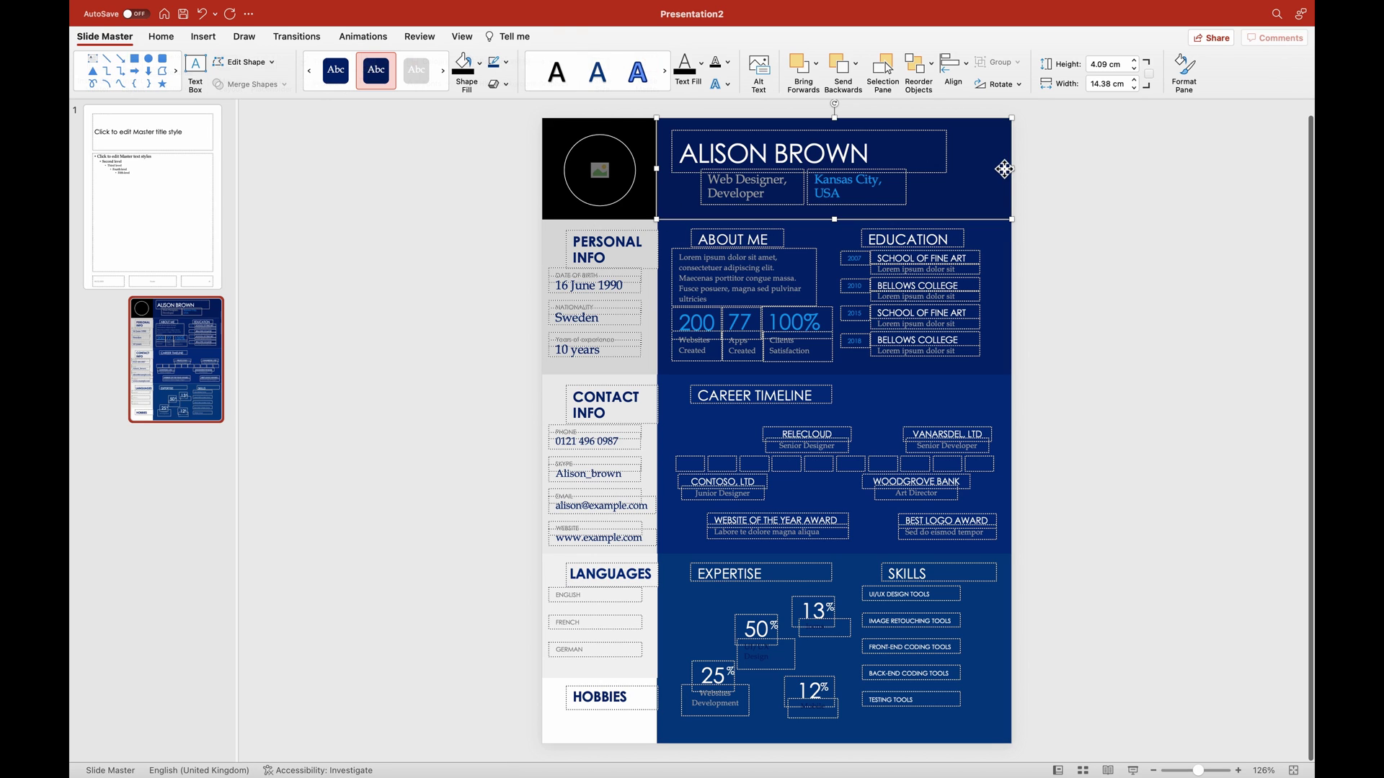
left_click(473, 76)
Fill the About Me/Education panel with white.
left_click(1000, 274)
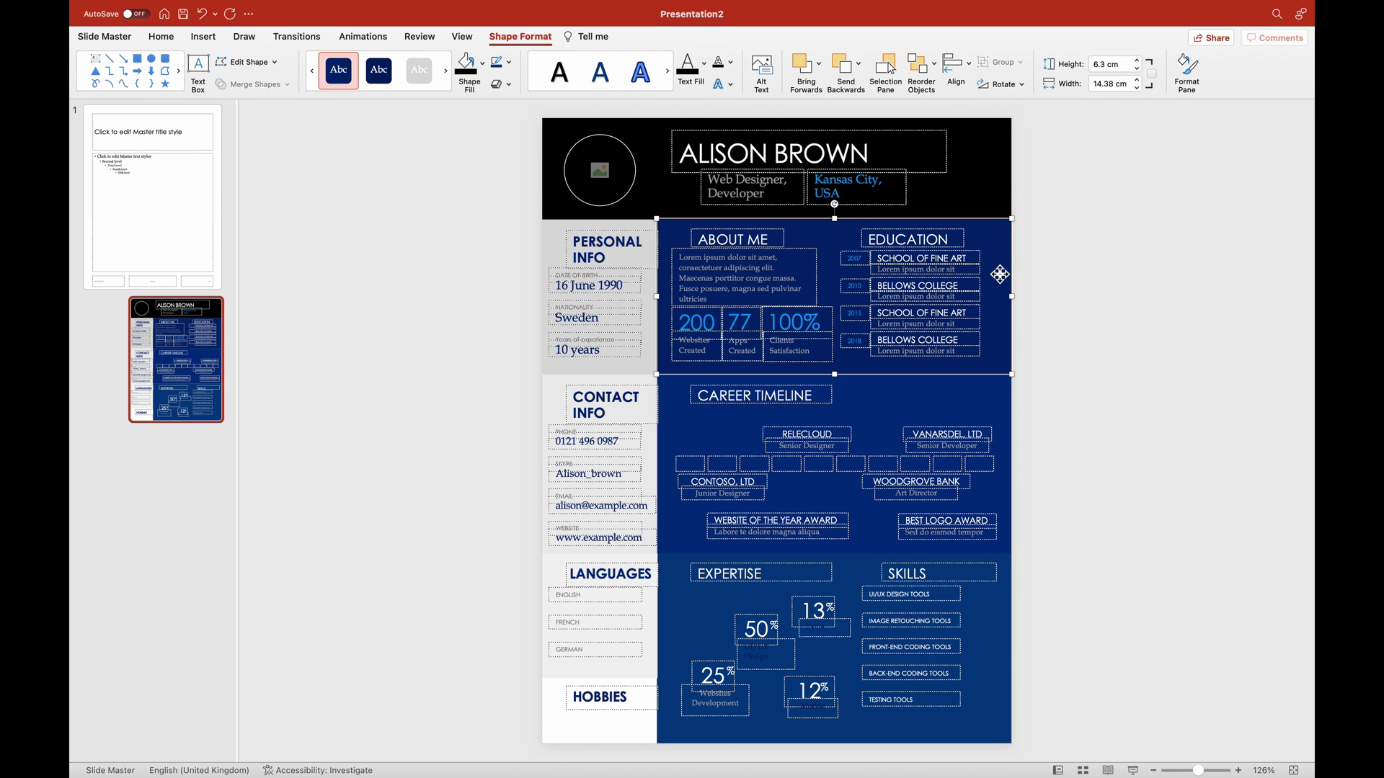
left_click(482, 63)
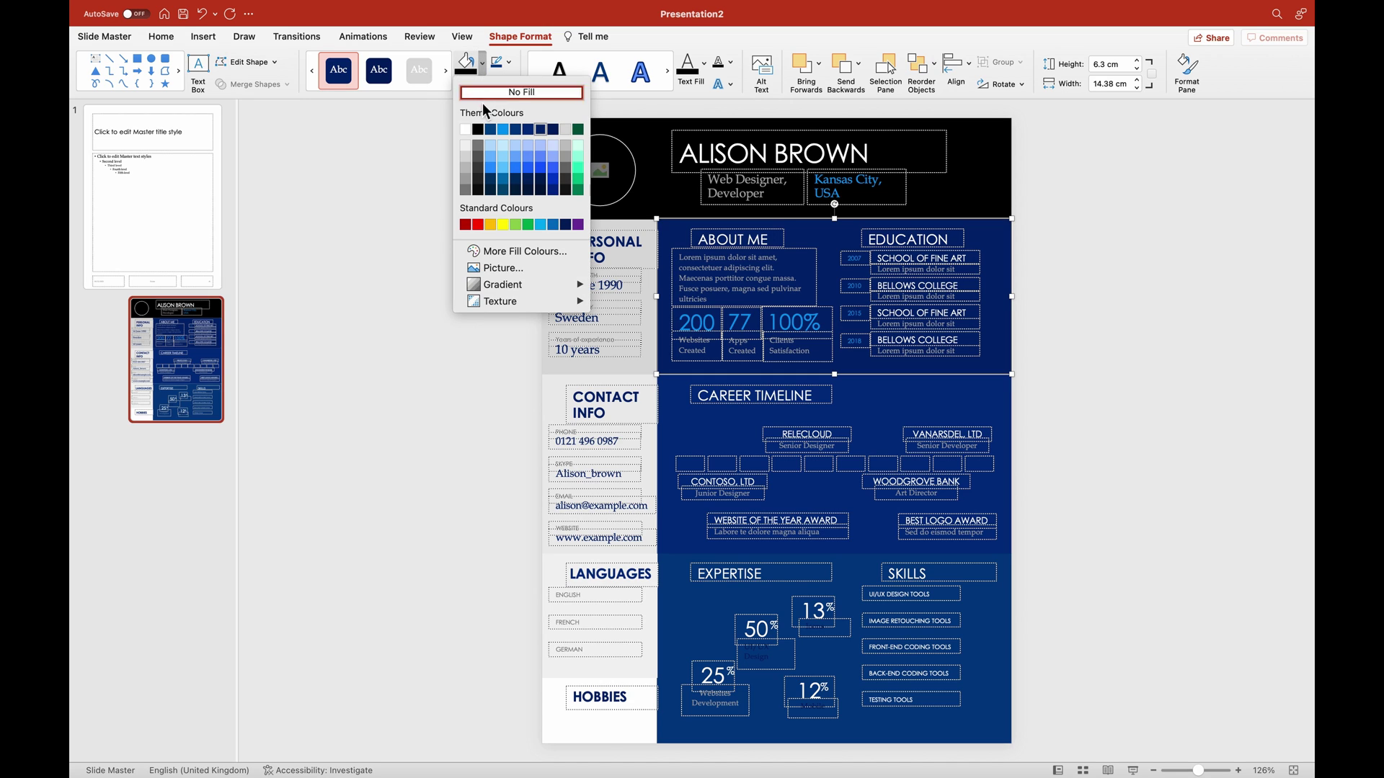
left_click(465, 130)
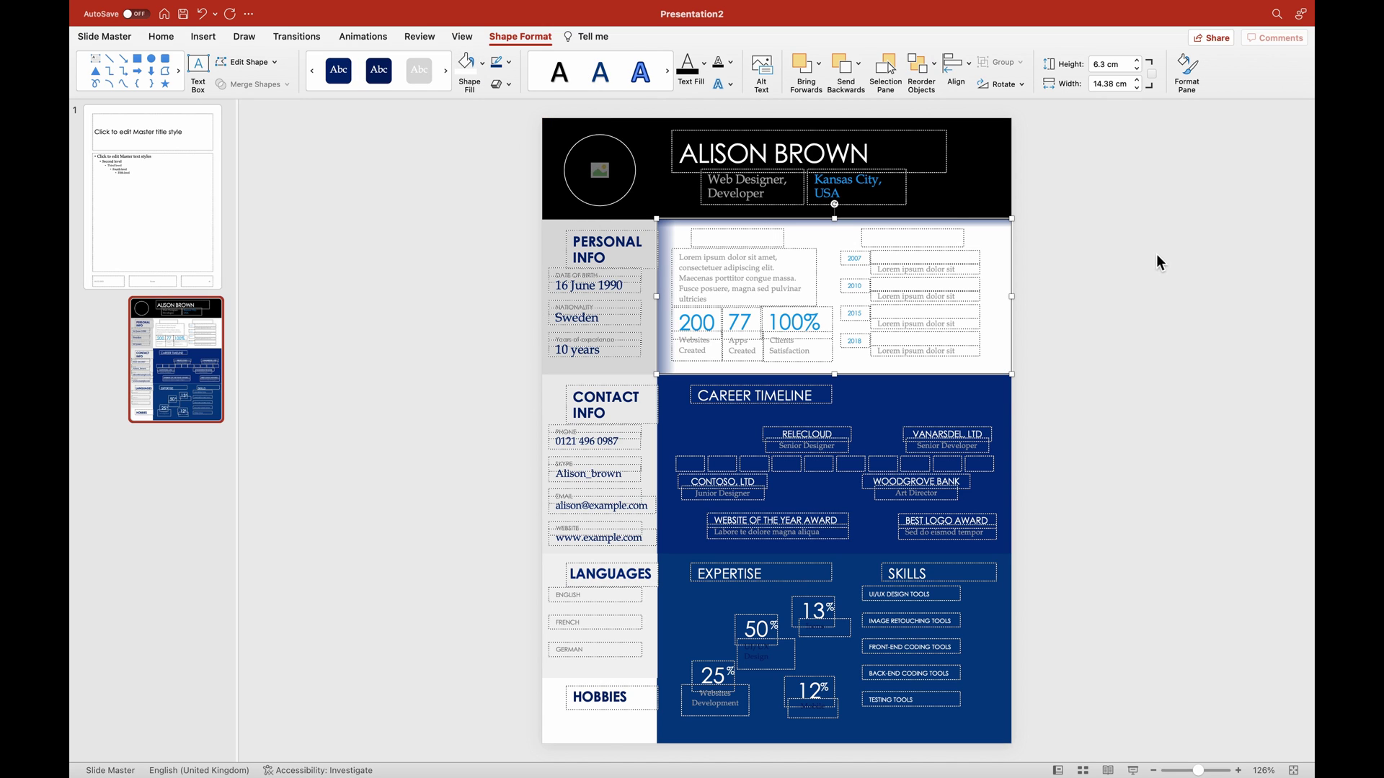
Make the About Me/Education and career timeline text black.
left_click_drag(1084, 230, 661, 370)
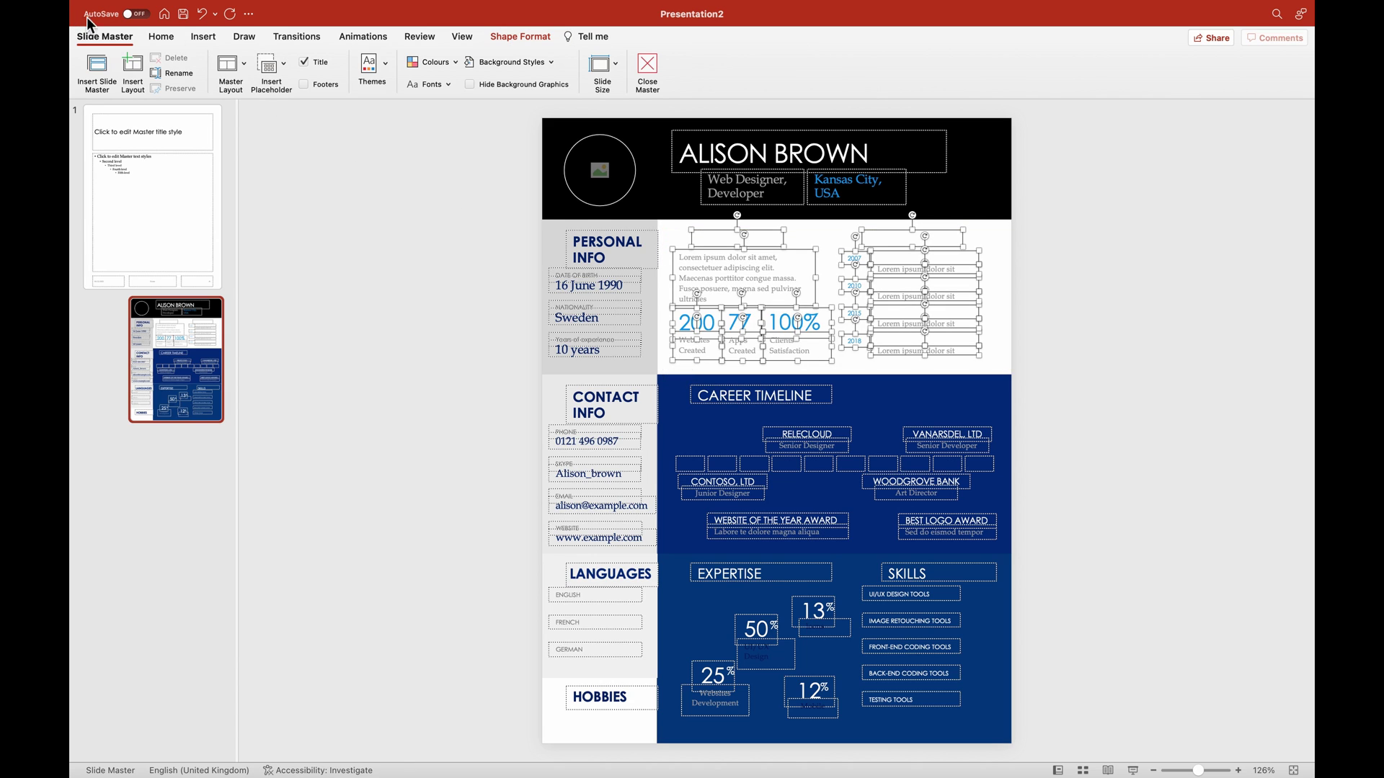
left_click(161, 38)
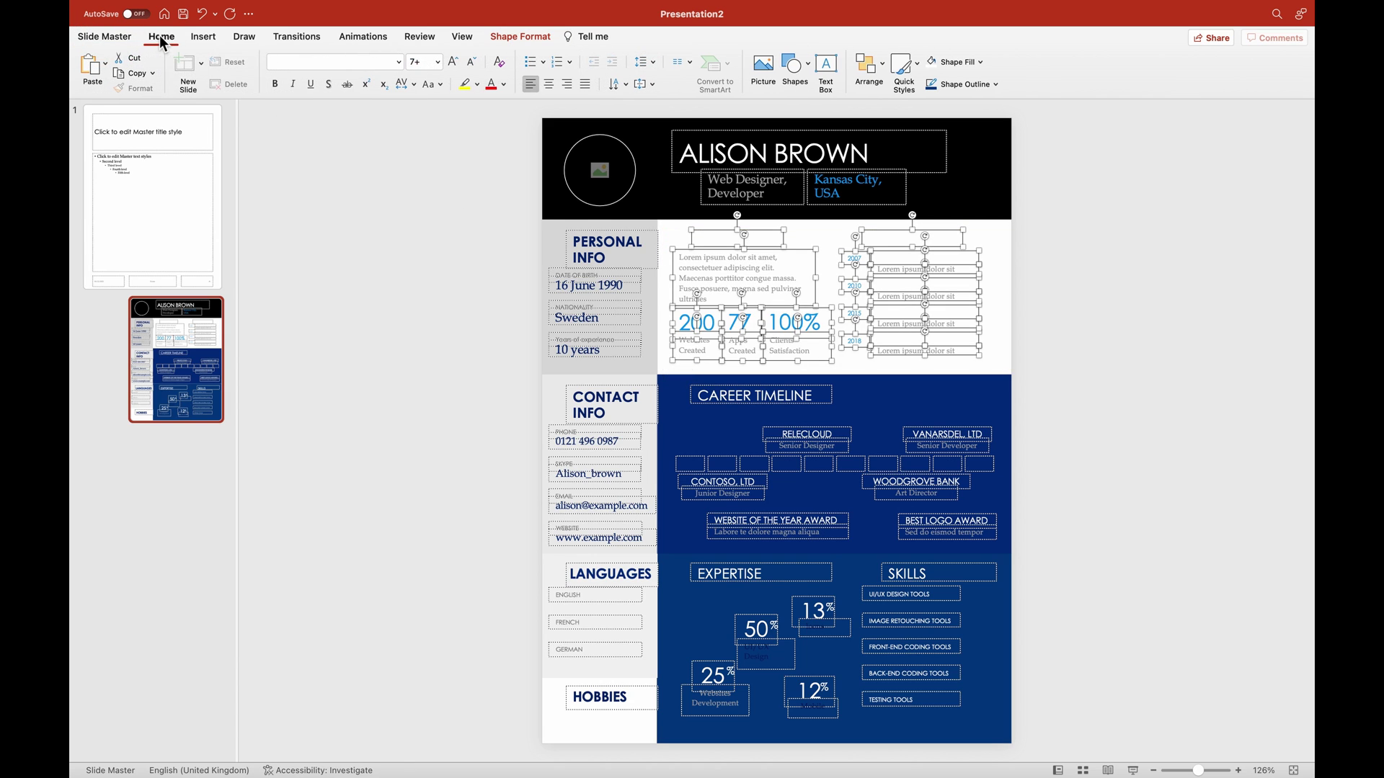
left_click(503, 85)
left_click(511, 121)
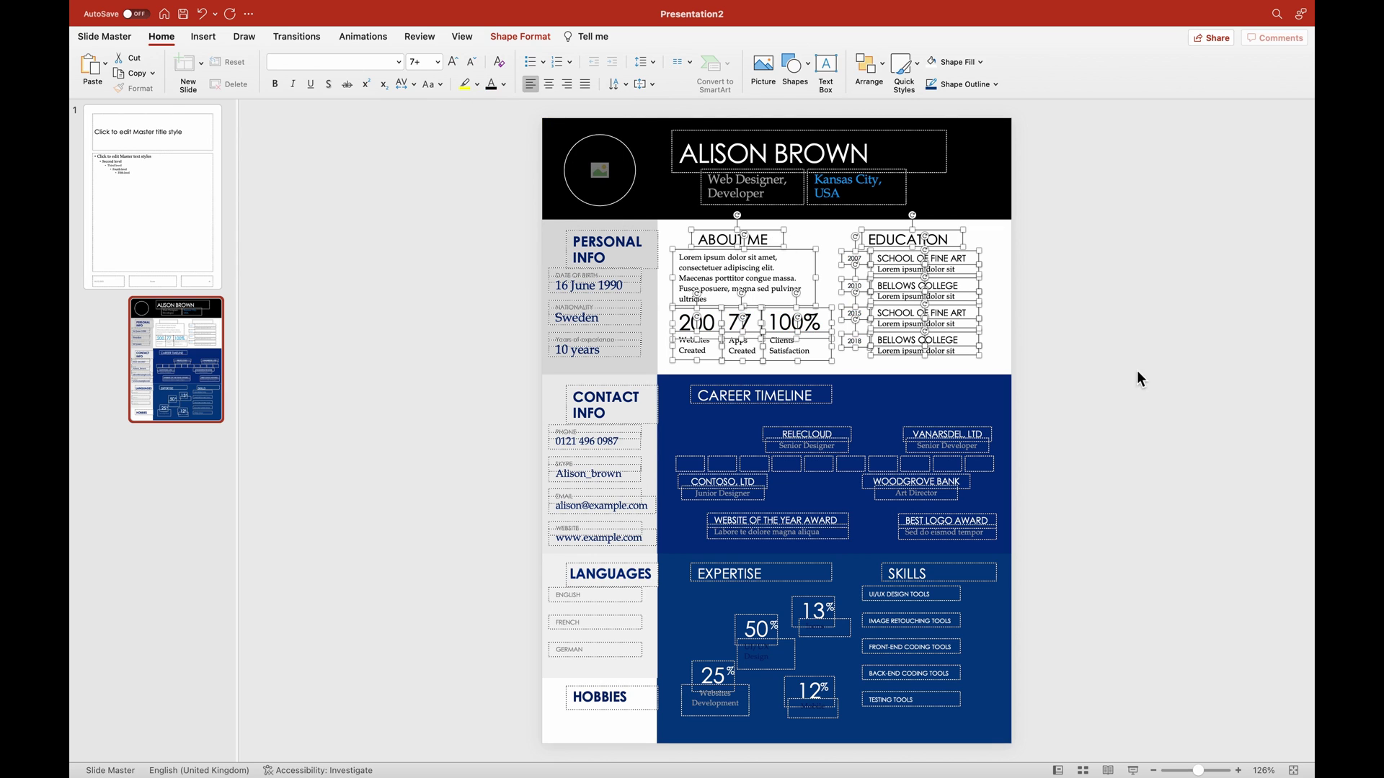
left_click(1146, 386)
left_click_drag(1129, 376, 653, 555)
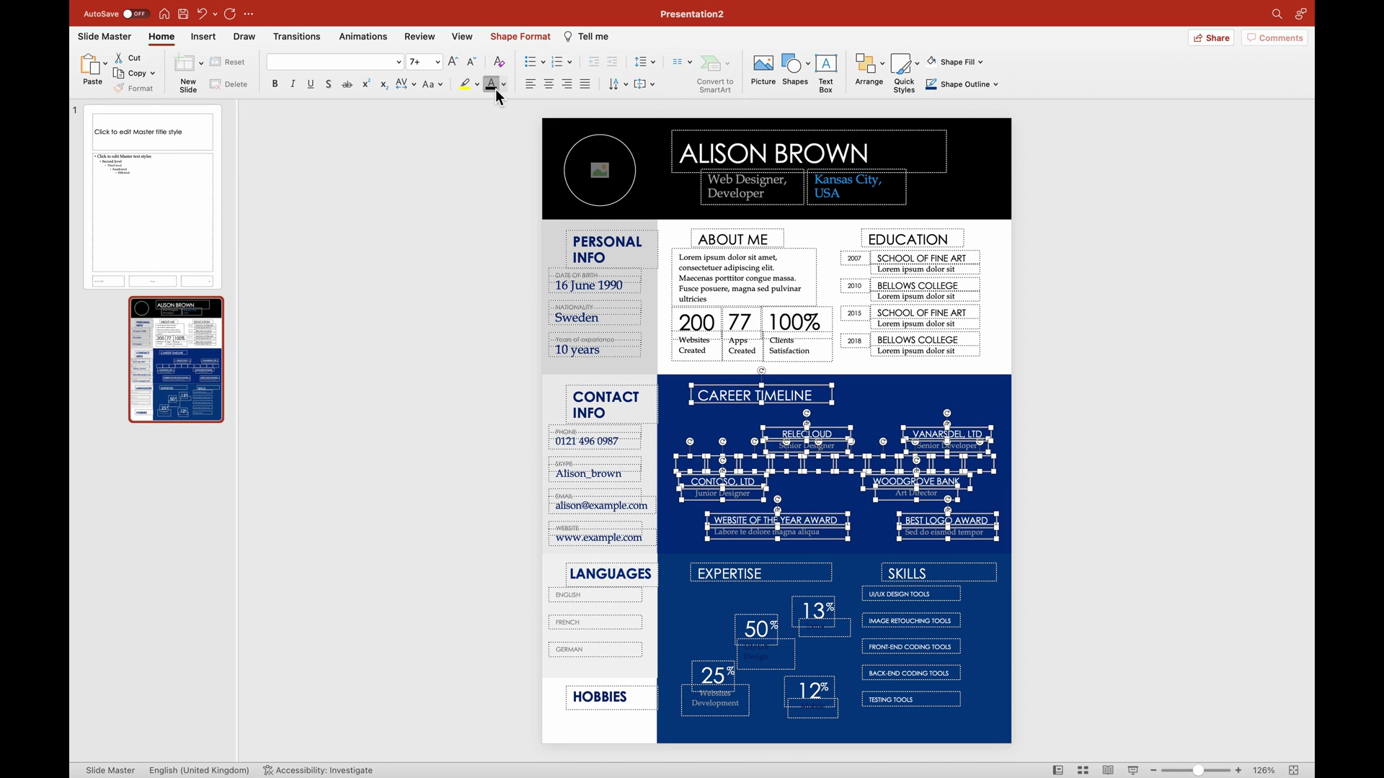
left_click(492, 87)
Fill the career timeline background panel light grey.
left_click(936, 395)
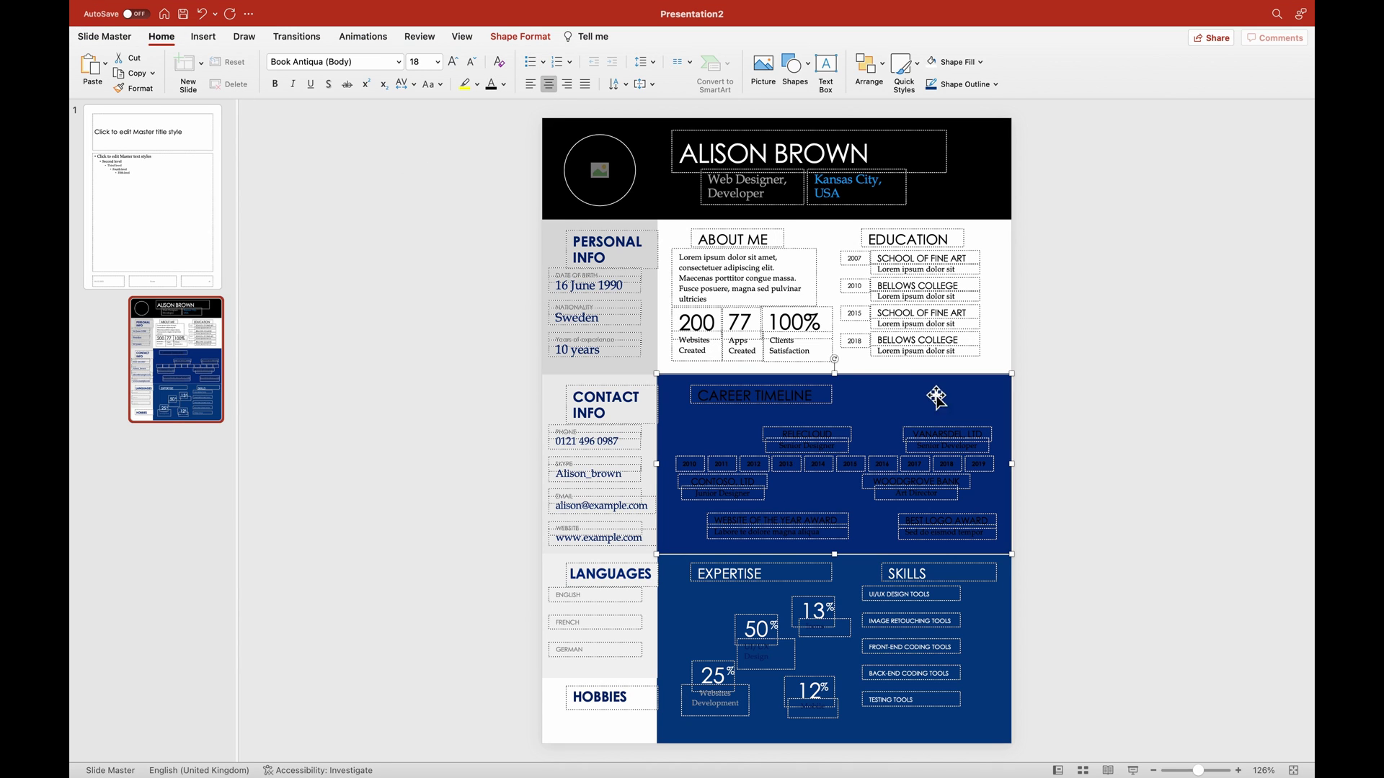
left_click(509, 44)
left_click(483, 64)
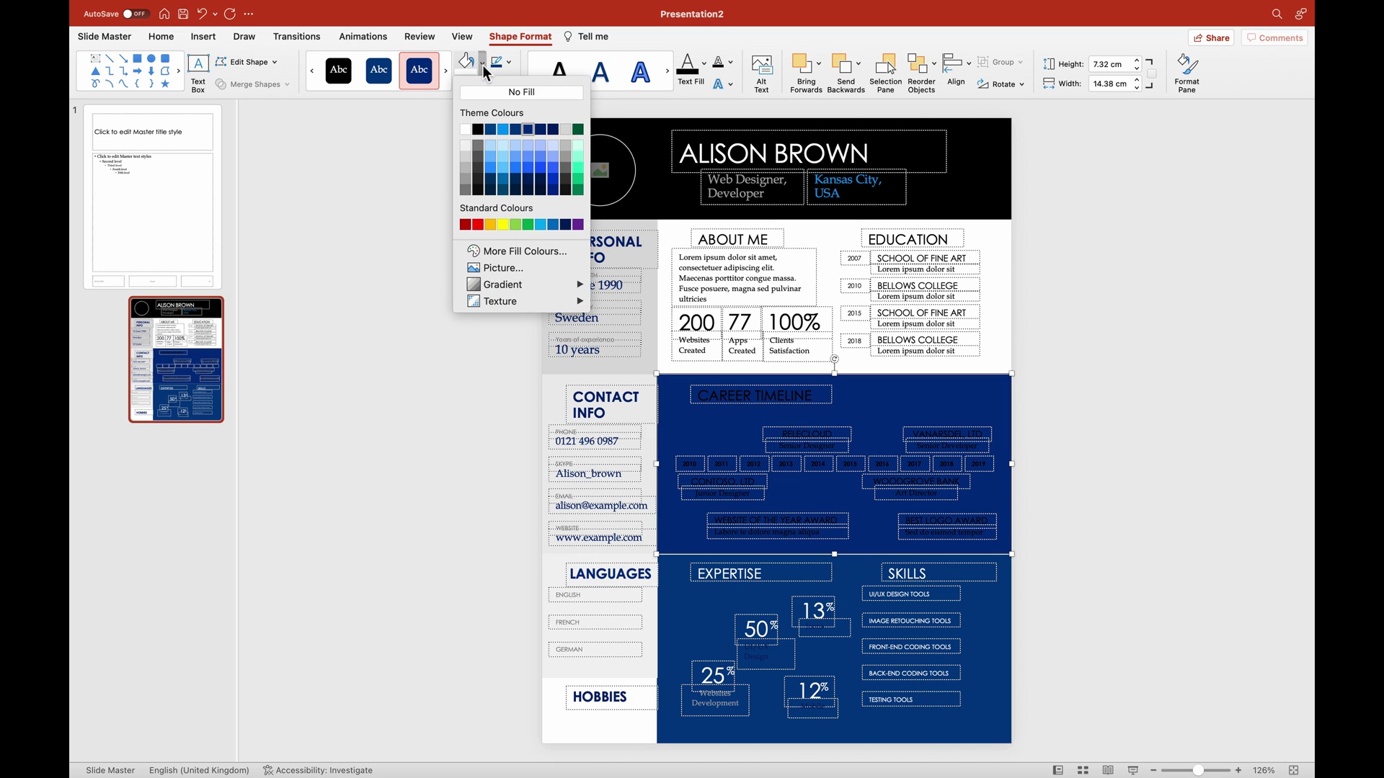
left_click(469, 158)
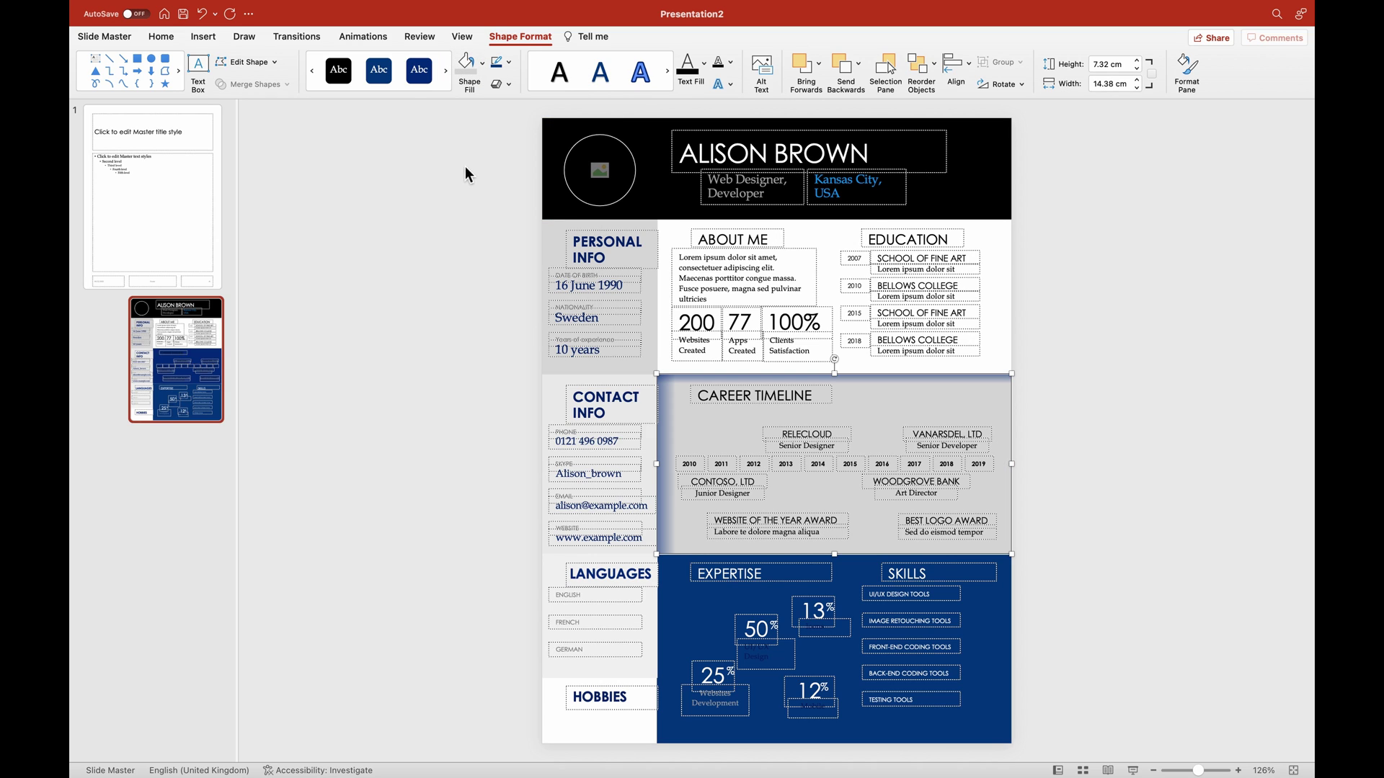
left_click(1143, 702)
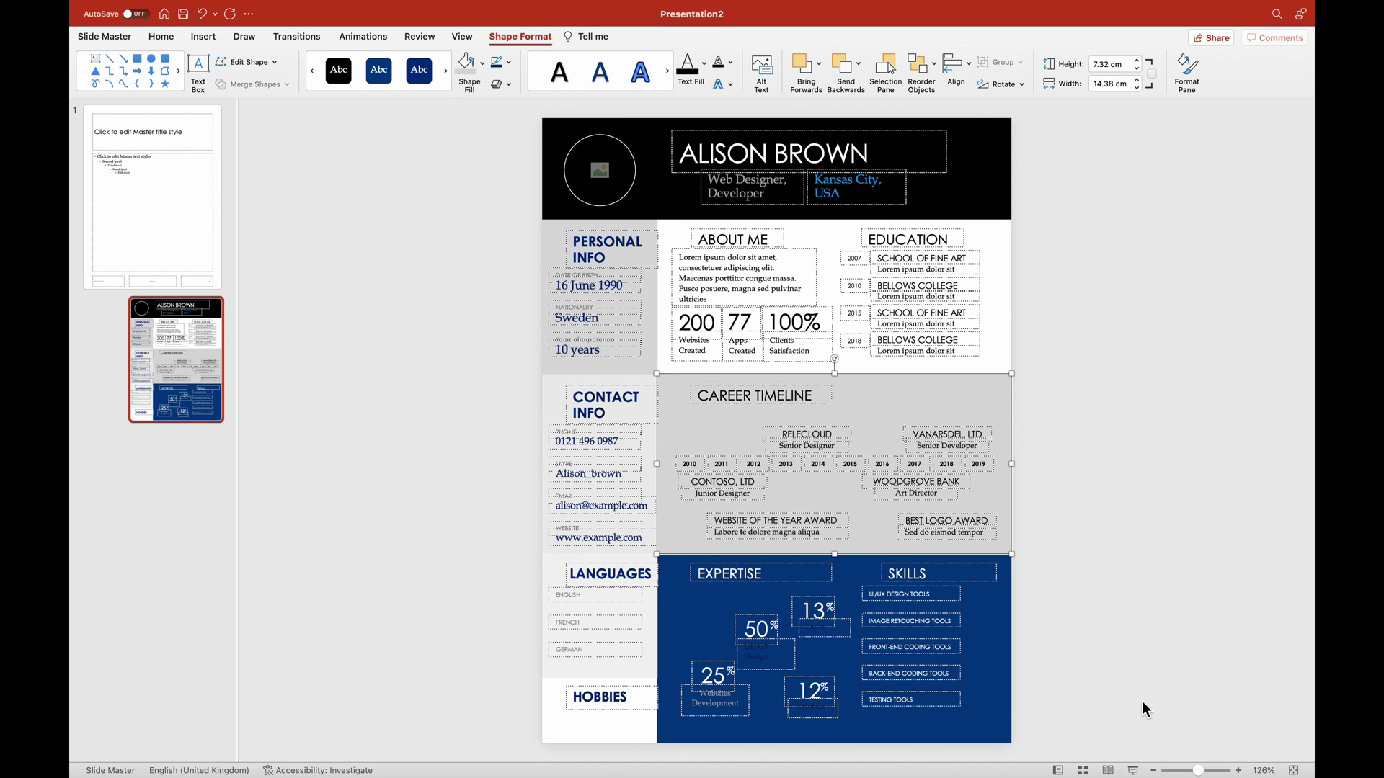
Fill the expertise/skills panel white and make its text dark.
left_click(1001, 700)
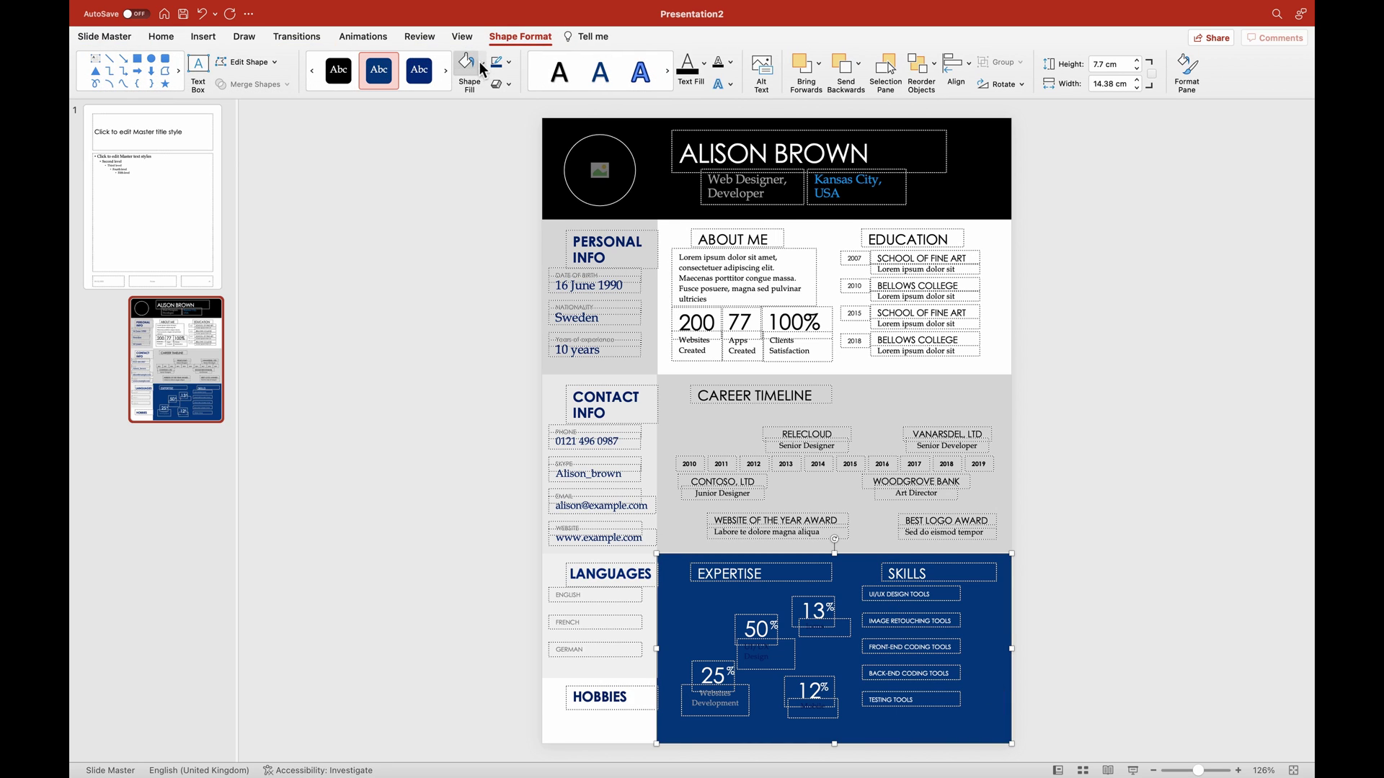
left_click(483, 70)
left_click(467, 134)
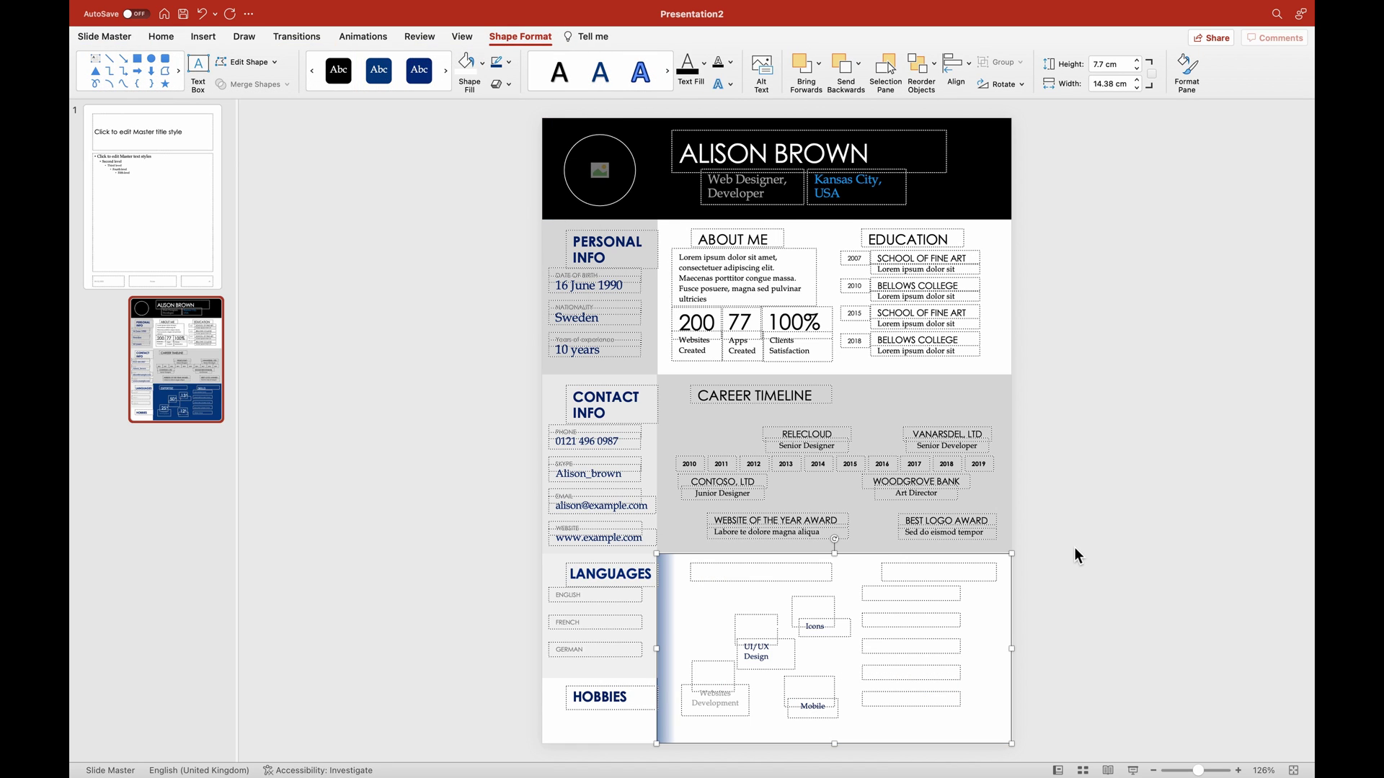
left_click_drag(1075, 553, 674, 742)
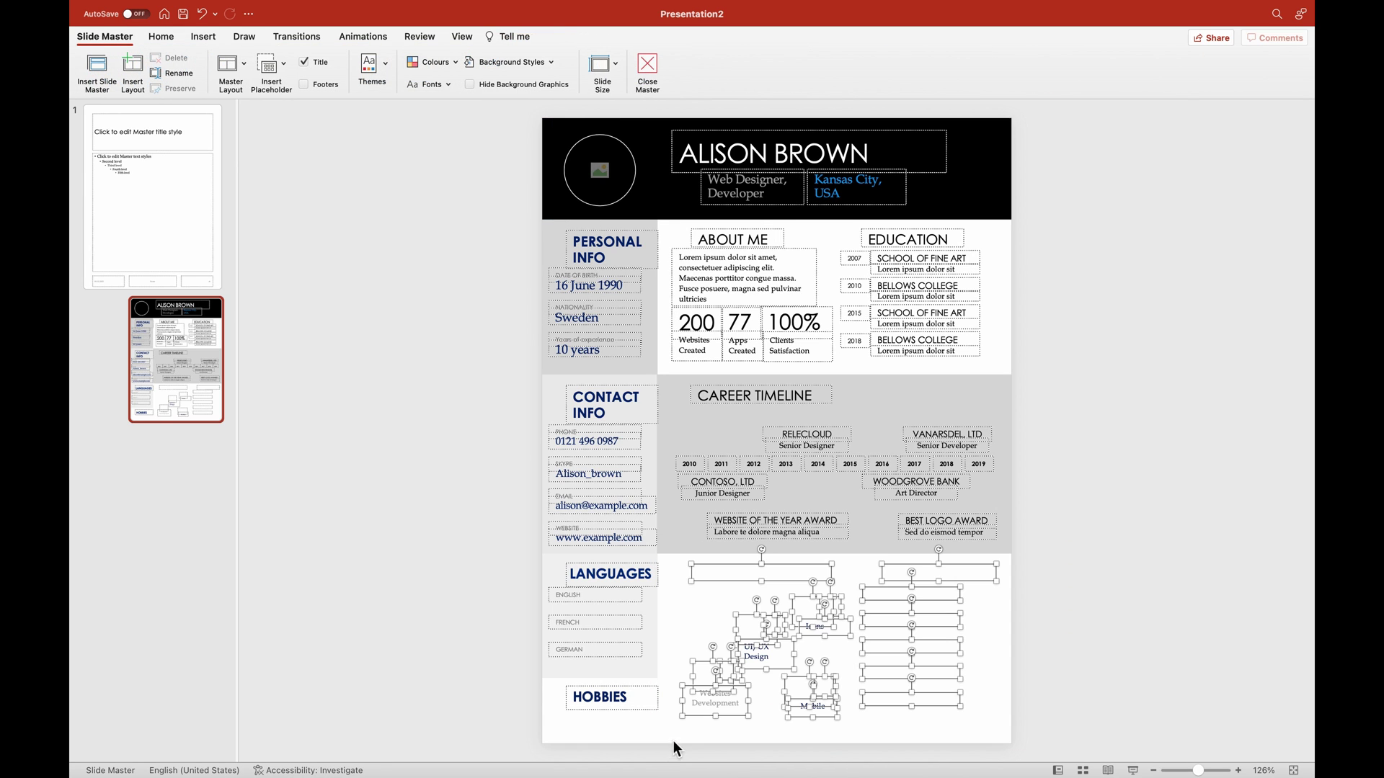
left_click(161, 37)
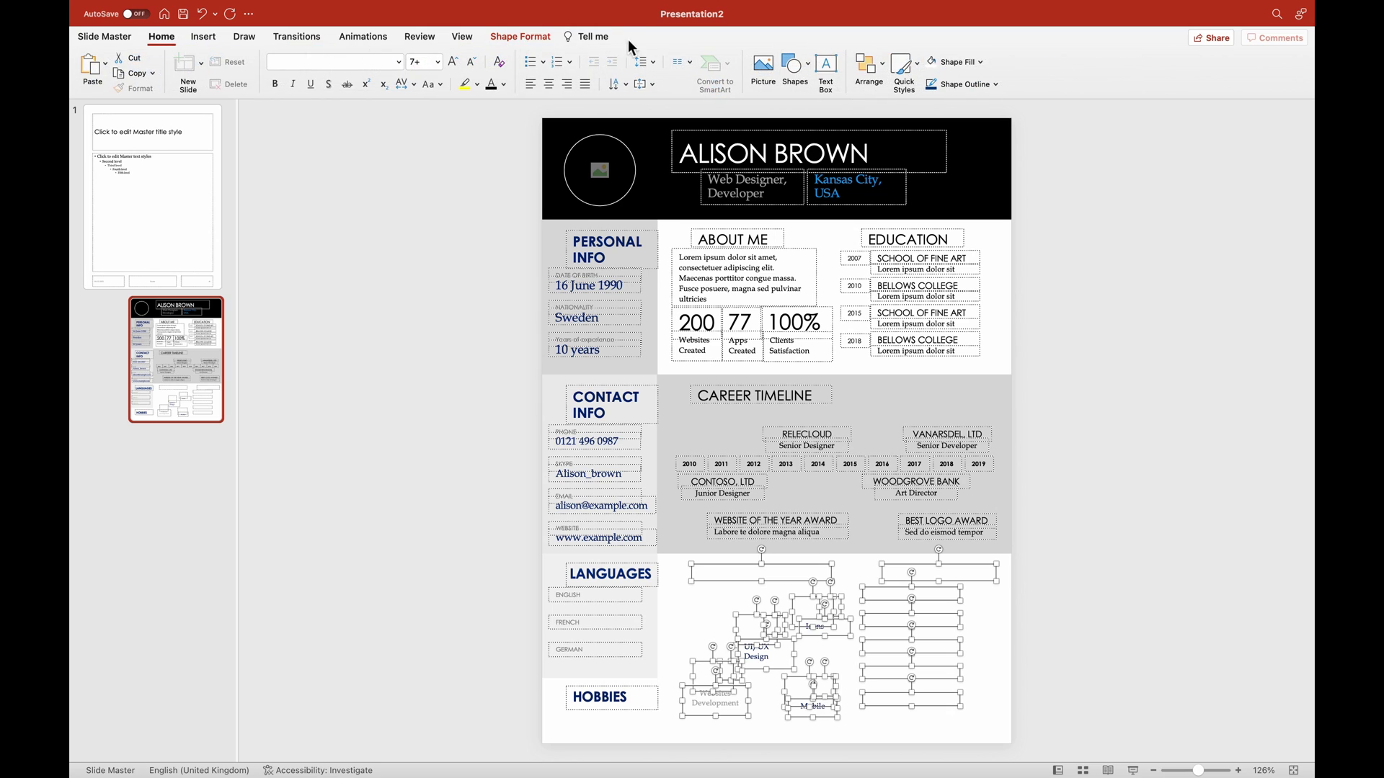
left_click(495, 85)
left_click(1148, 491)
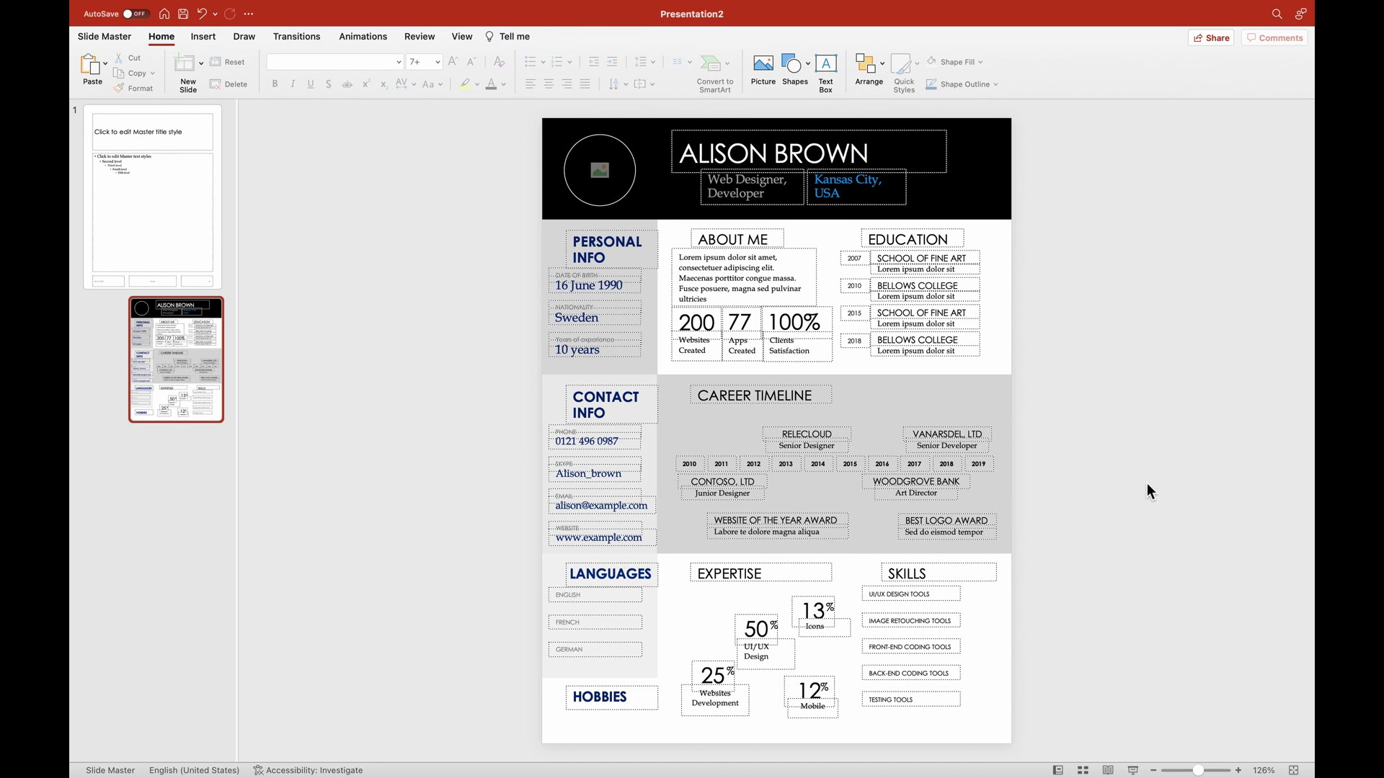
left_click(665, 685)
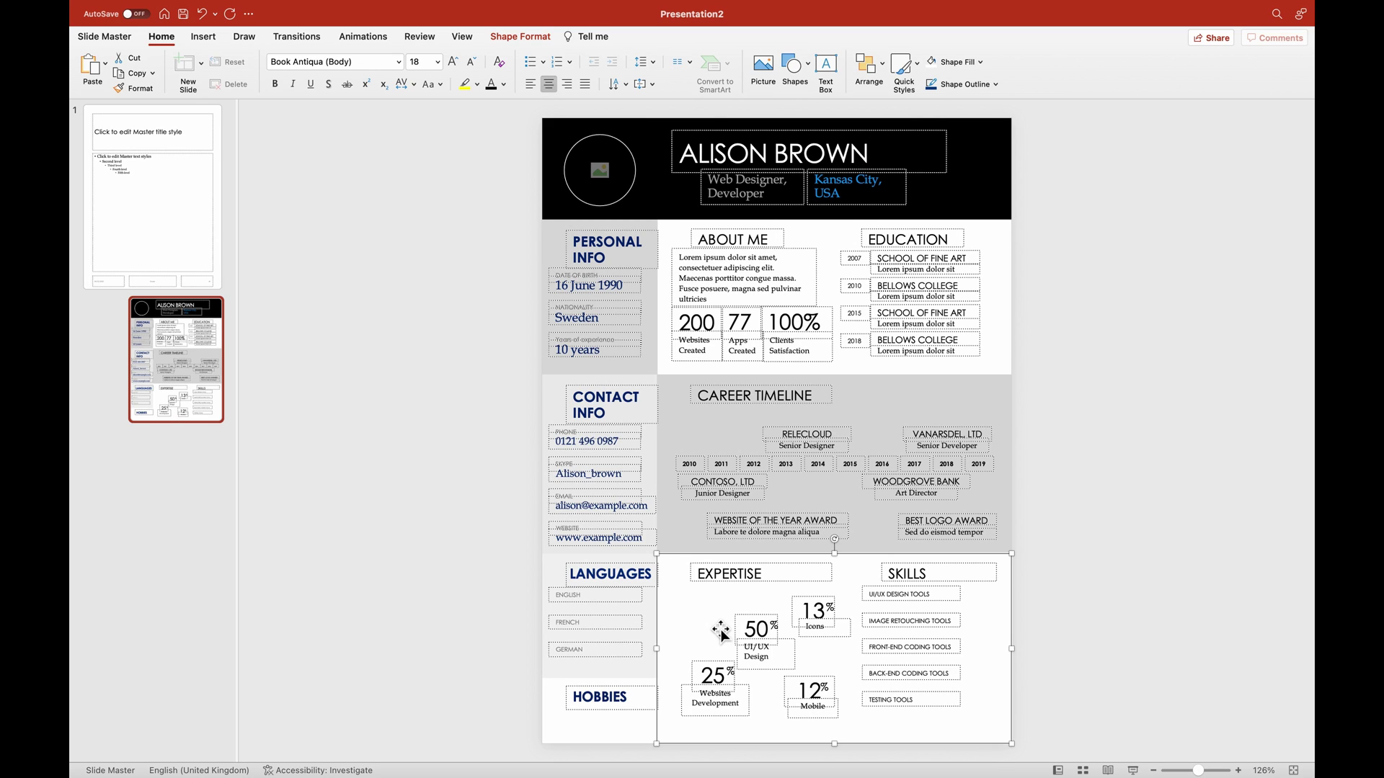
Make all the left sidebar text dark.
left_click(484, 586)
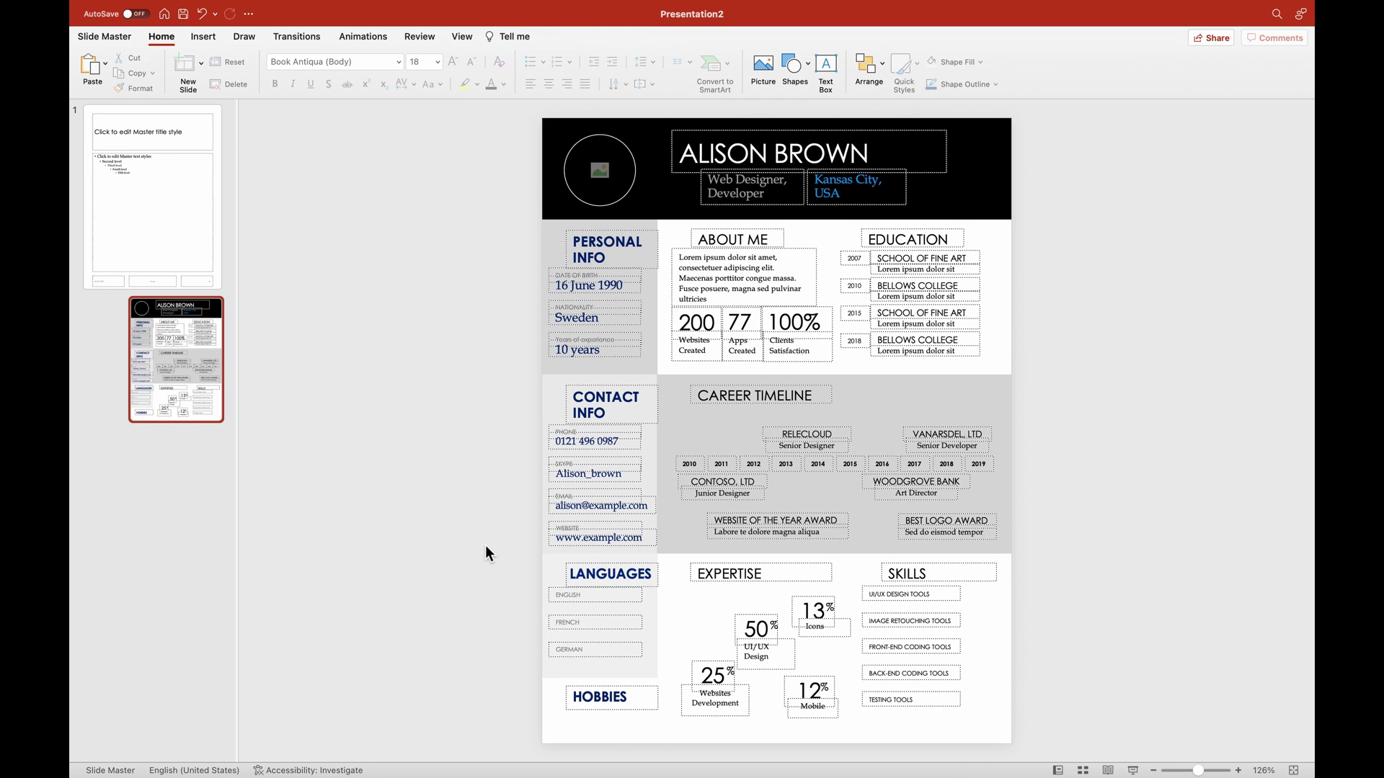
left_click_drag(487, 542, 680, 770)
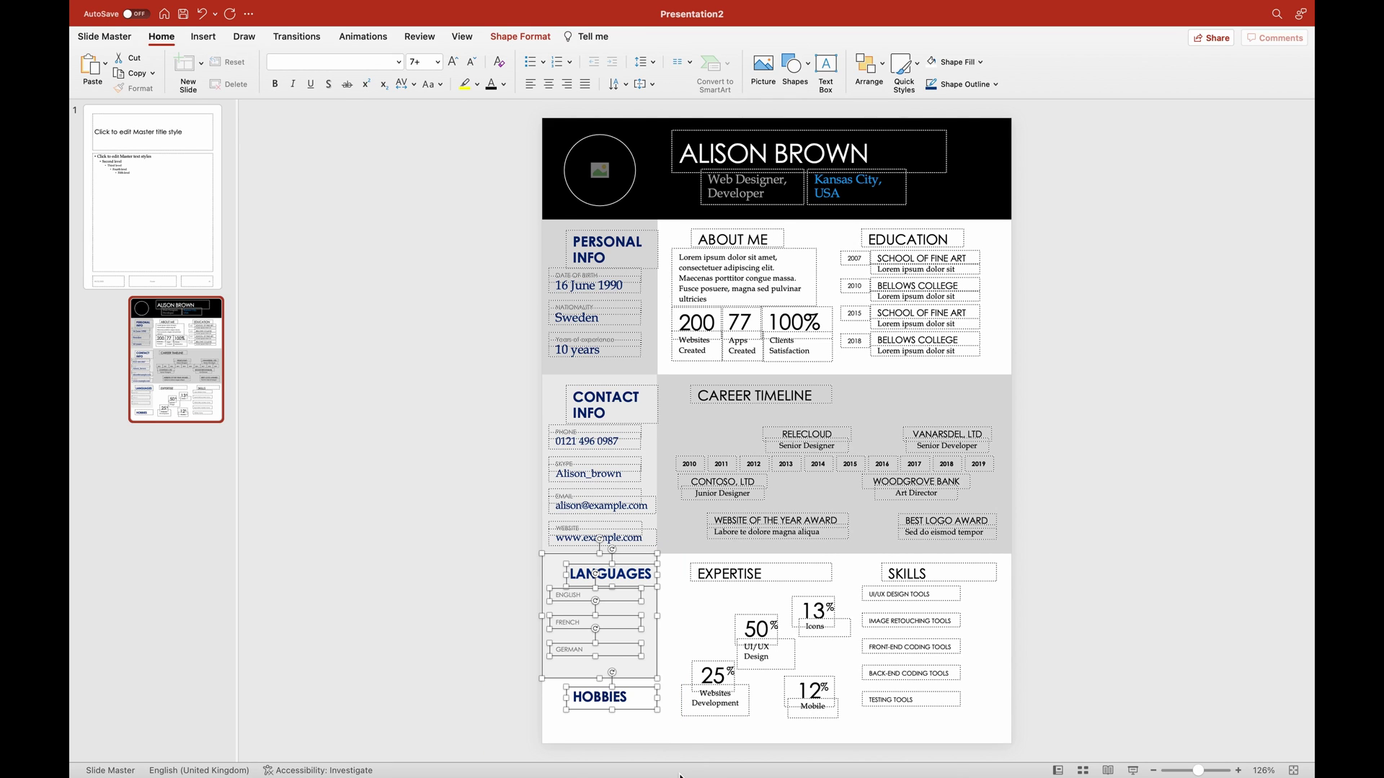
left_click(419, 688)
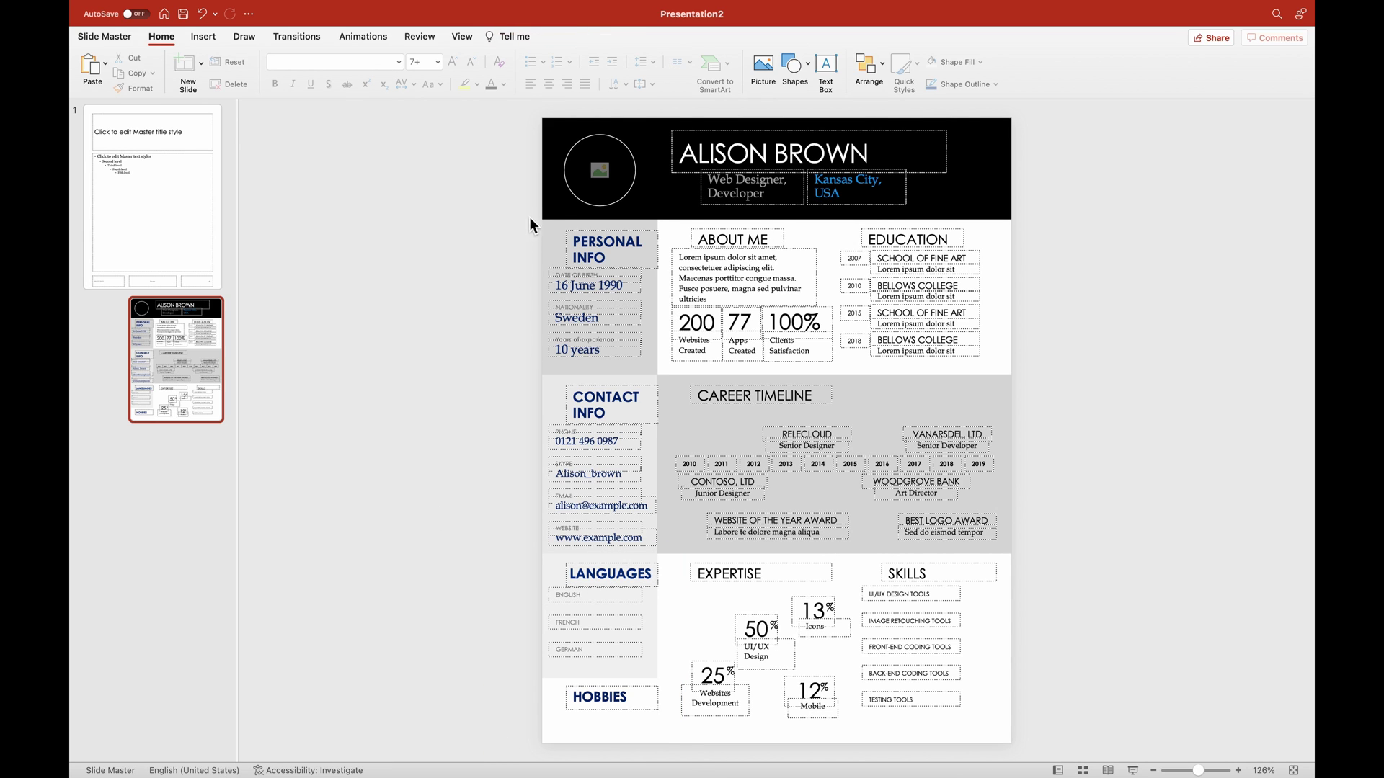
left_click_drag(527, 216, 668, 762)
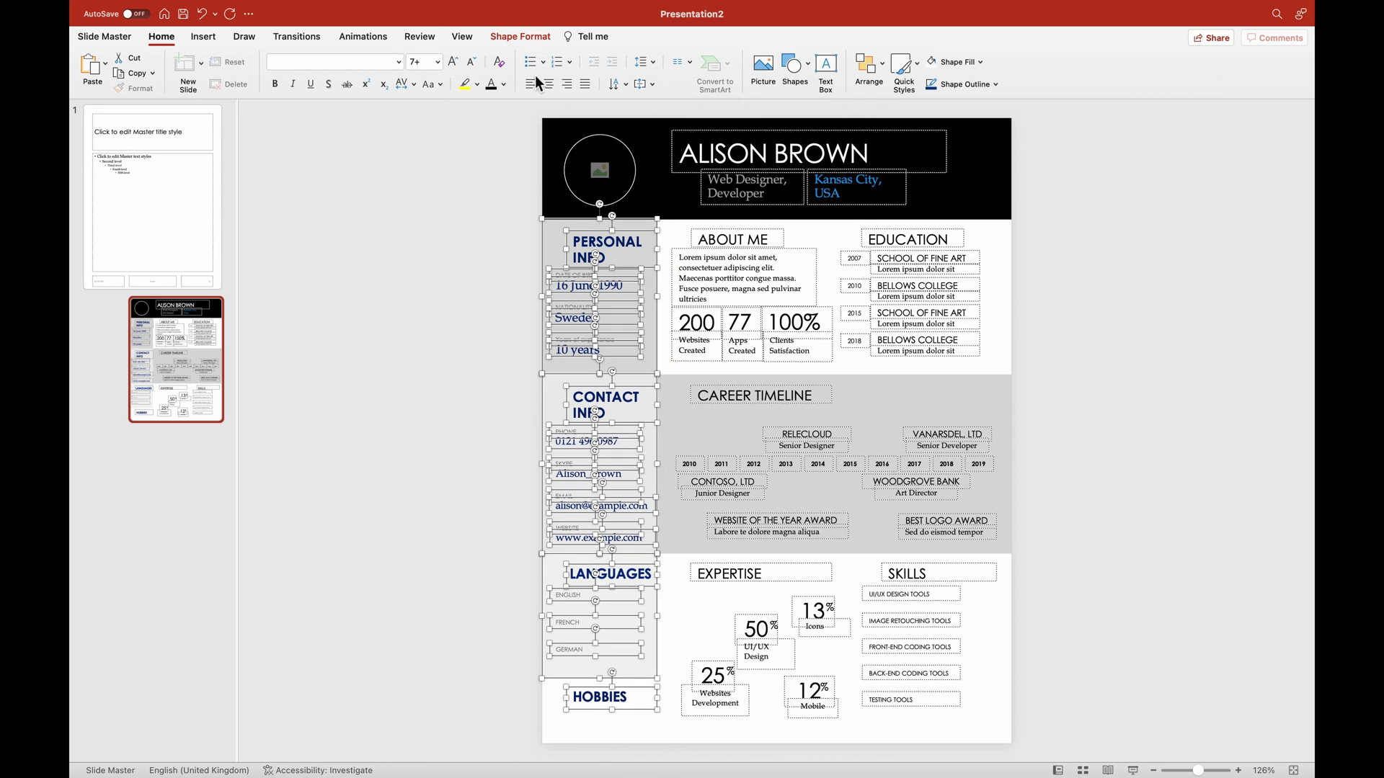
left_click(490, 86)
left_click(467, 389)
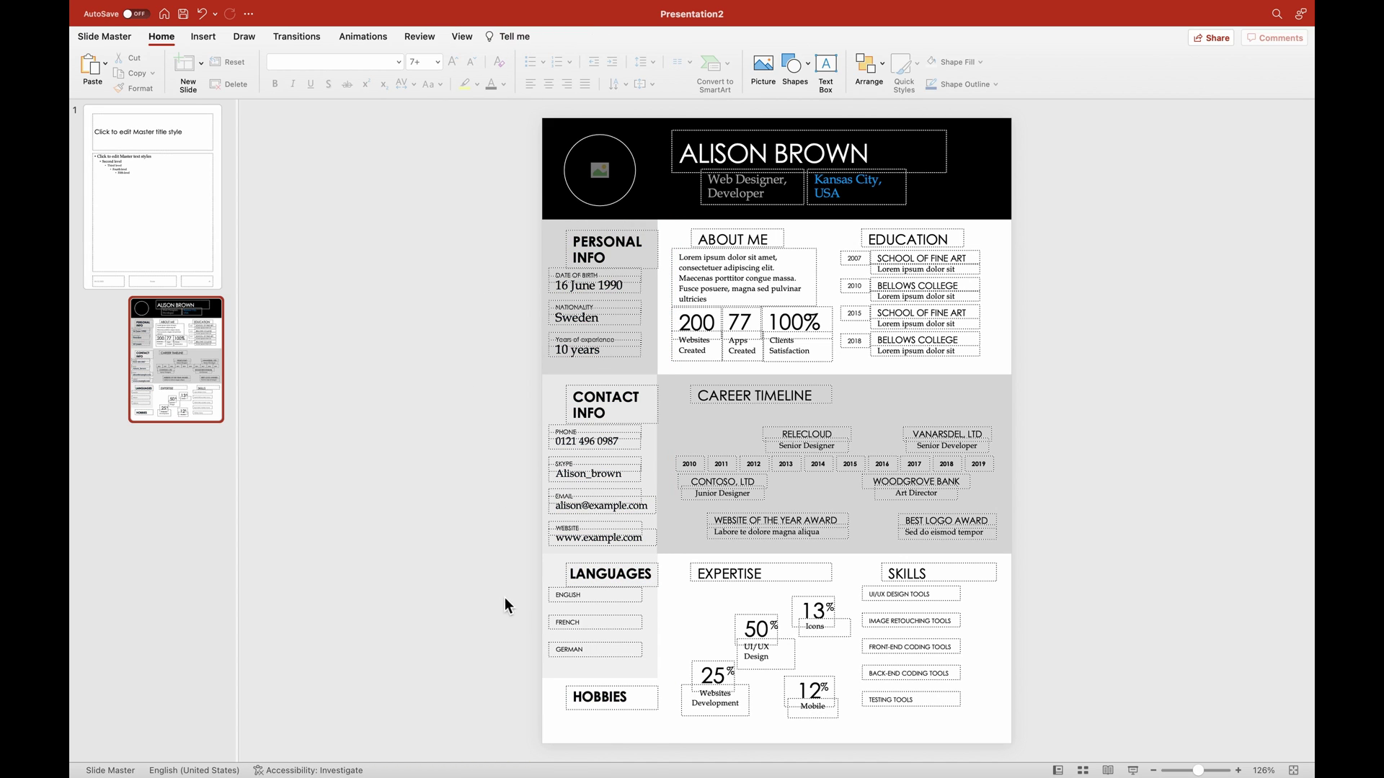
Stretch the Languages block down to the bottom of the slide.
left_click(555, 678)
left_click(552, 689)
left_click(563, 681)
left_click_drag(601, 678, 602, 741)
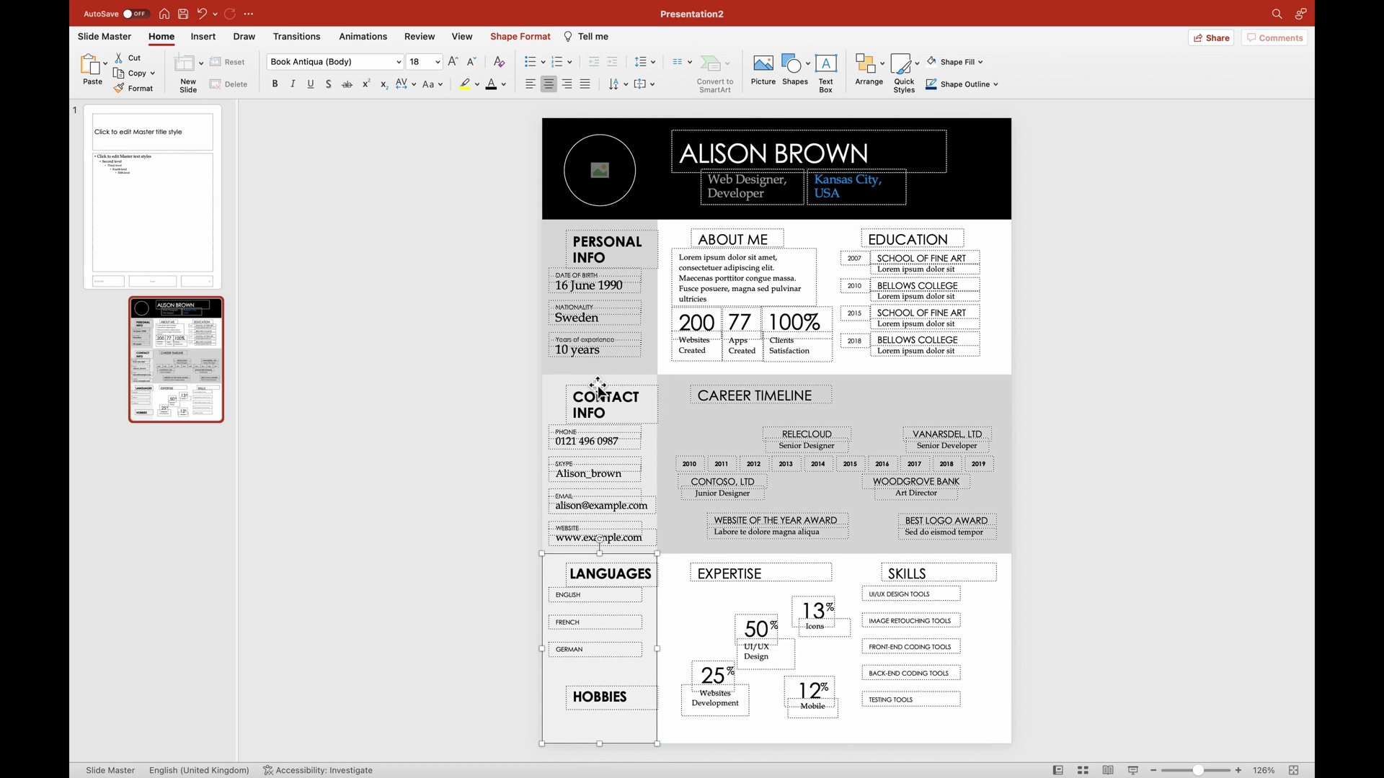
Fill the Languages/Hobbies and Personal Info blocks light grey, leaving Contact Info white.
left_click(552, 388)
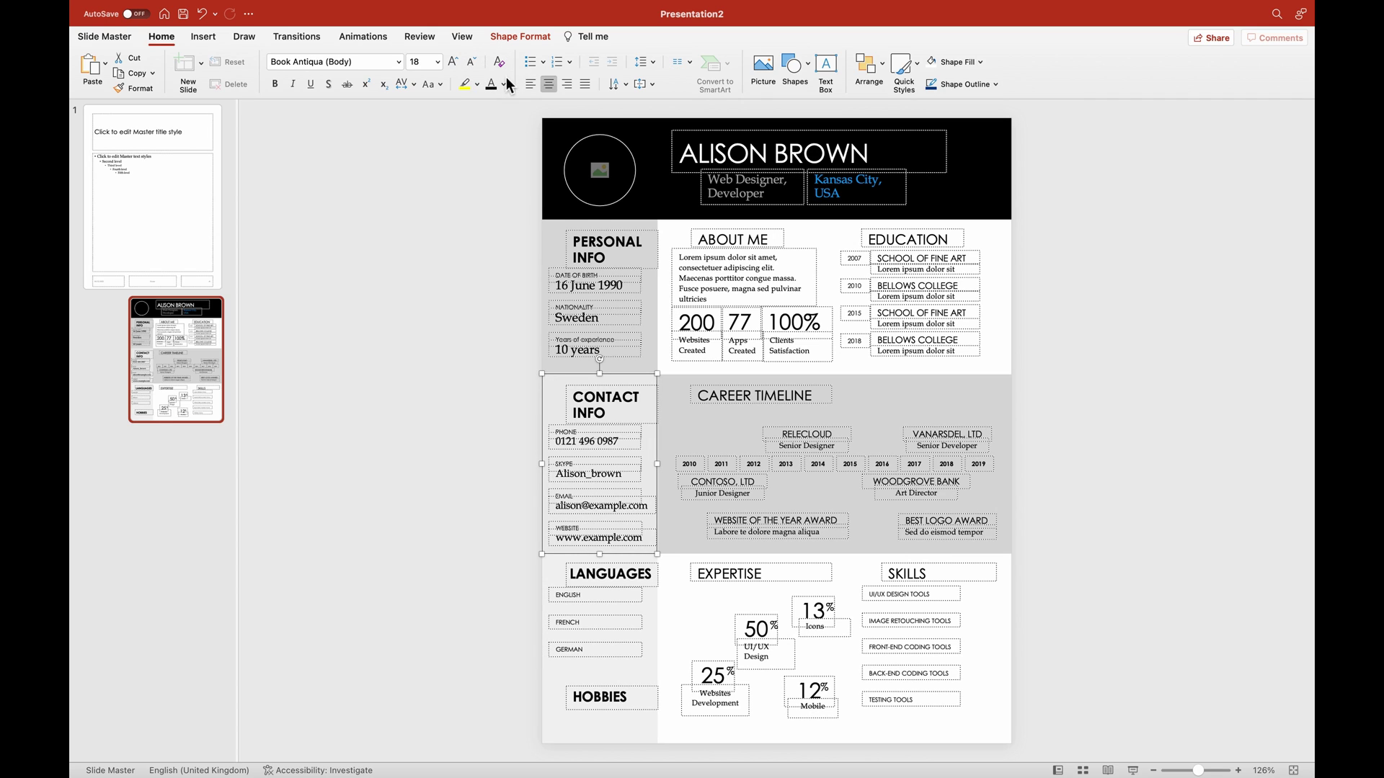
left_click(520, 36)
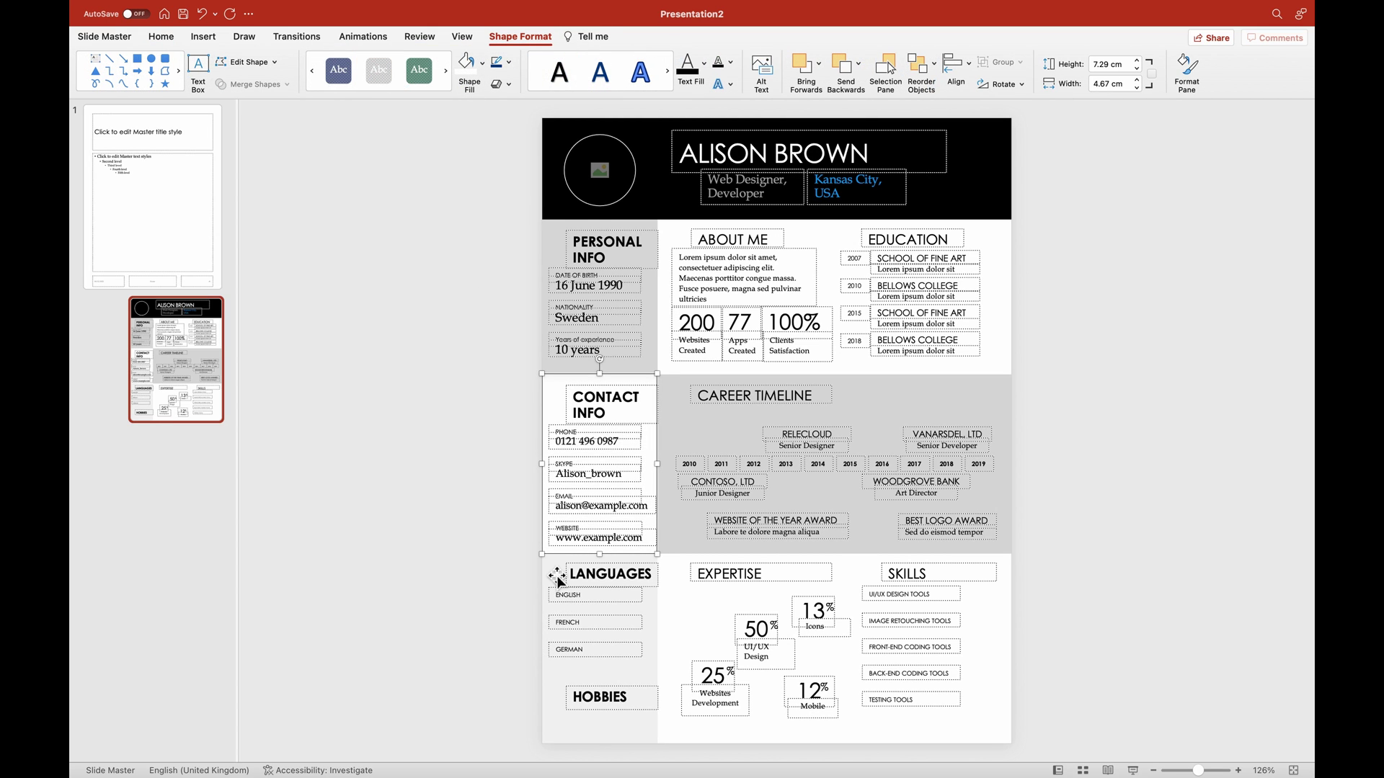
left_click(554, 575)
left_click(483, 62)
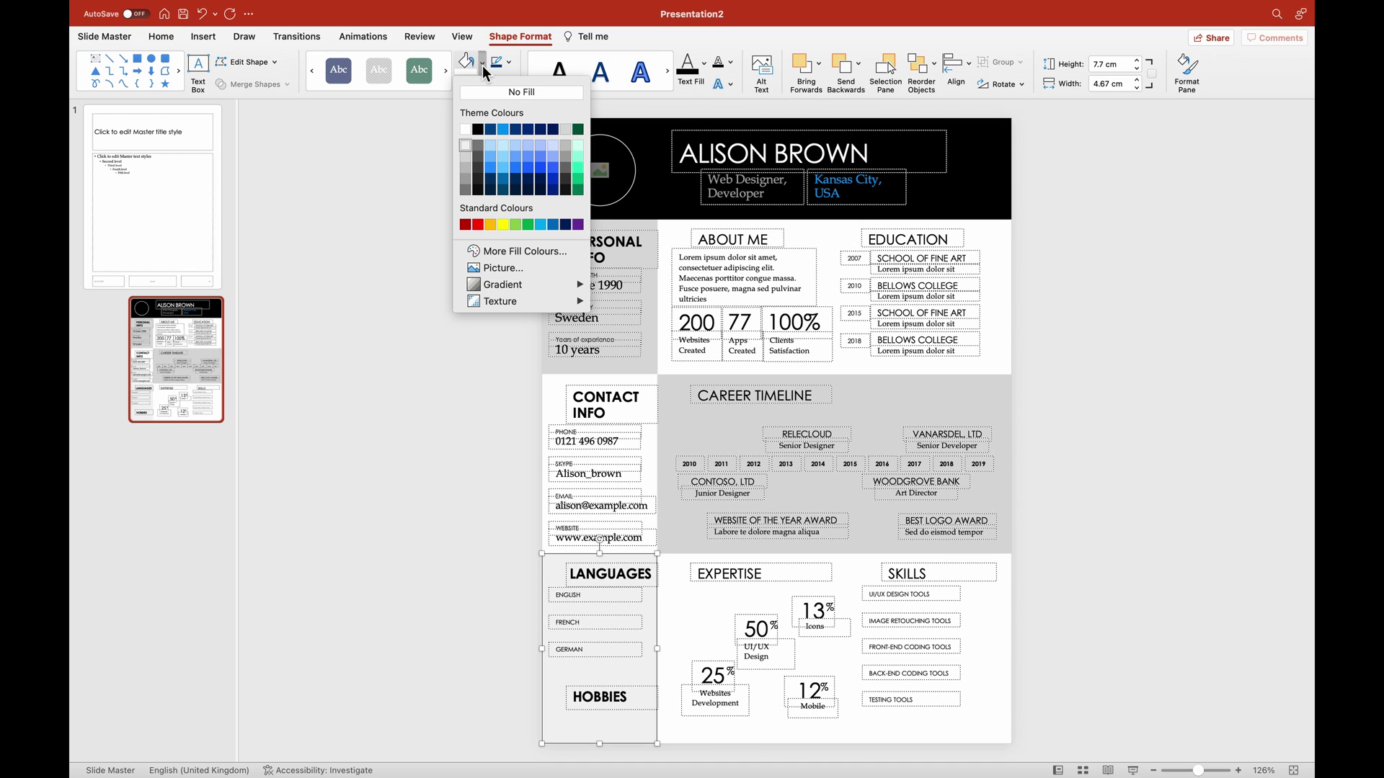
left_click(467, 158)
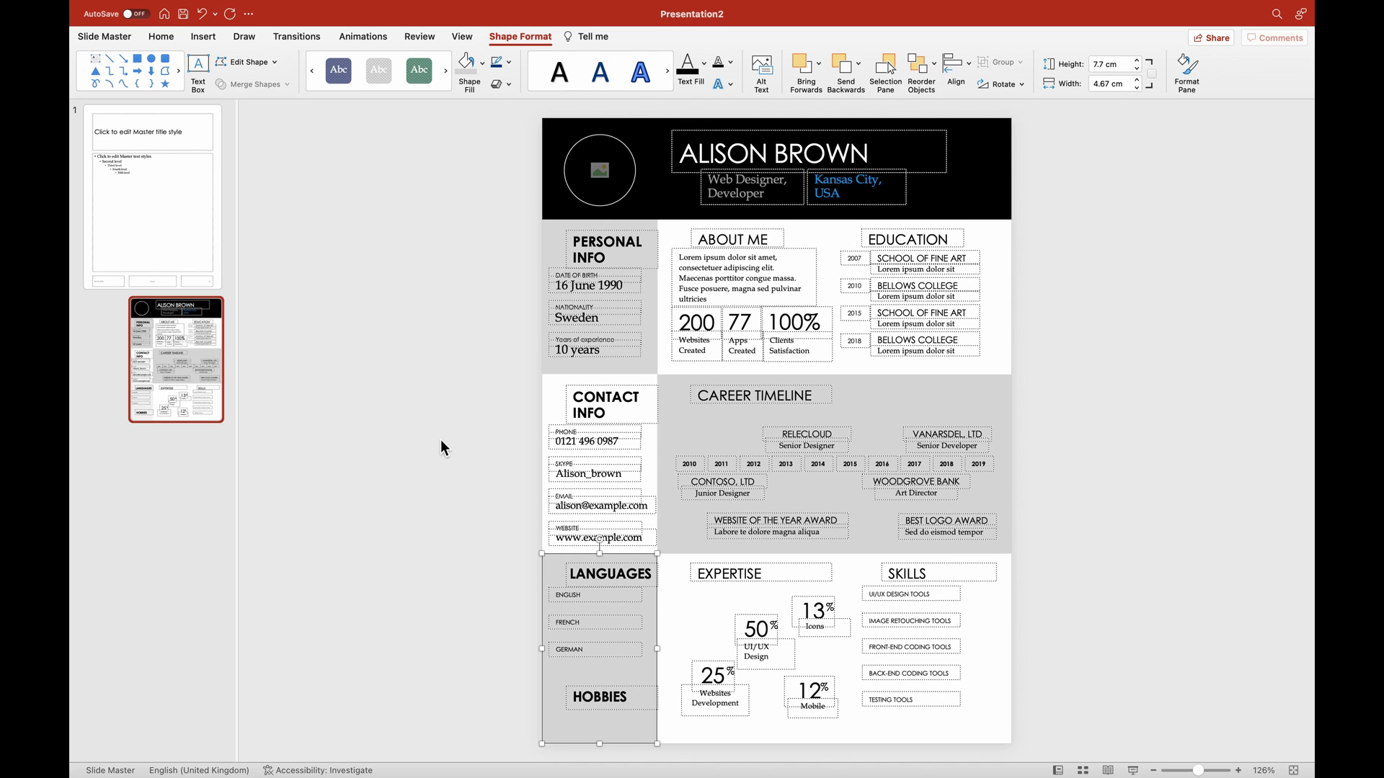
left_click(560, 255)
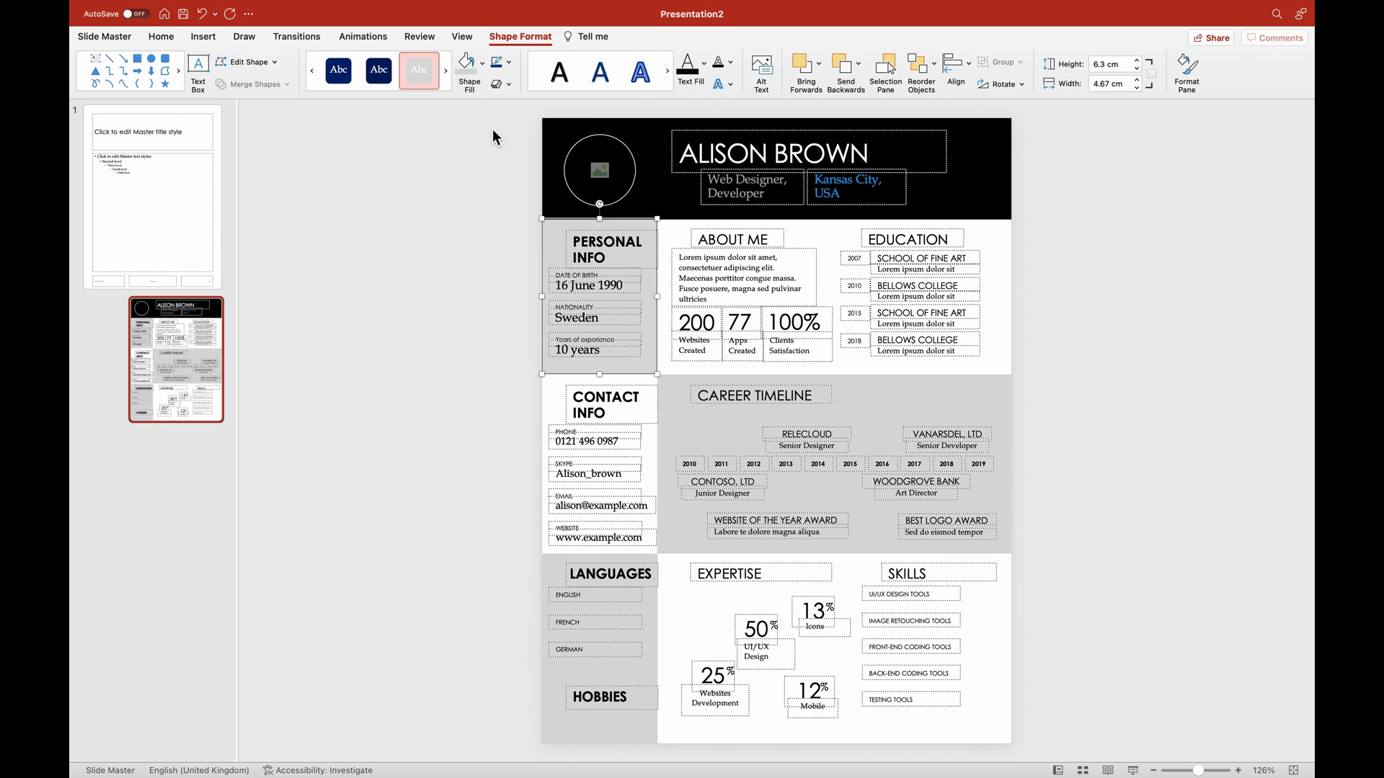
left_click(482, 65)
left_click(462, 163)
left_click(450, 265)
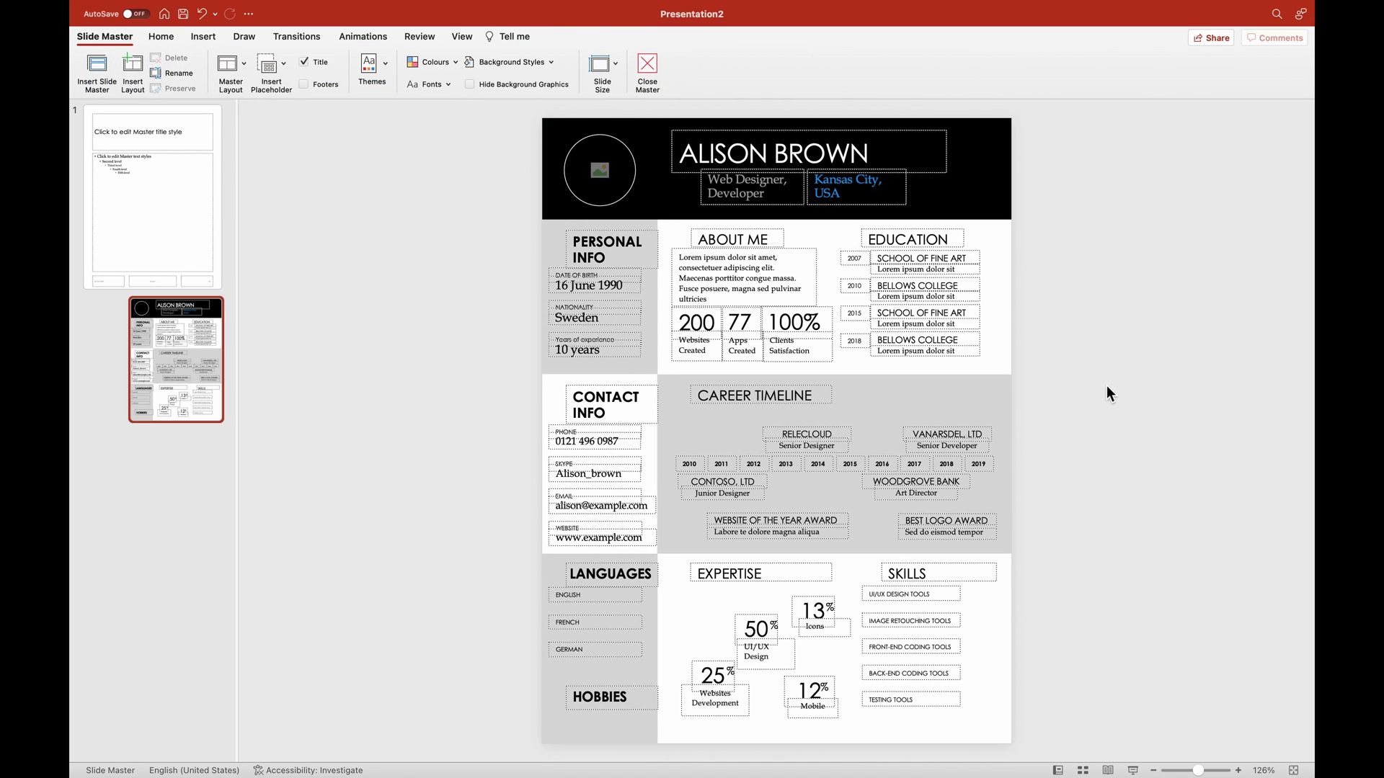
Close Master view and make the lower career timeline company boxes' text white.
left_click(656, 75)
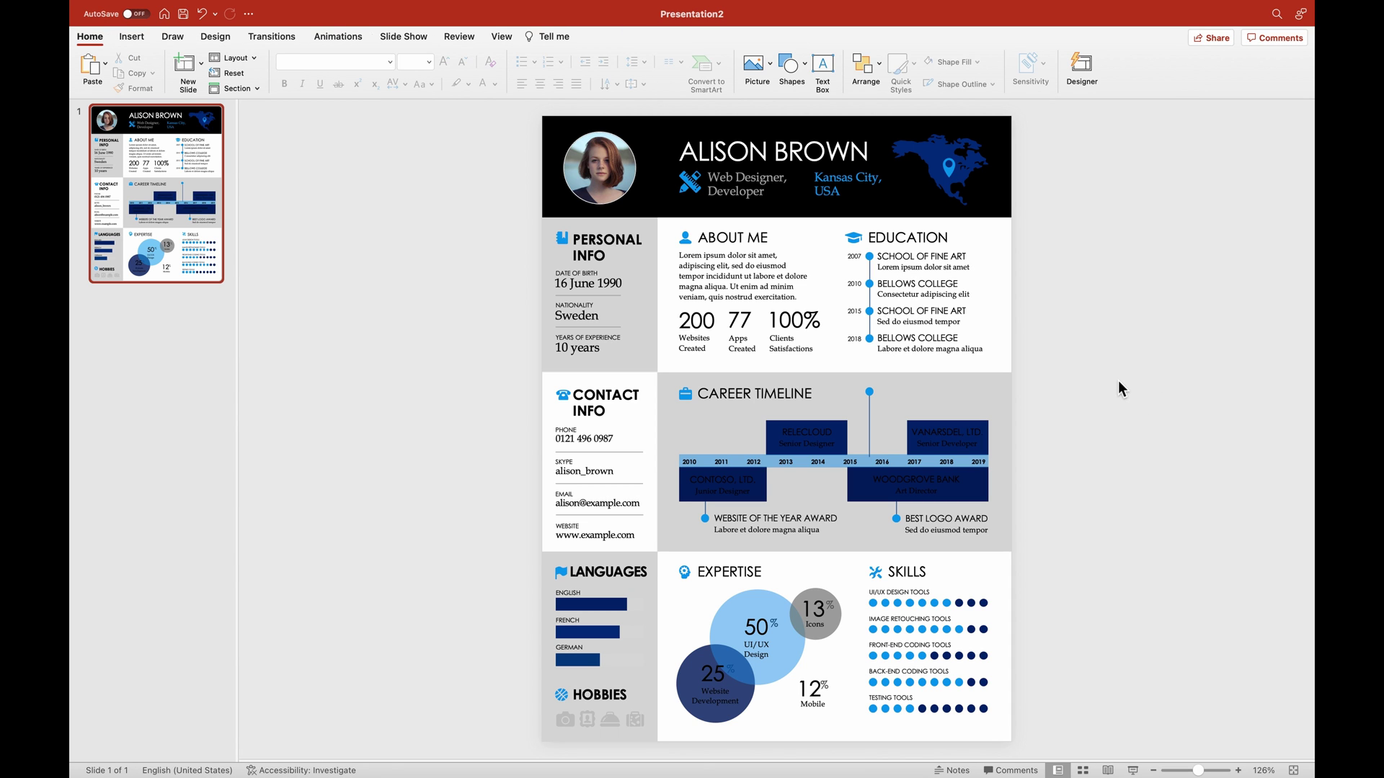
left_click_drag(1118, 380, 679, 549)
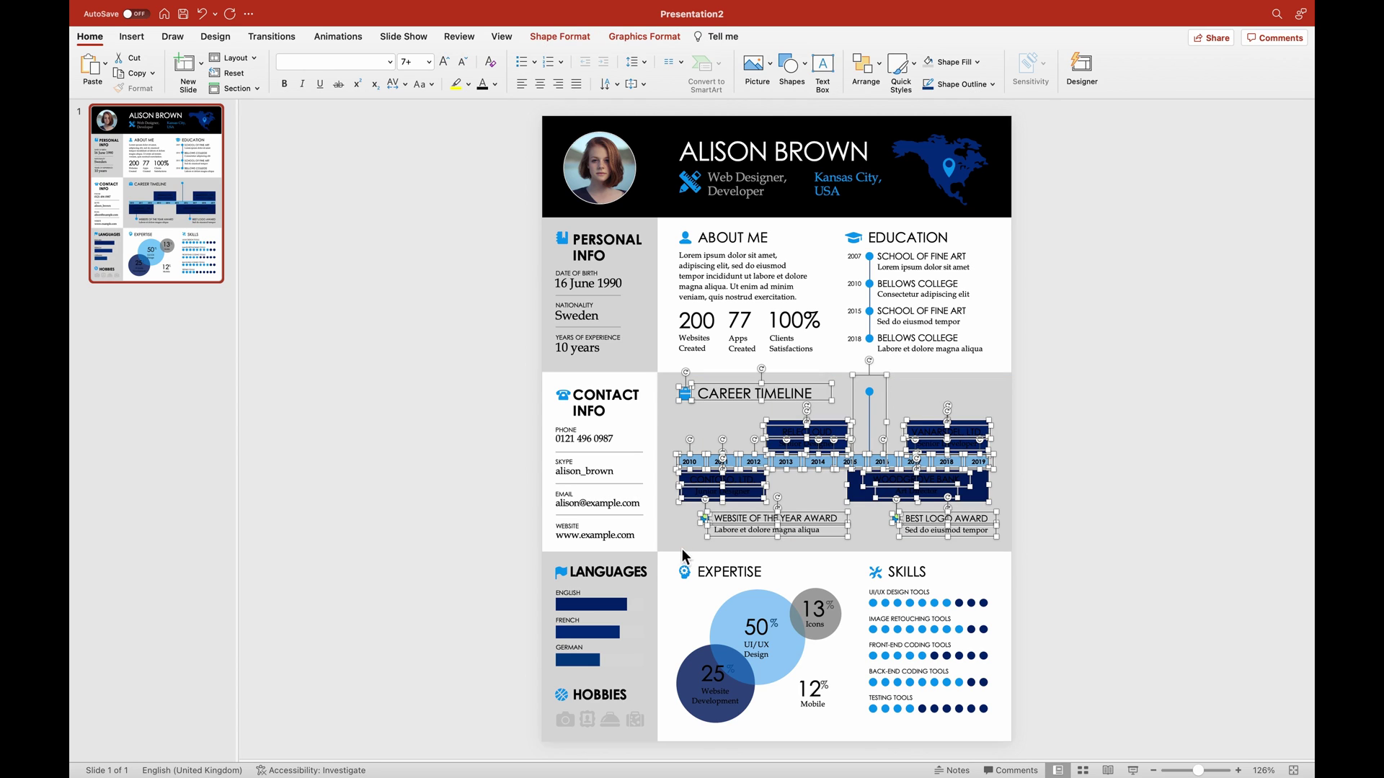
left_click(1263, 496)
left_click_drag(1103, 500, 665, 461)
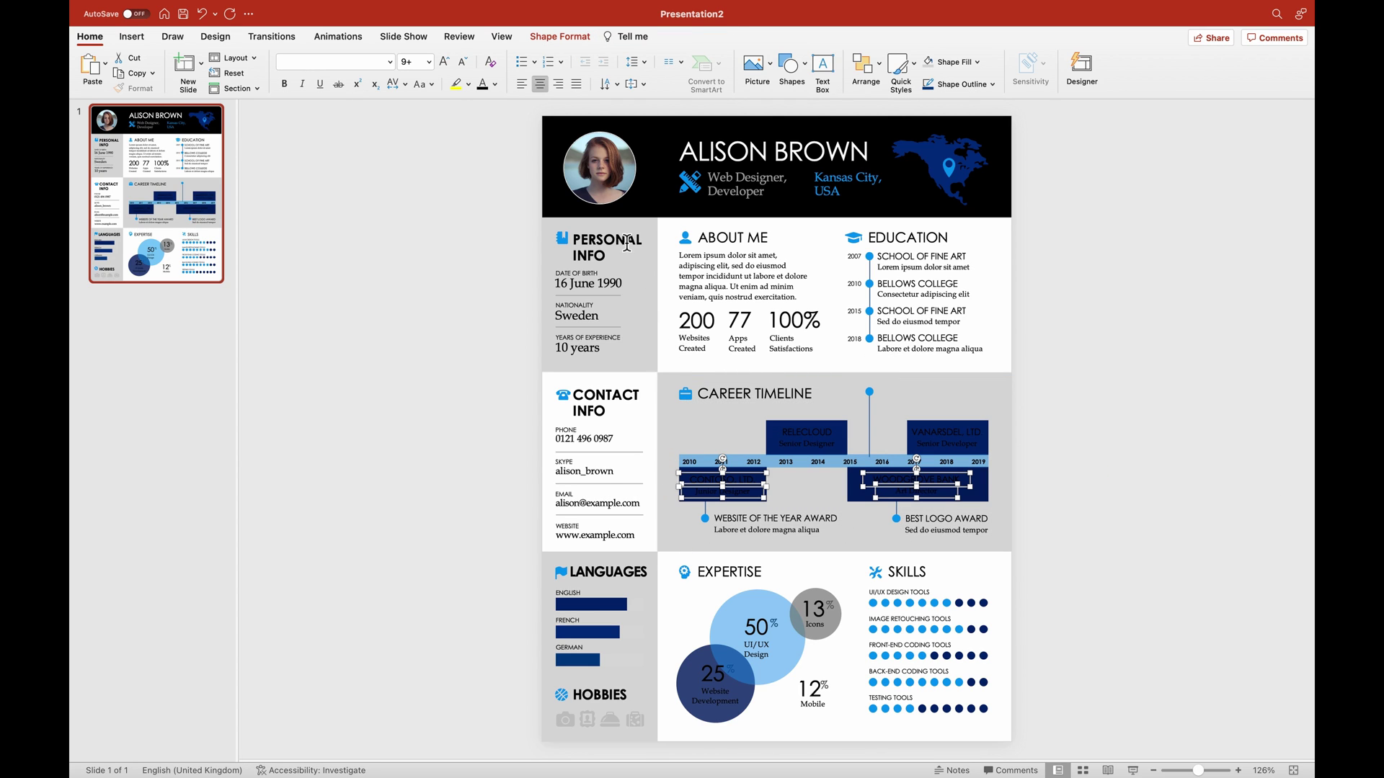
left_click(495, 84)
left_click(487, 135)
left_click(1087, 455)
Make the upper career timeline company boxes' text white as well.
left_click_drag(1074, 452, 707, 417)
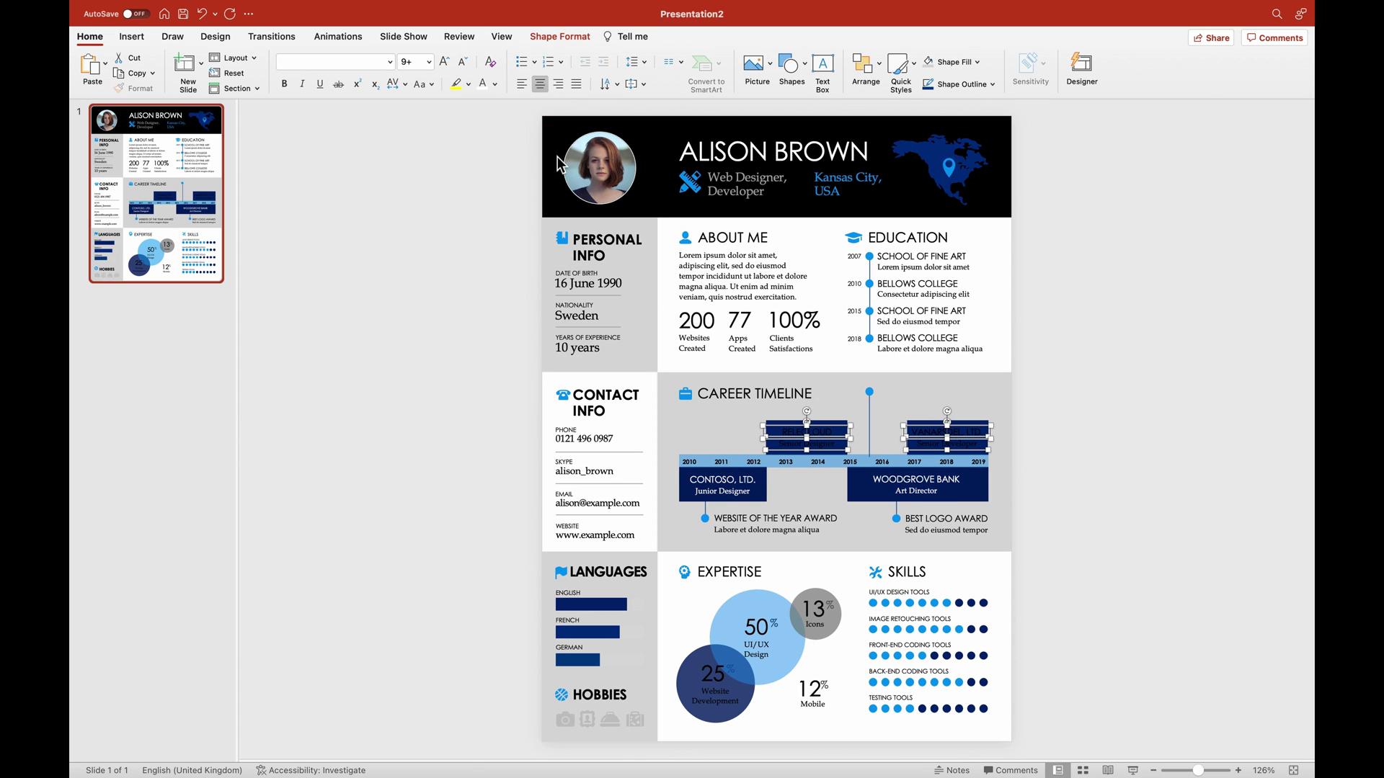
left_click(483, 87)
left_click(1143, 438)
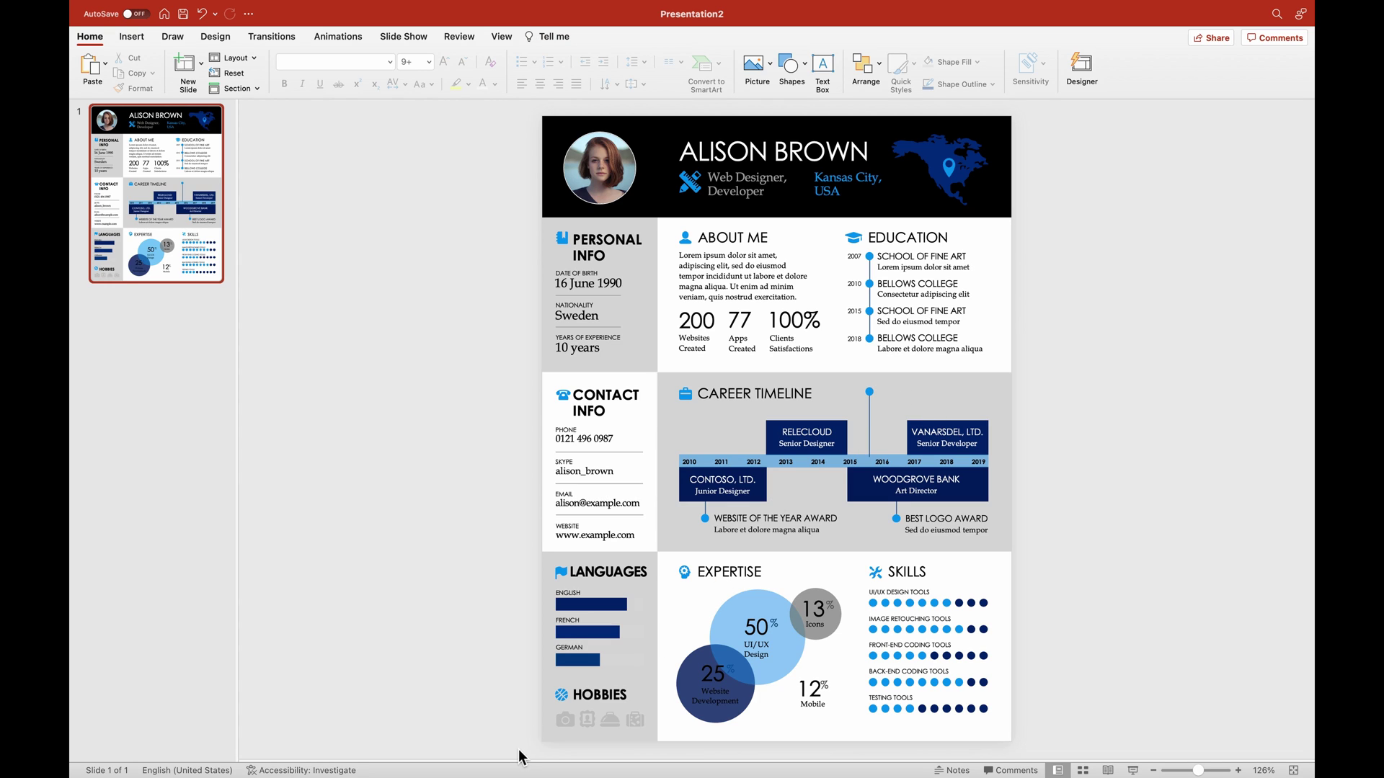
Give the Hobbies icons a dark Graphics Fill colour.
left_click_drag(520, 713, 670, 751)
left_click(568, 36)
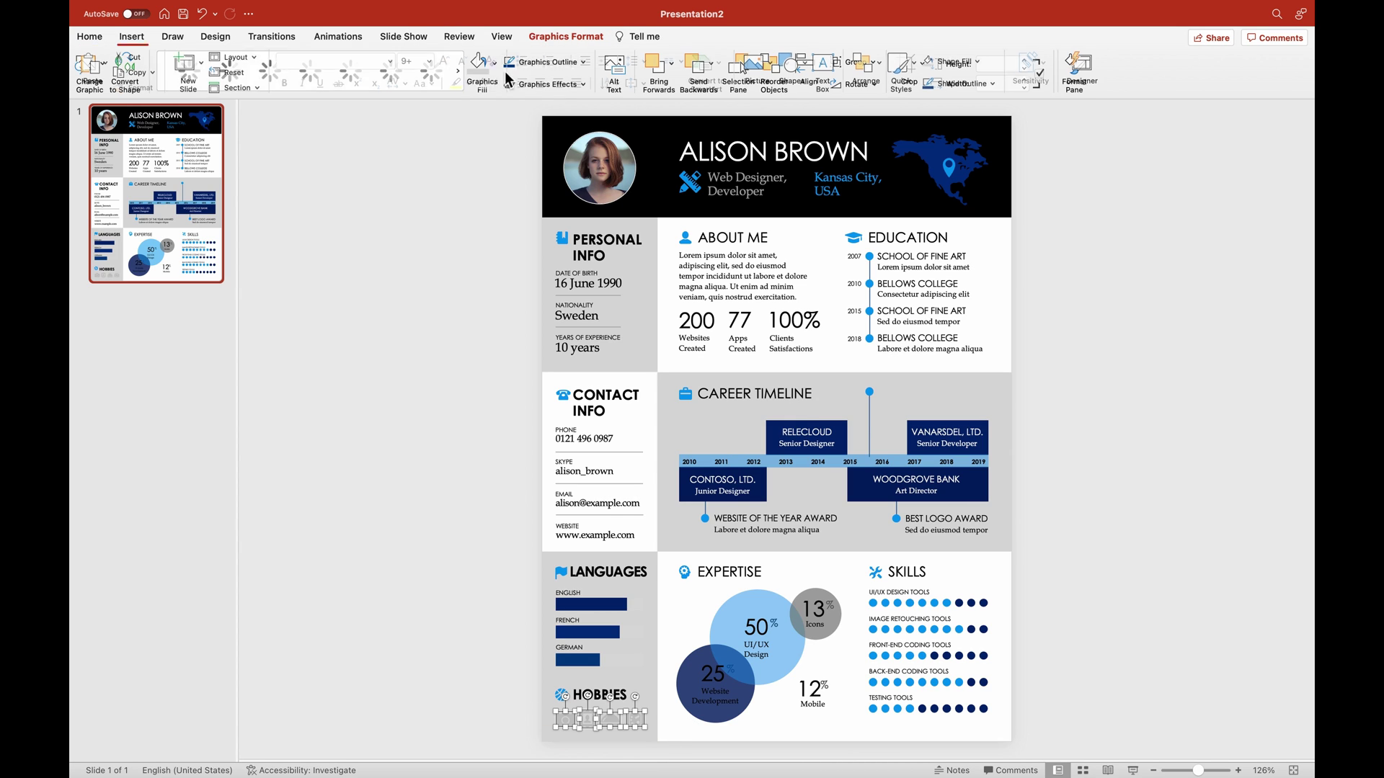
left_click(497, 65)
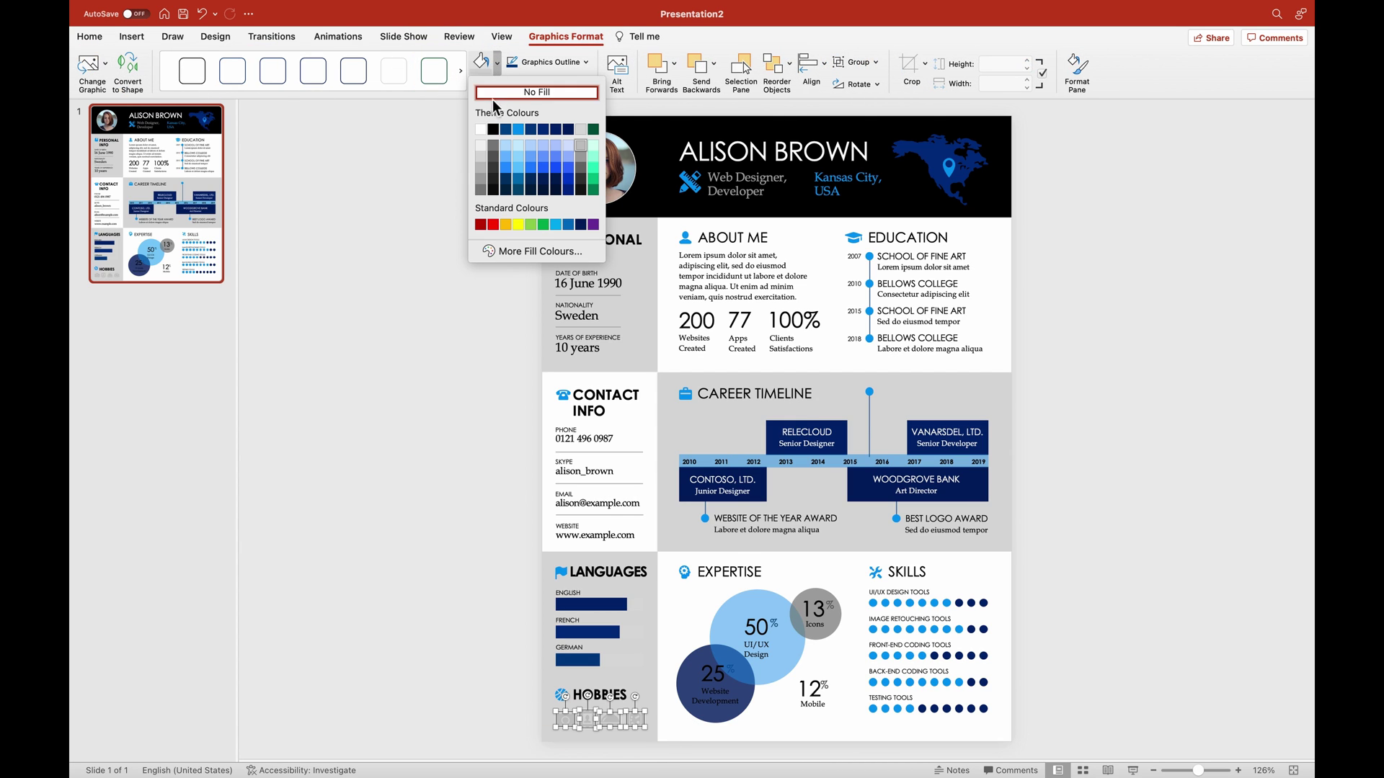
left_click(488, 154)
left_click(448, 309)
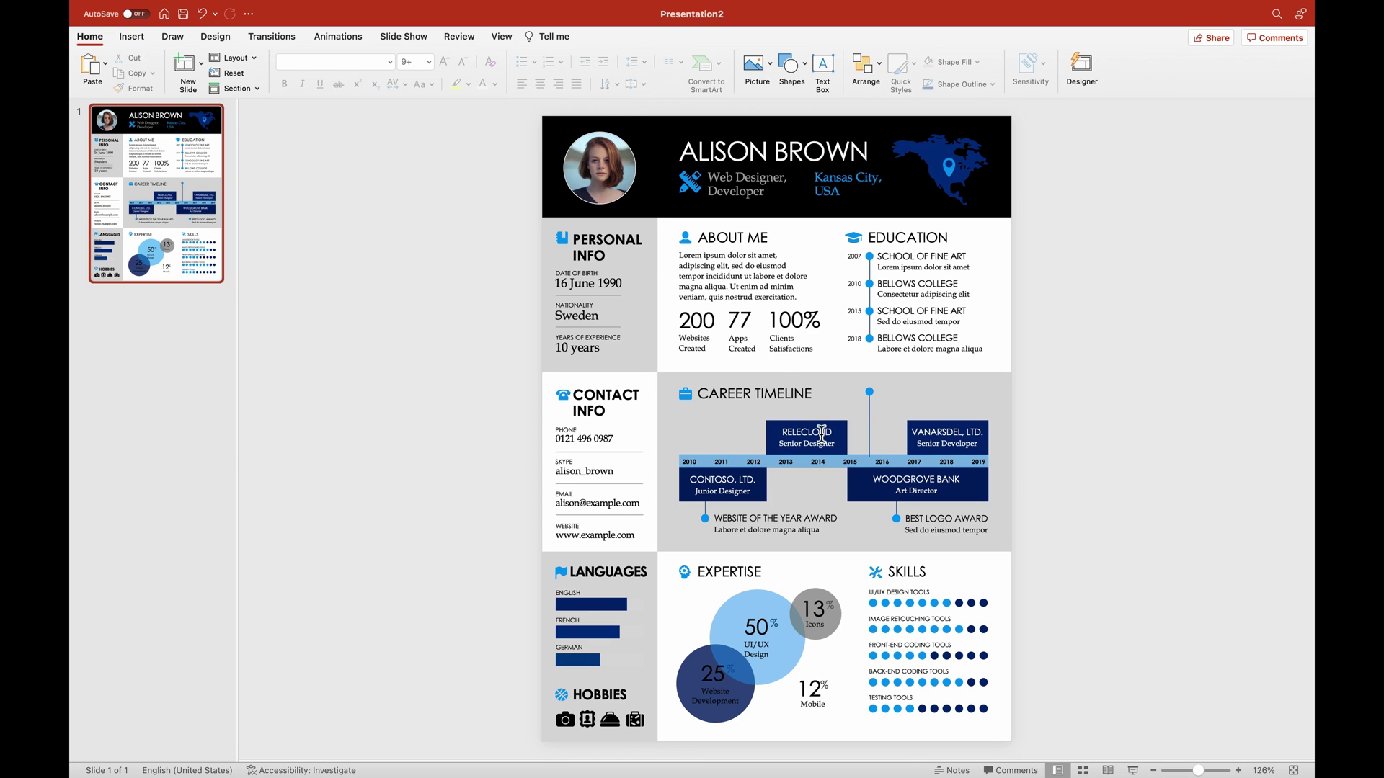
Replace the profile photo with a picture from a file.
left_click(606, 182)
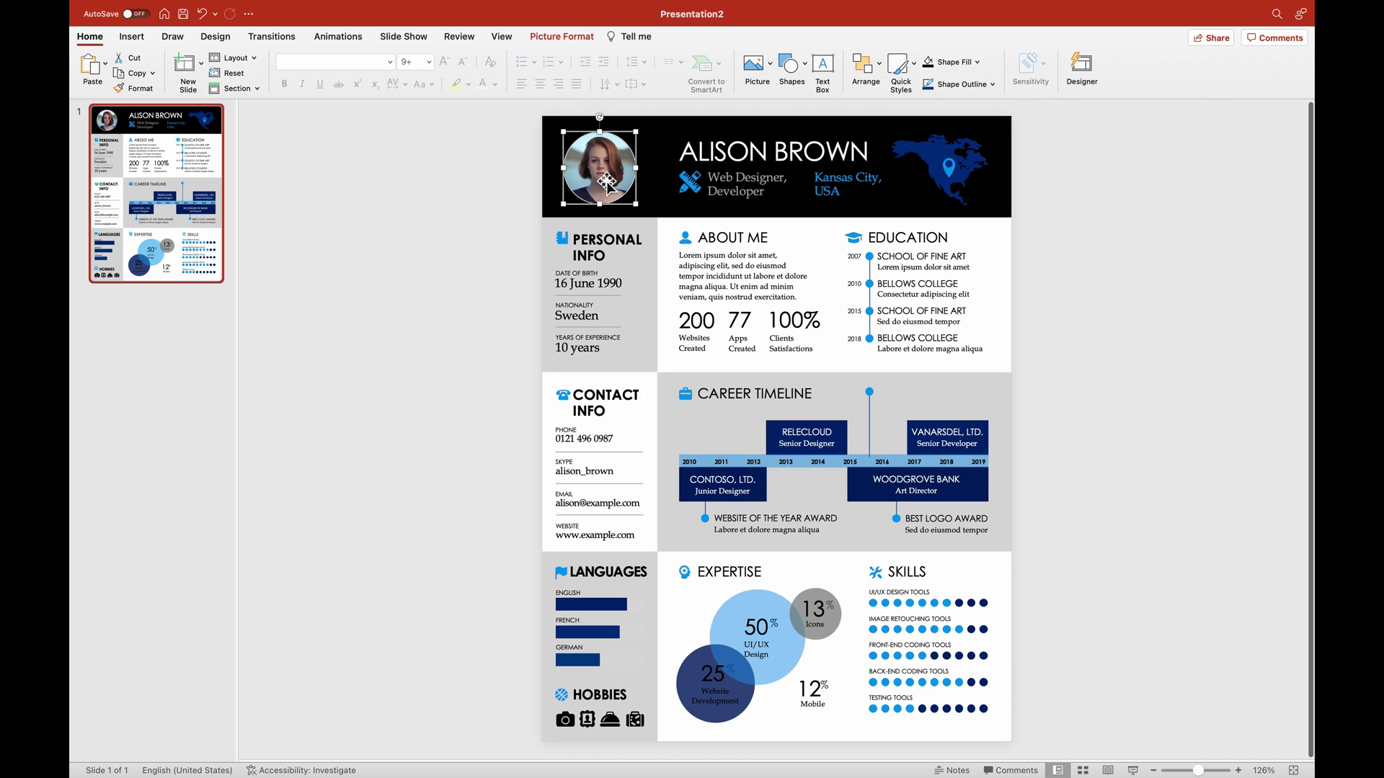
right_click(602, 173)
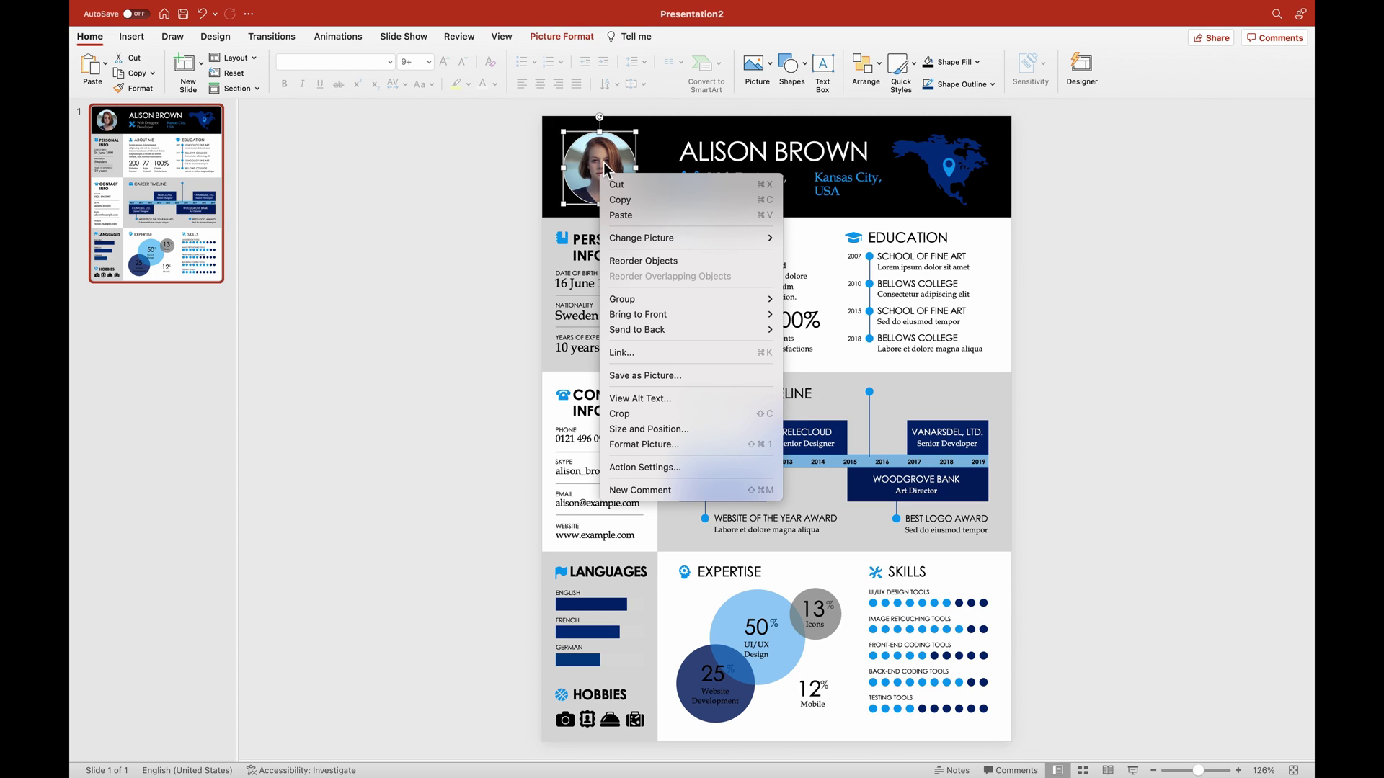
mouse_move(663, 237)
left_click(801, 227)
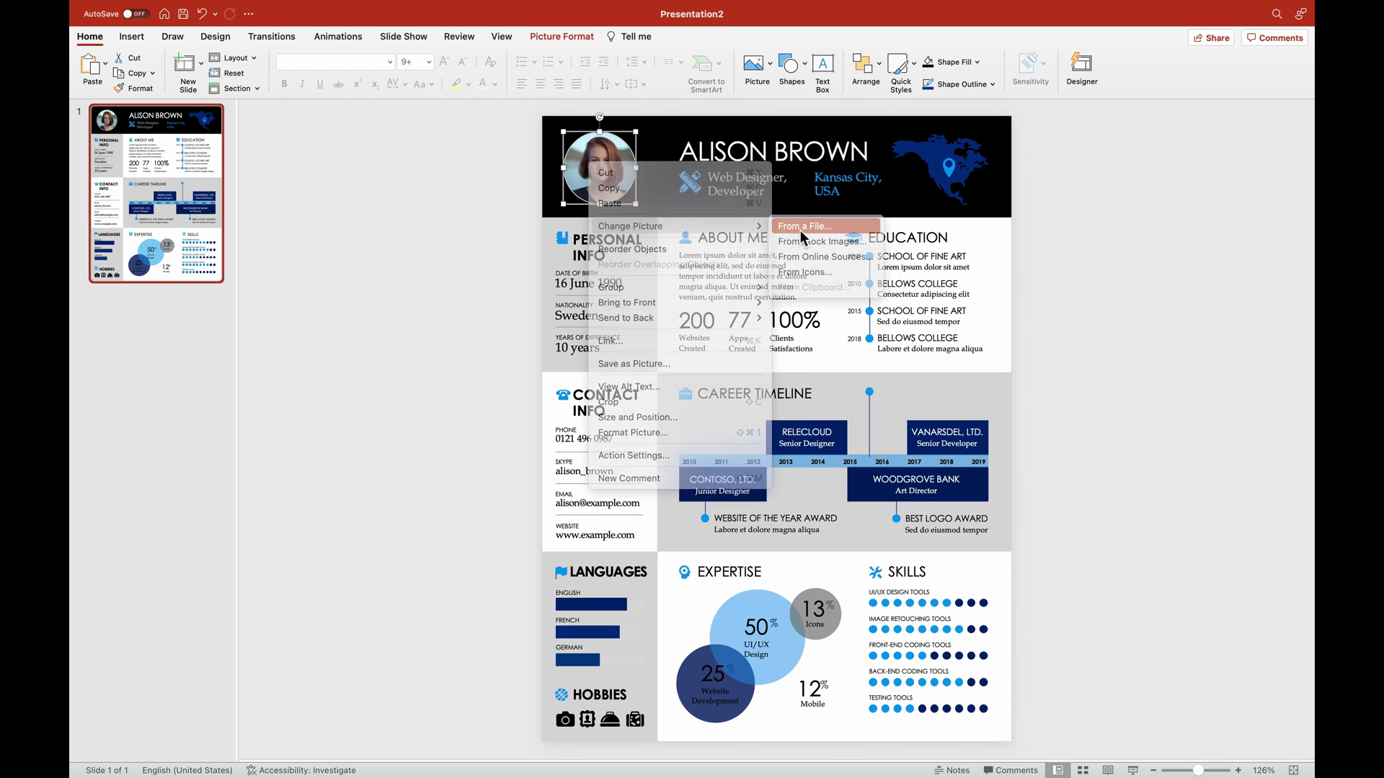
left_click(434, 213)
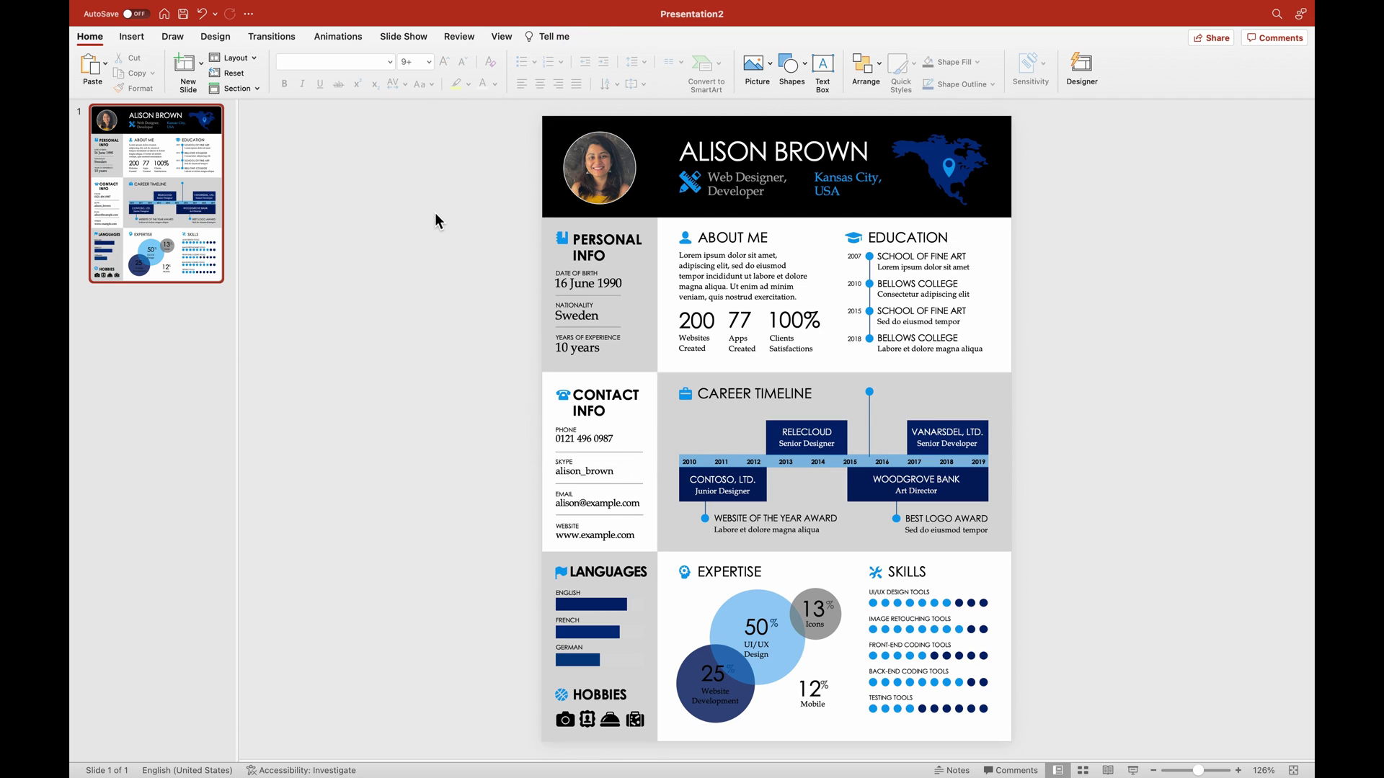
Replace the heading with the candidate's name and the job title with 'Data Visualization Expert'.
left_click(755, 149)
triple_click(752, 153)
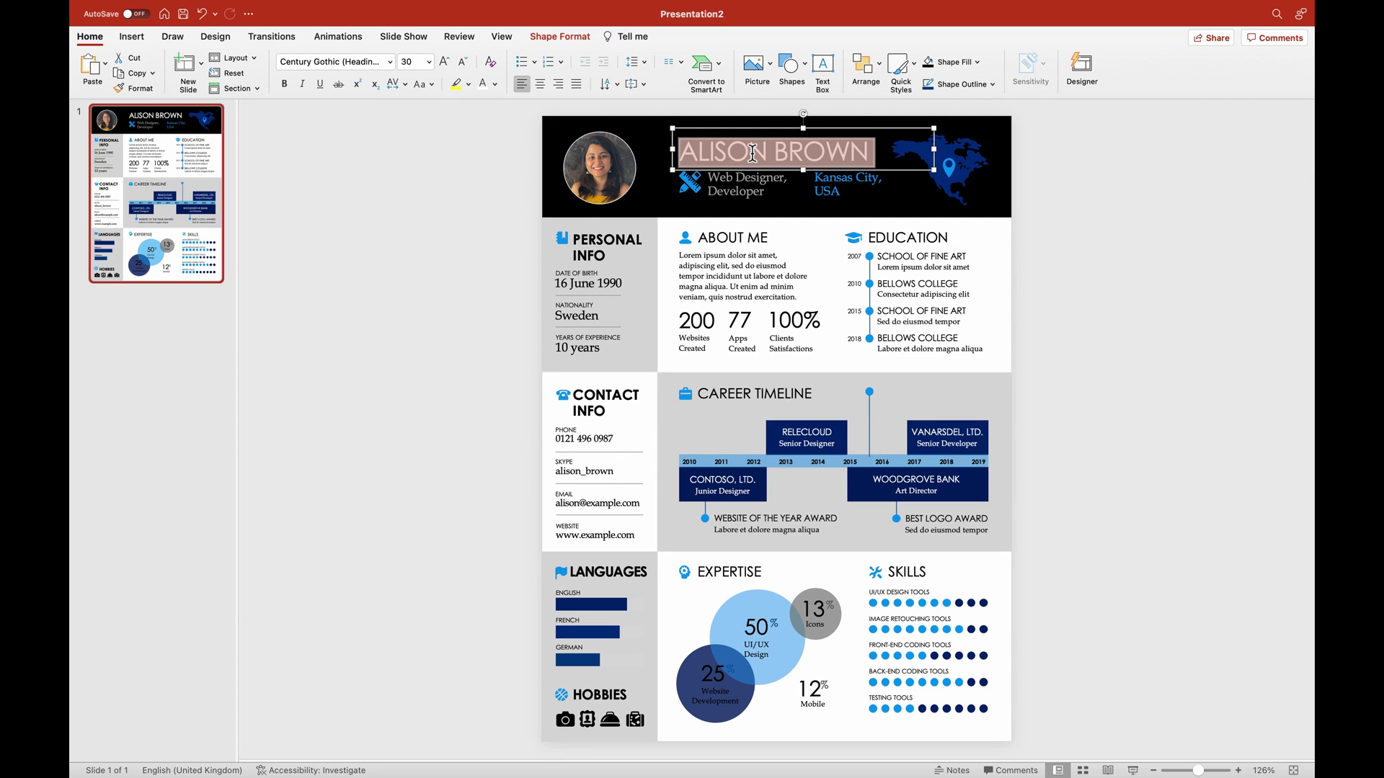
type("ANSUKA")
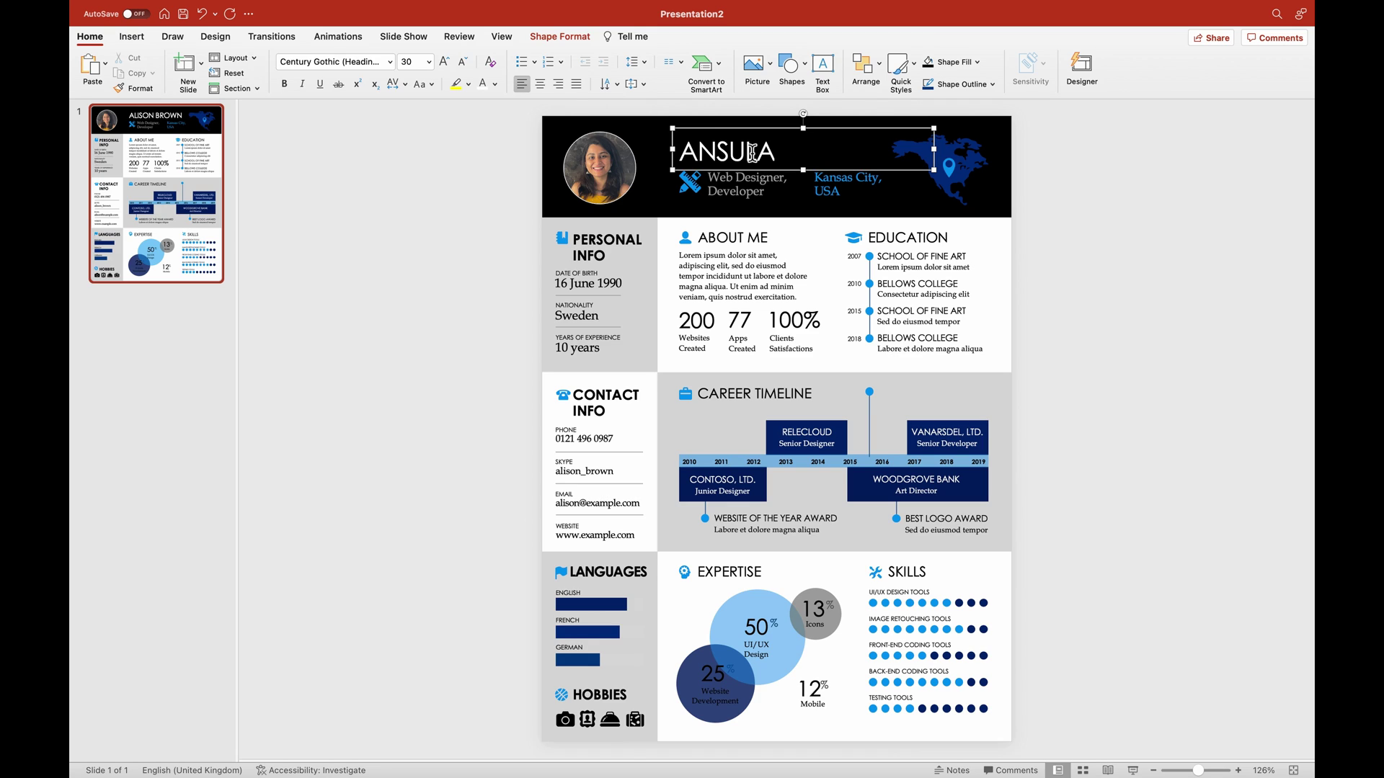
type(" JAIN")
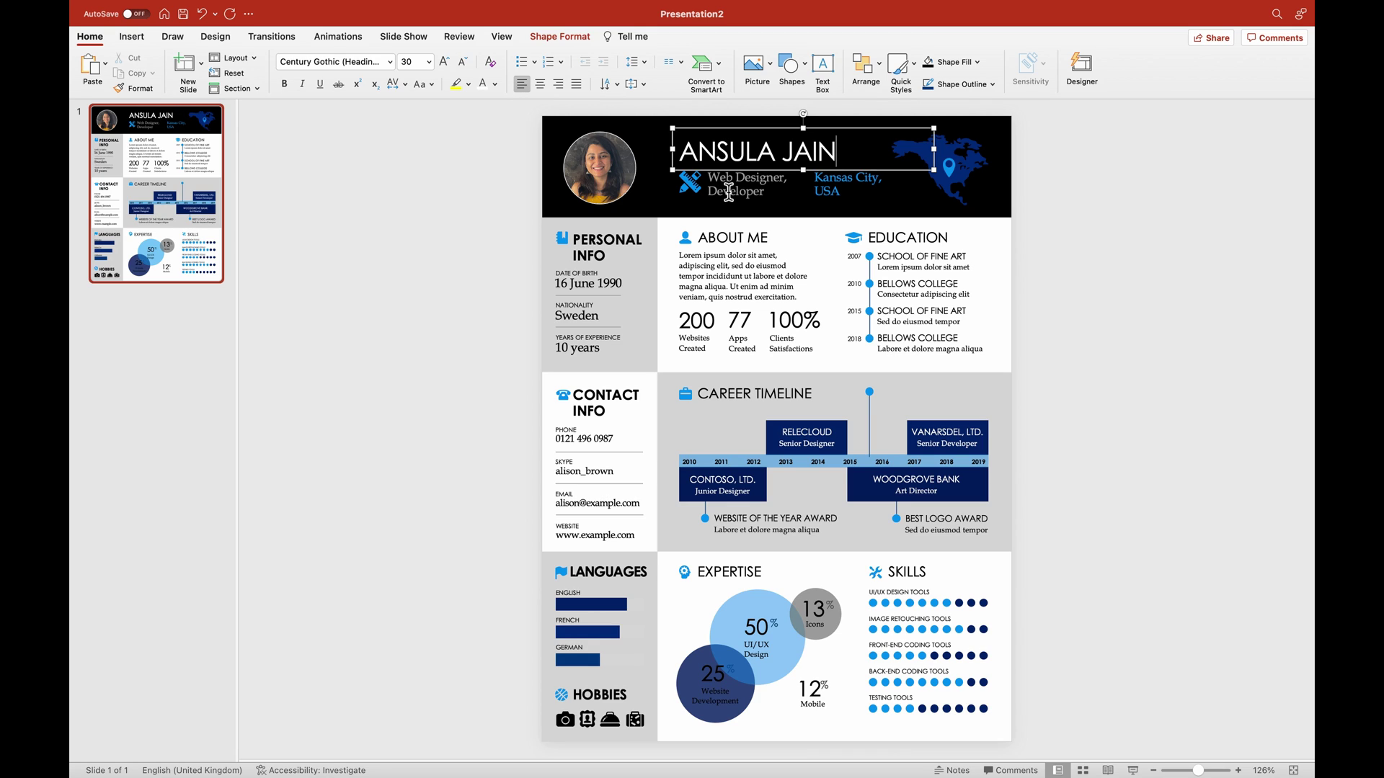
left_click(727, 189)
triple_click(732, 193)
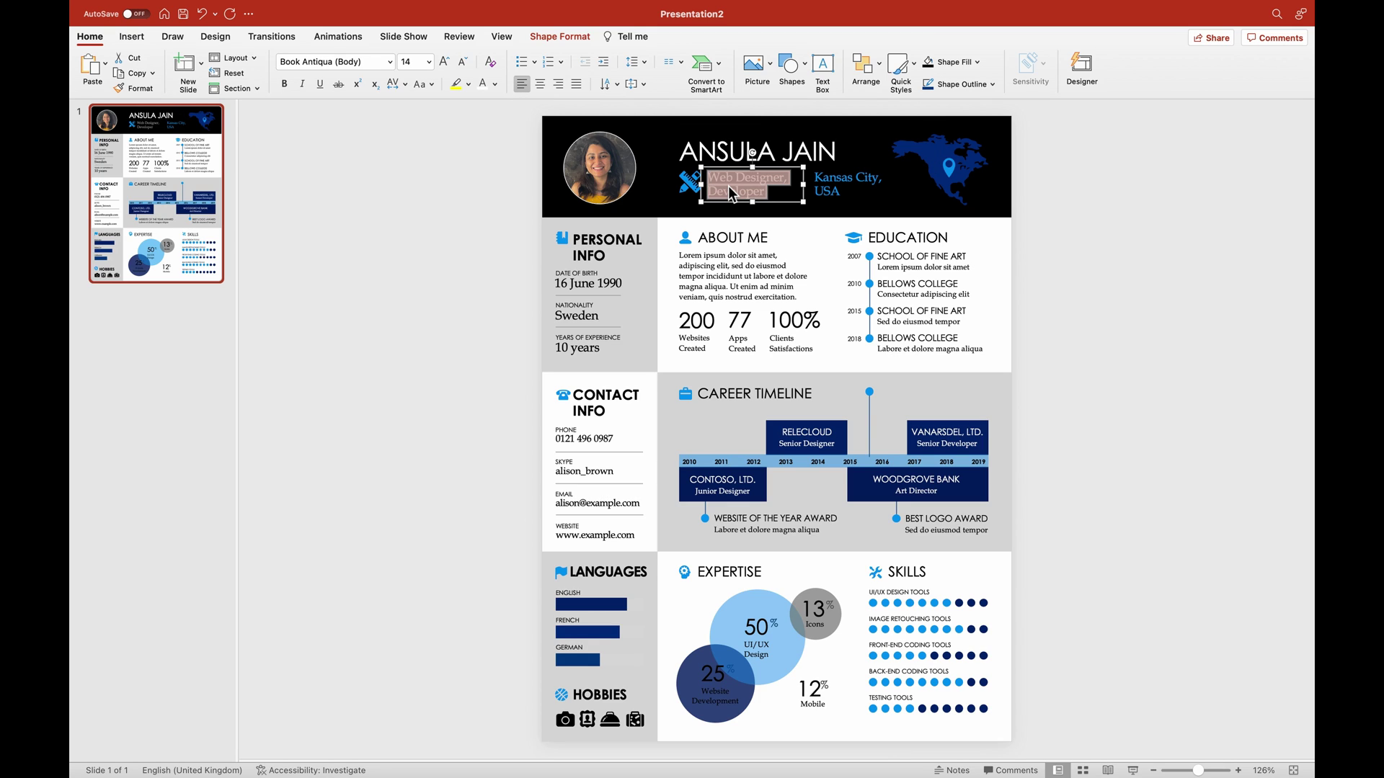
type("Data Vis")
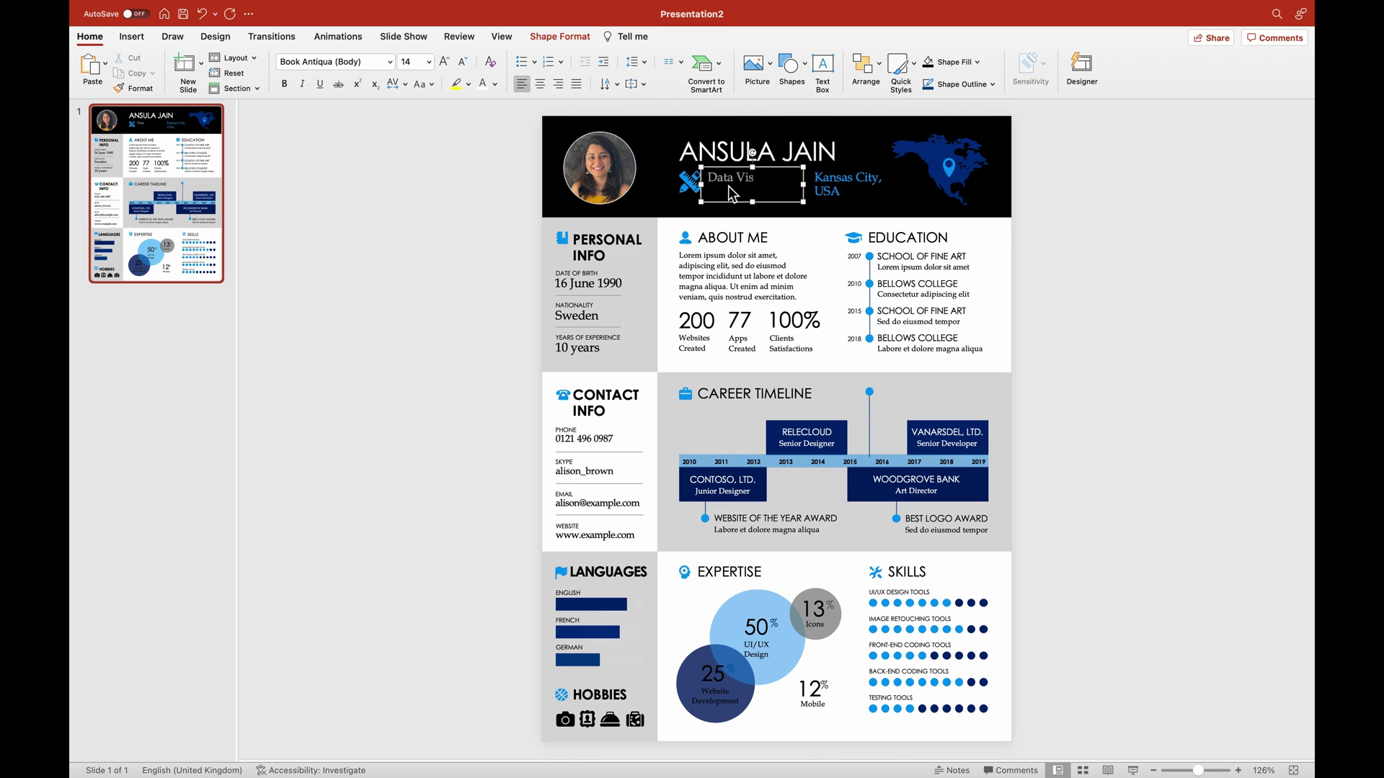
type("ualization Expert")
Replace Kansas City, USA with Bangalore, India and delete the North America map graphic.
left_click(864, 184)
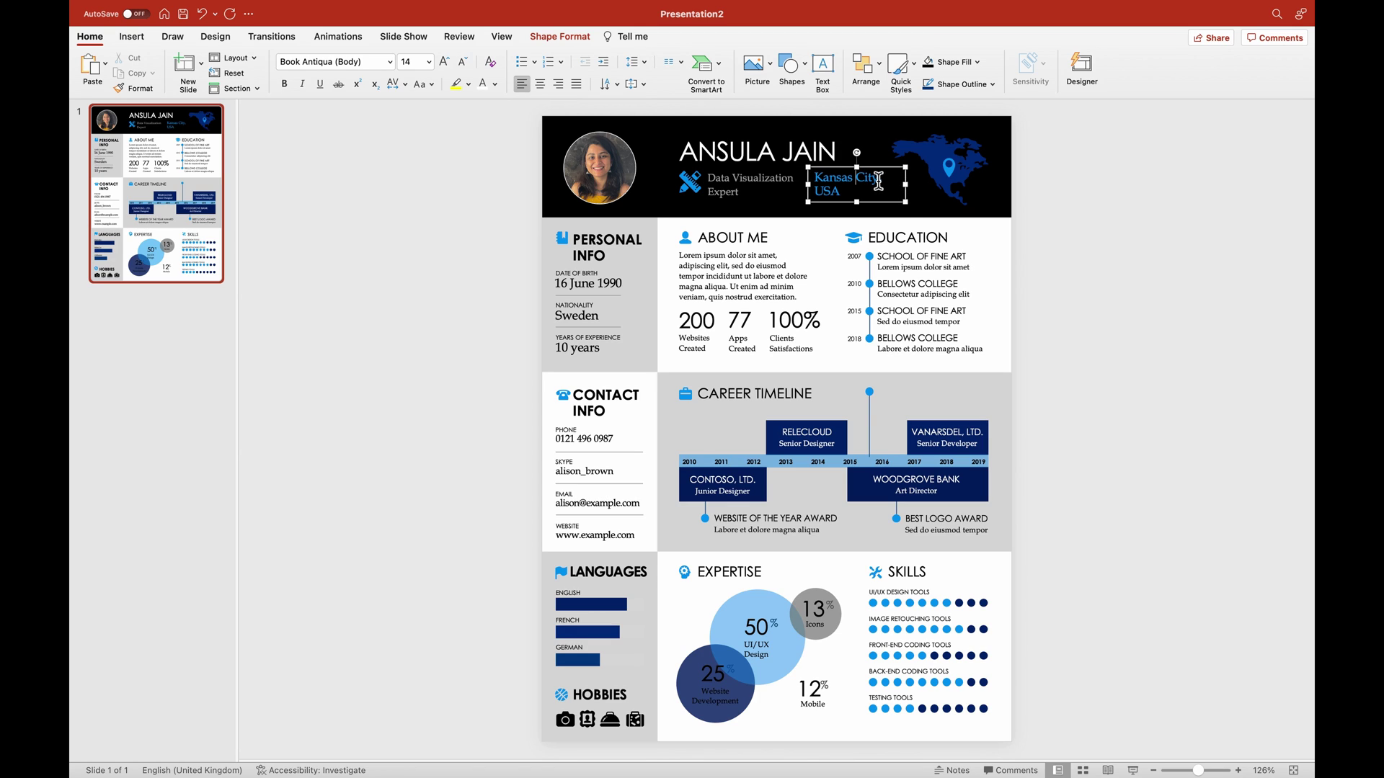
left_click_drag(874, 179, 812, 179)
type("Banga")
key("shift+Left")
key("shift+Left")
key("shift+Left")
type("Ind")
left_click_drag(1110, 210, 879, 110)
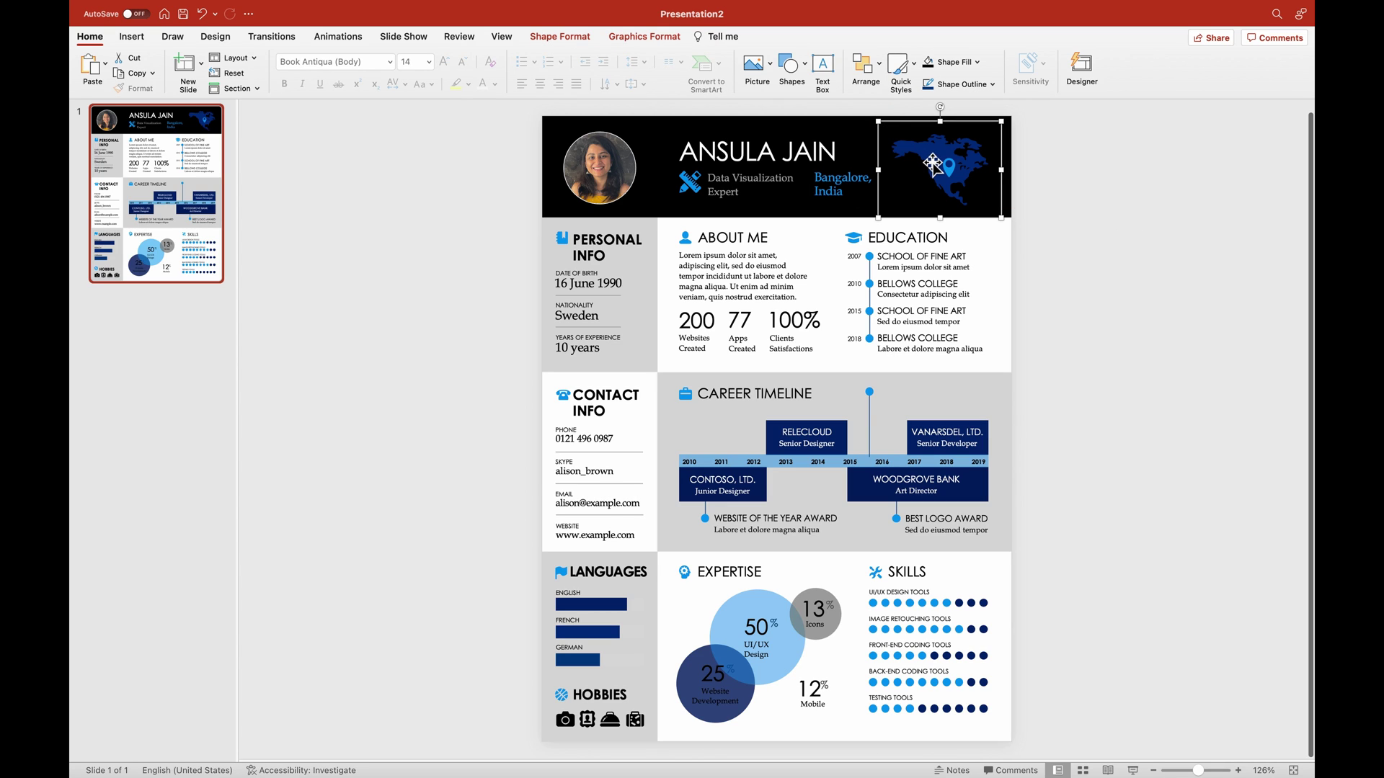
key("Delete")
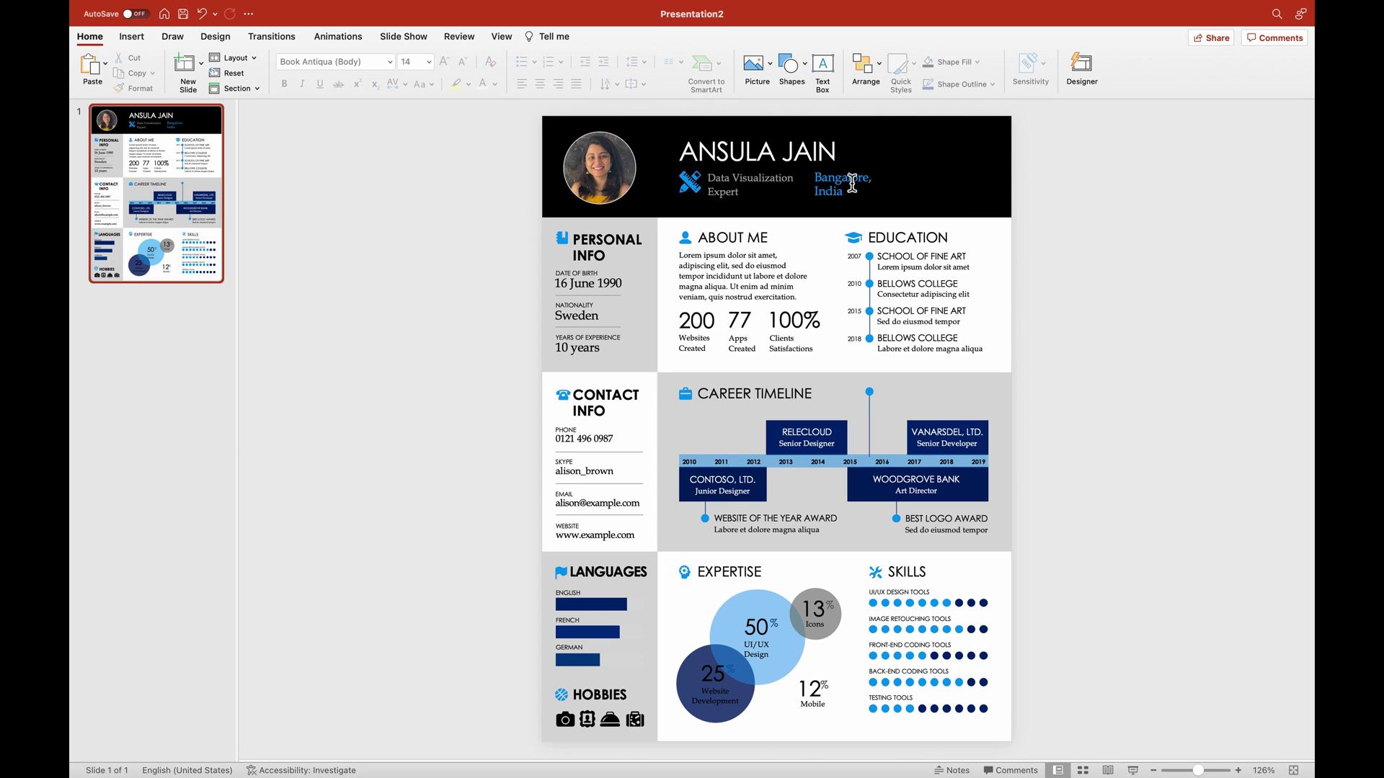
Shift the Bangalore, India box right, widen the subtitle, and add 'Youtube Content Creator' as its second line.
left_click(741, 180)
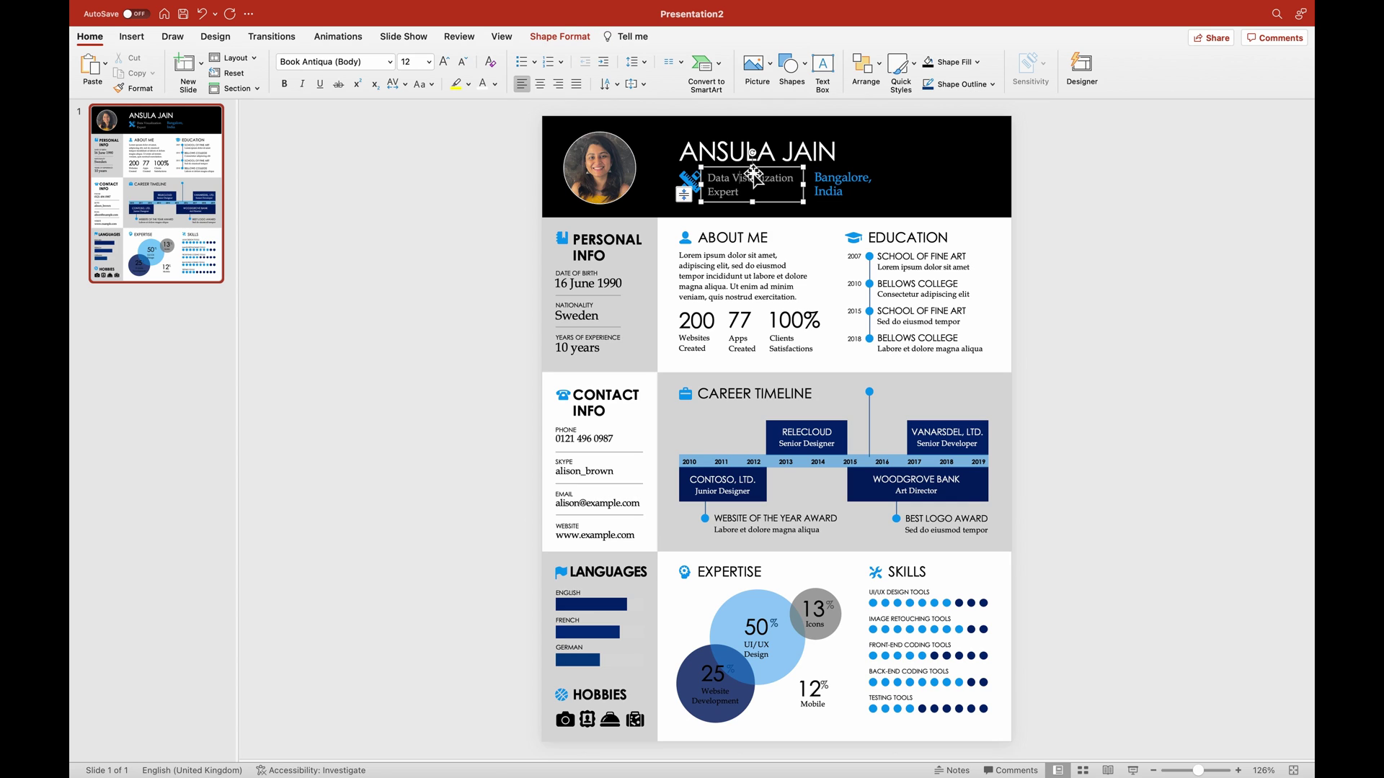
left_click_drag(840, 172, 928, 168)
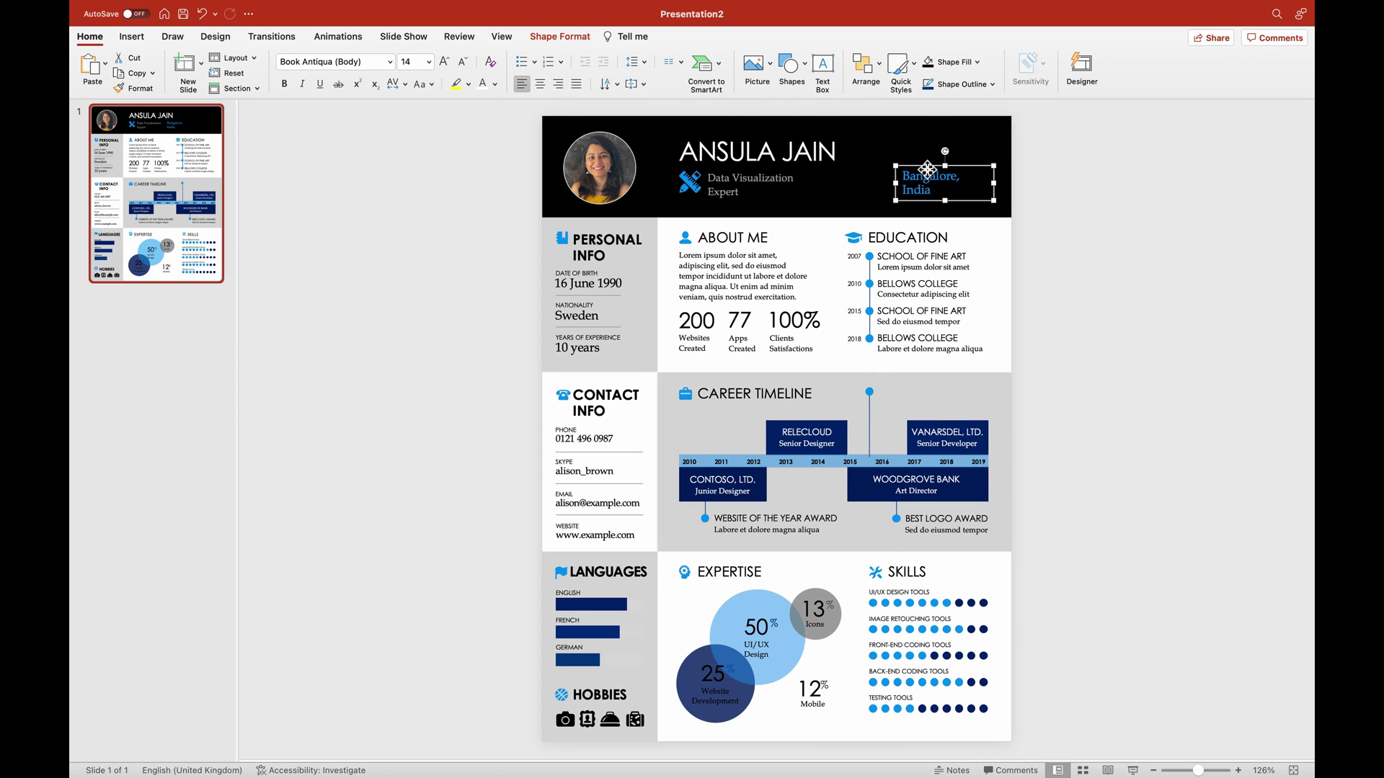
left_click(776, 184)
left_click_drag(805, 190, 883, 190)
left_click(826, 191)
type("Yo")
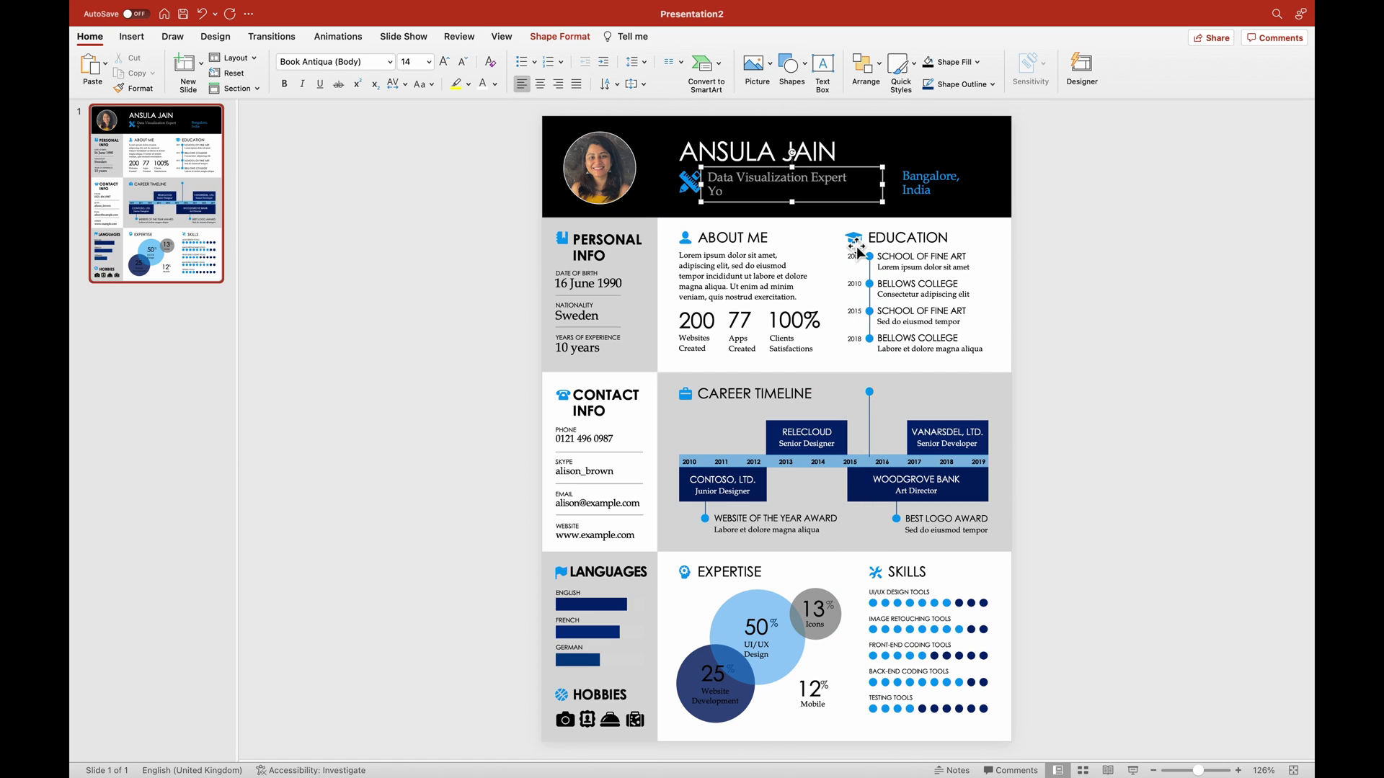
type("utube Content Creator")
left_click(545, 262)
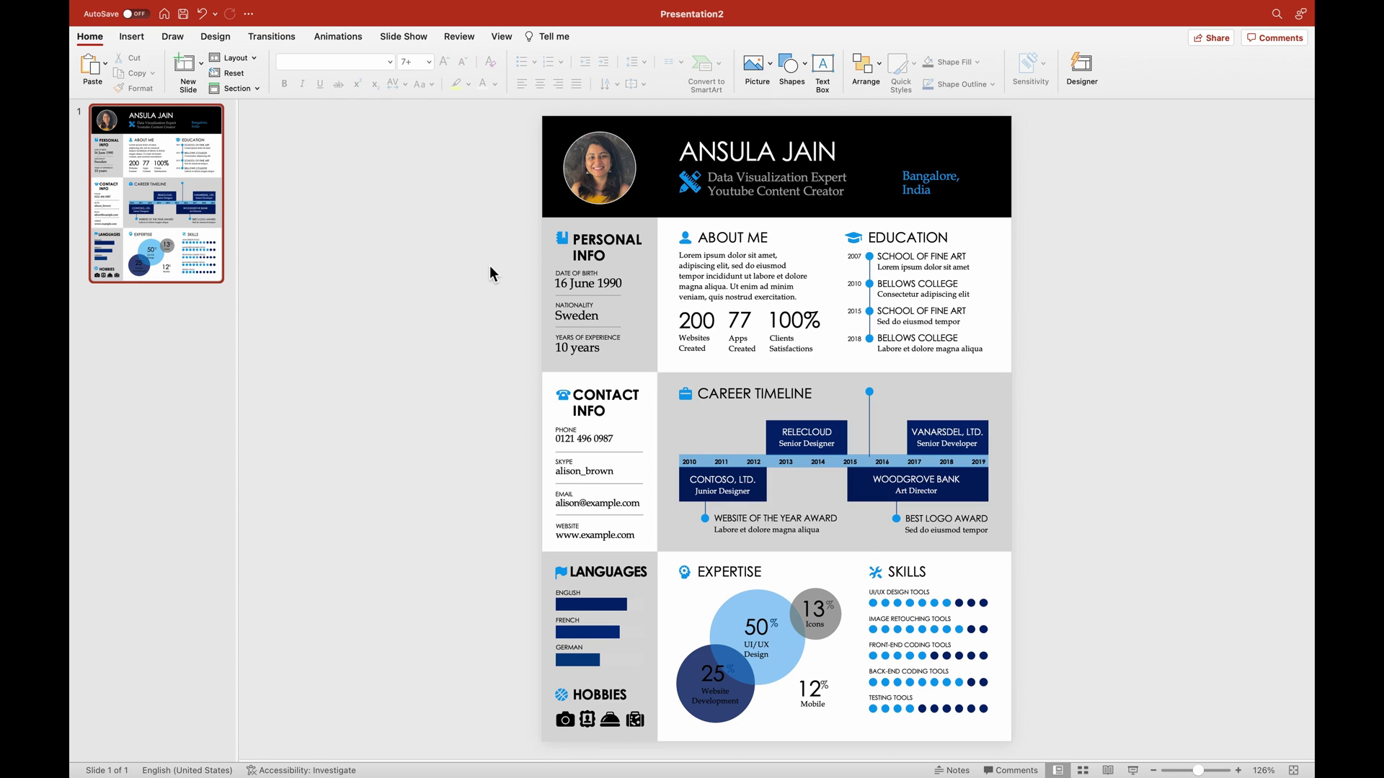
Delete the date-of-birth entry and move Nationality and Years of Experience up into the gap.
left_click_drag(490, 263, 650, 303)
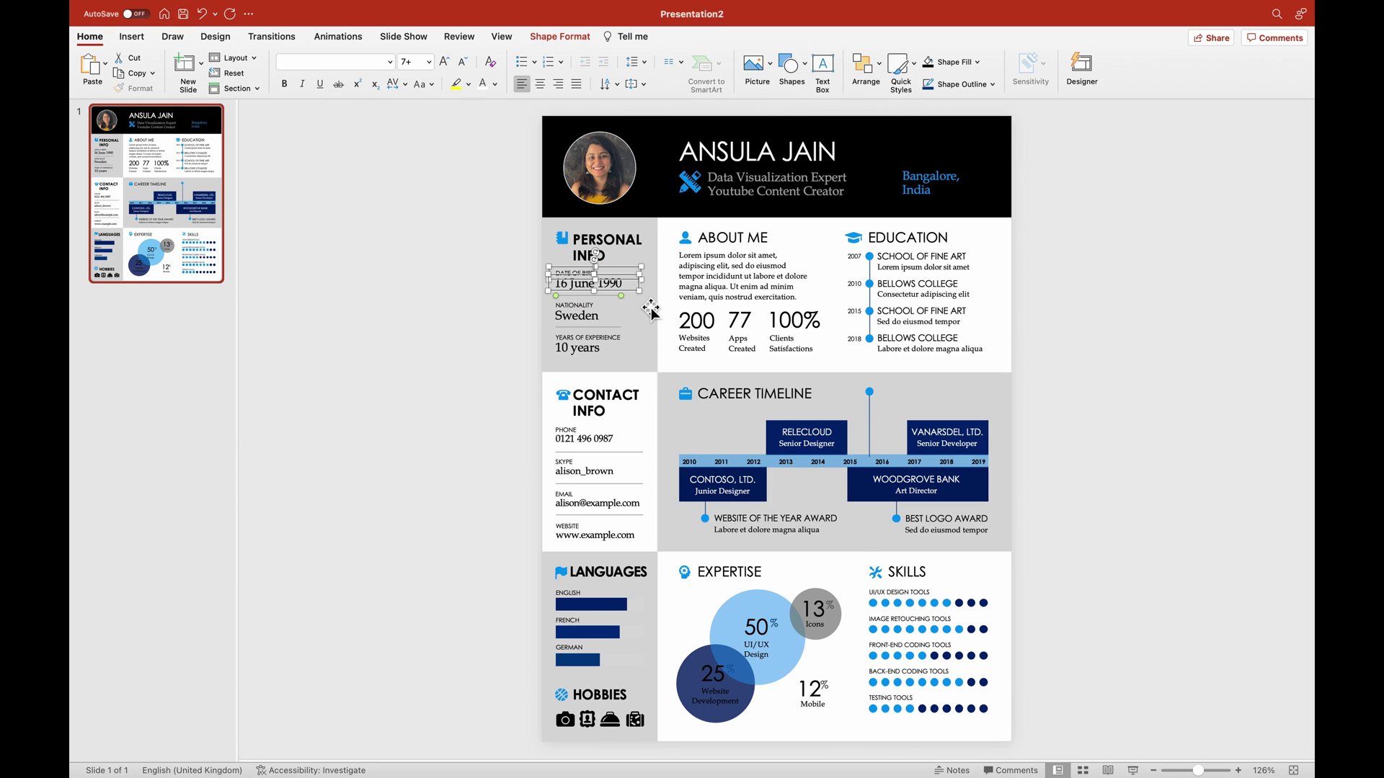
left_click(481, 282)
left_click_drag(517, 261, 711, 306)
key("Delete")
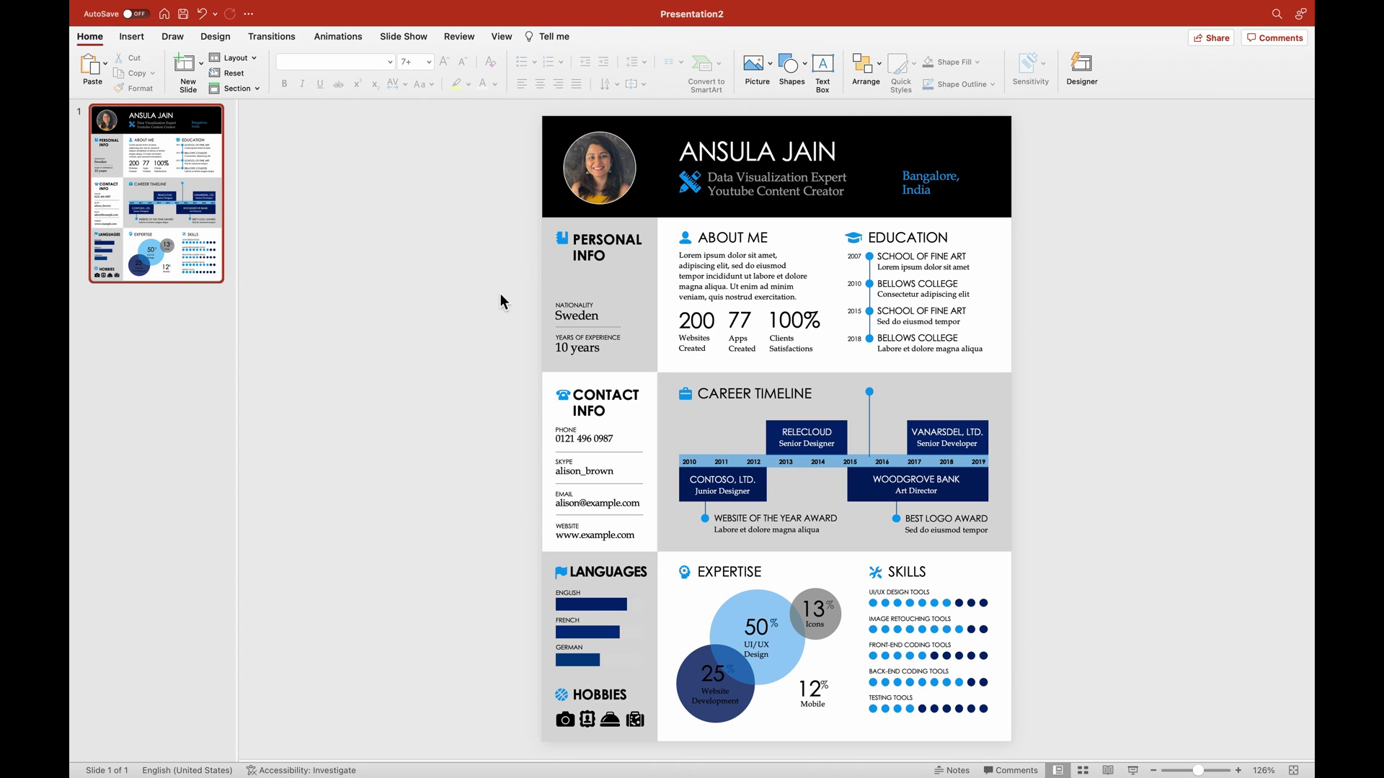
left_click_drag(495, 278, 669, 379)
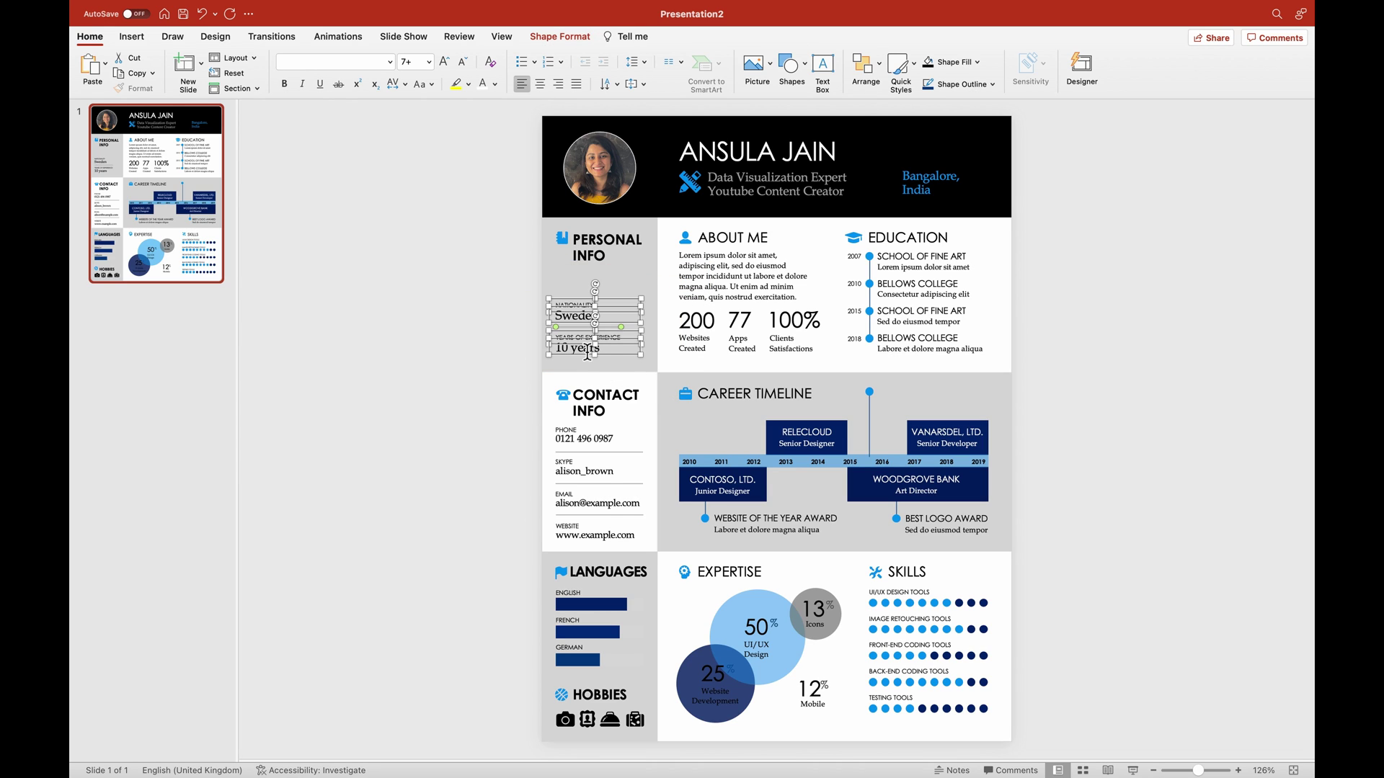
left_click_drag(583, 362, 581, 326)
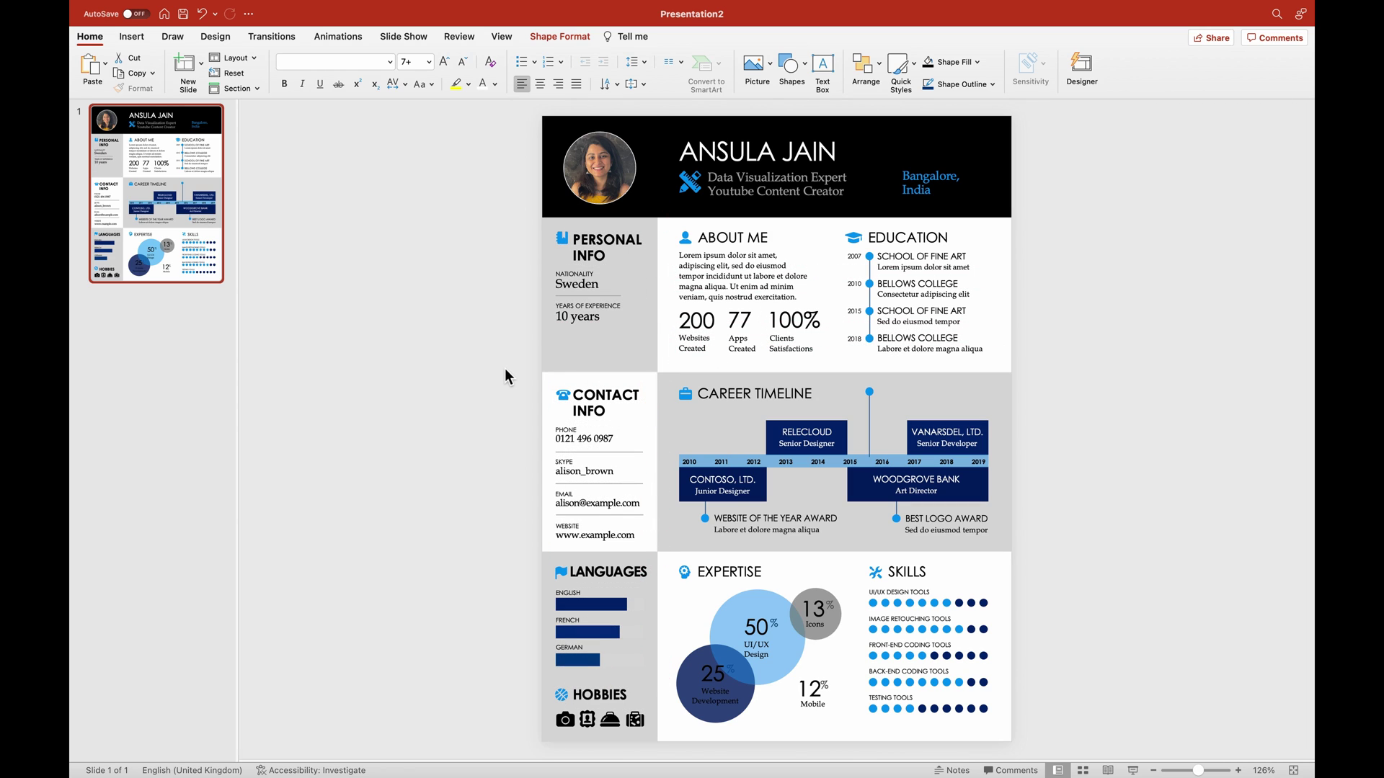
left_click(504, 372)
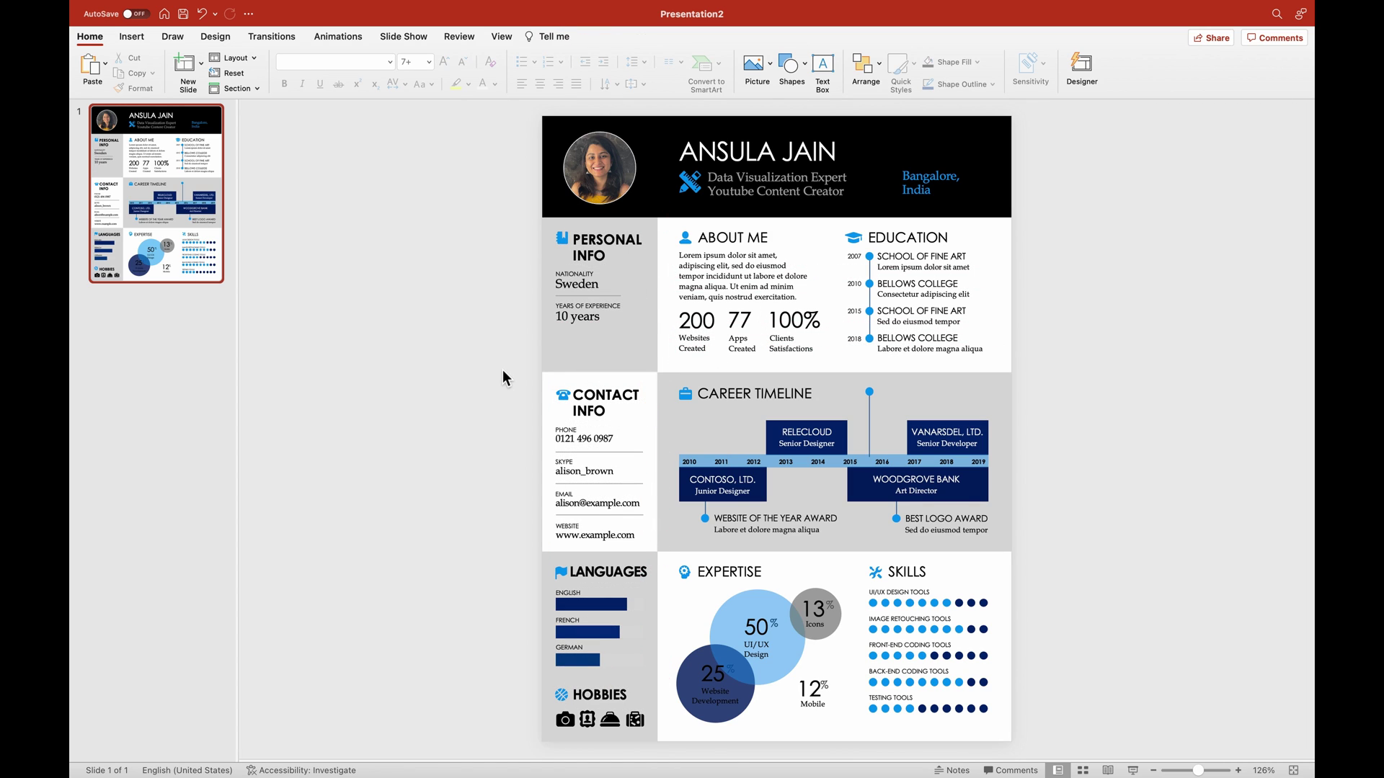
Replace the Skype handle with the LinkedIn username.
left_click(569, 438)
left_click(581, 472)
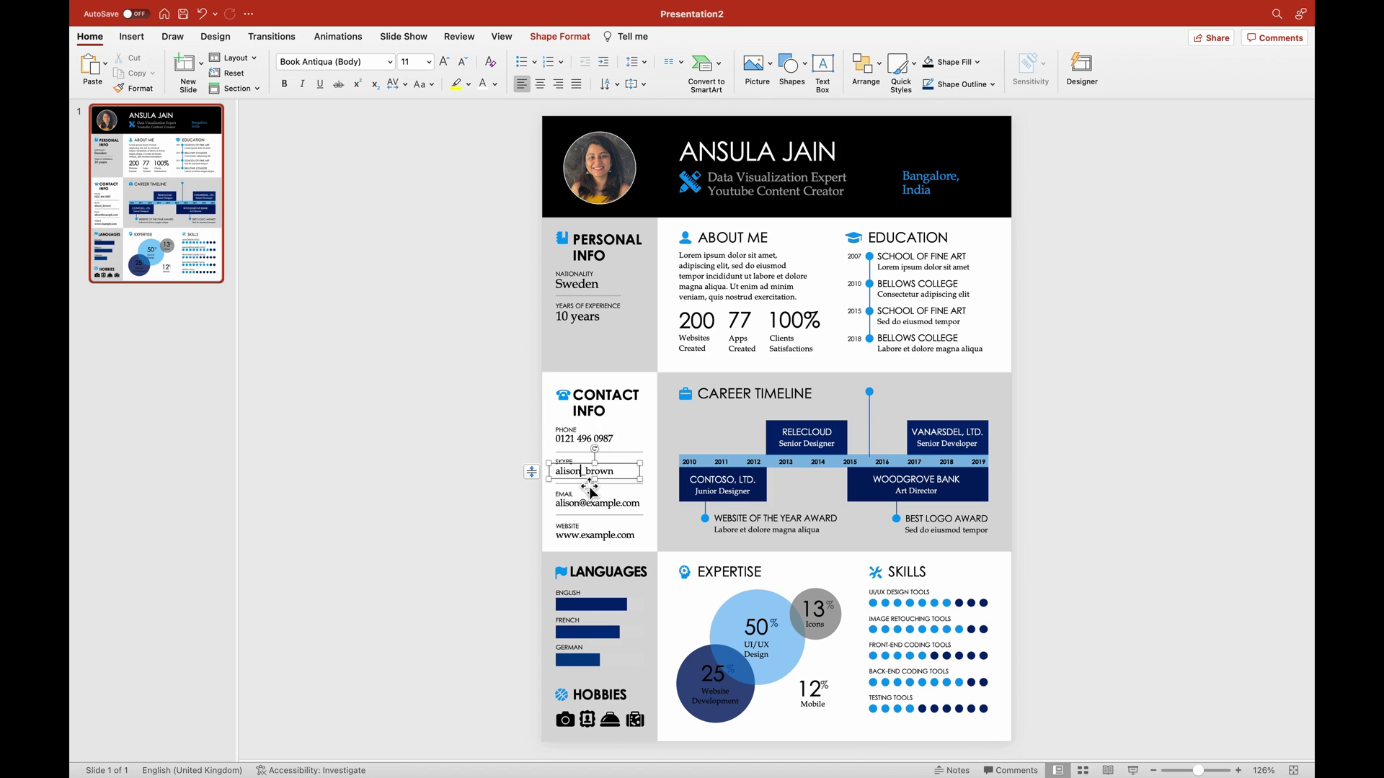
left_click(571, 503)
left_click(571, 462)
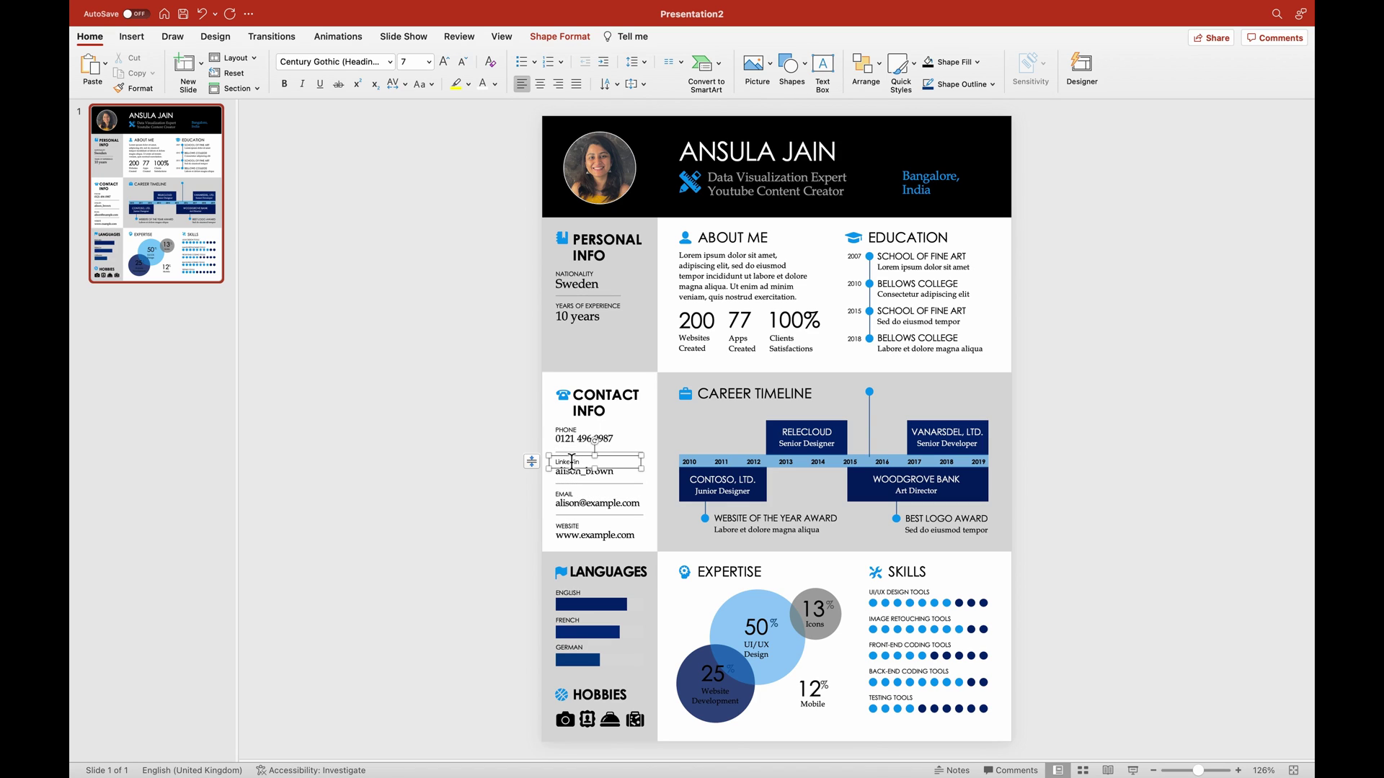
left_click(572, 472)
double_click(571, 472)
type("Ansula")
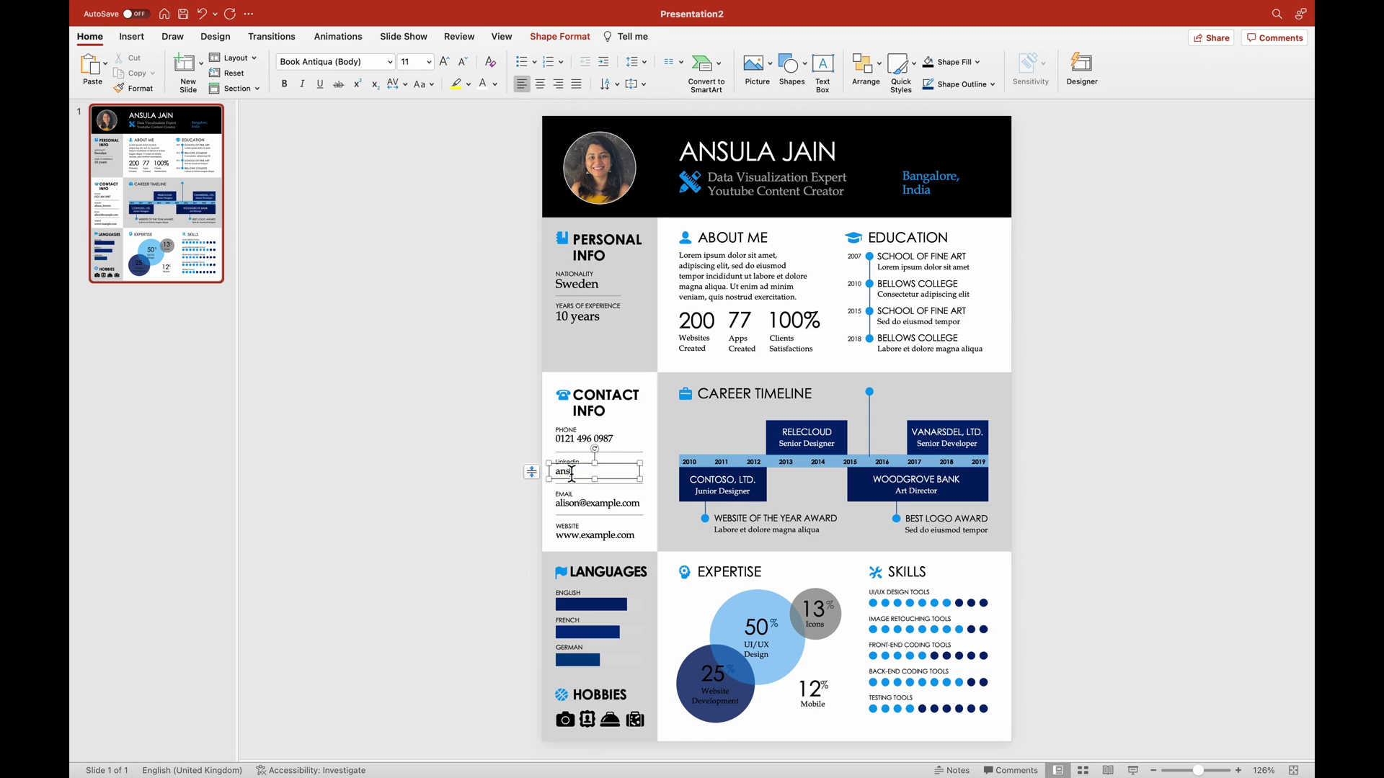
type("jain")
left_click(580, 525)
double_click(580, 525)
type("Youtube Chr")
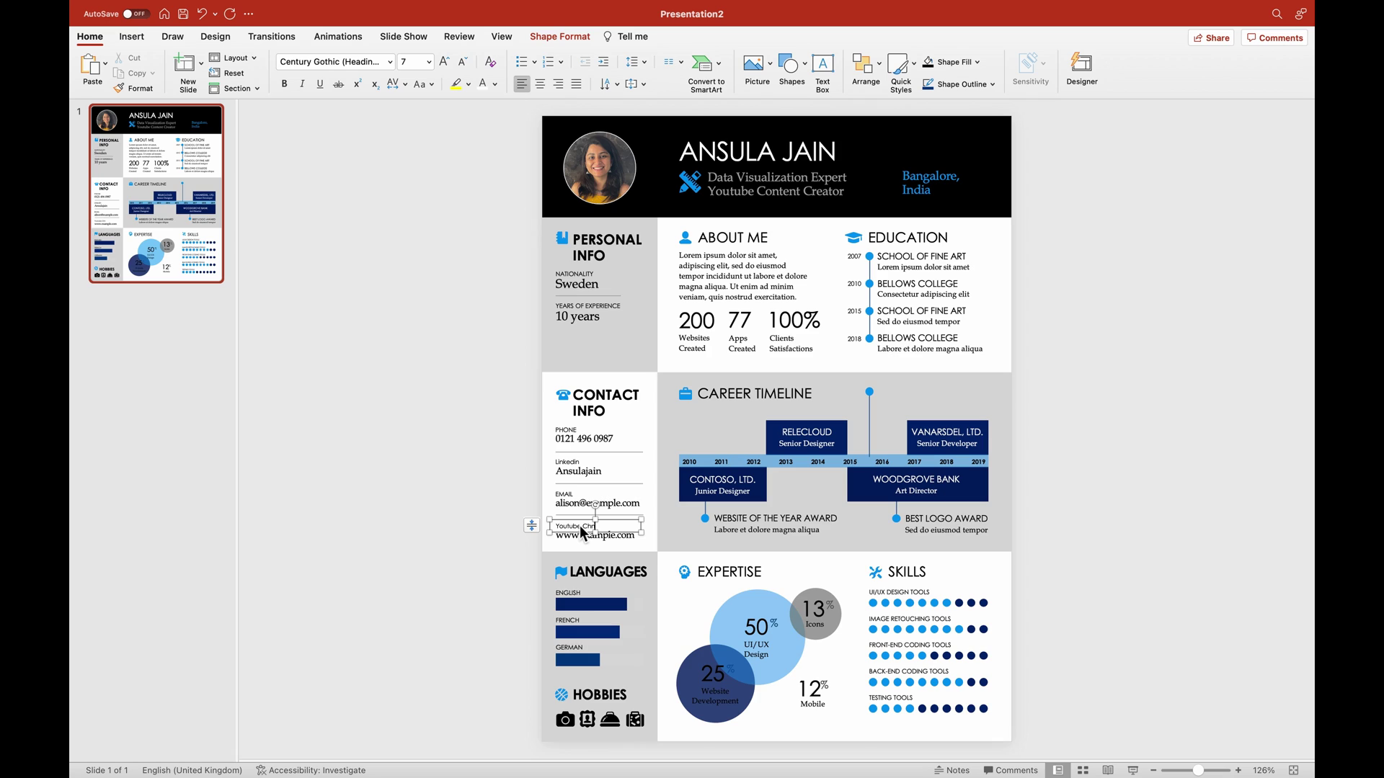
key("super+a")
type("YOUTUBE CHANNEL")
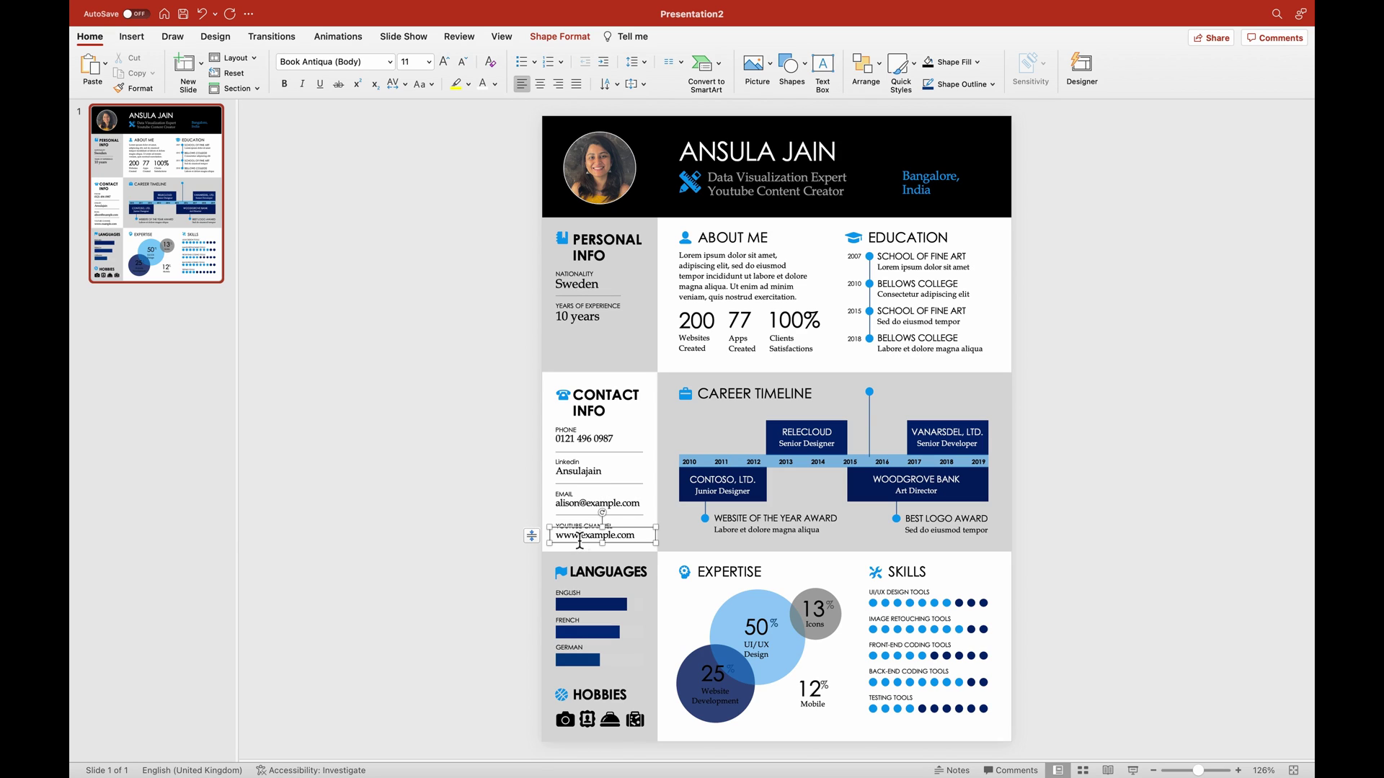
triple_click(579, 539)
type("TechiAnshi")
Shorten the FRENCH level bar in the Languages section.
left_click(460, 584)
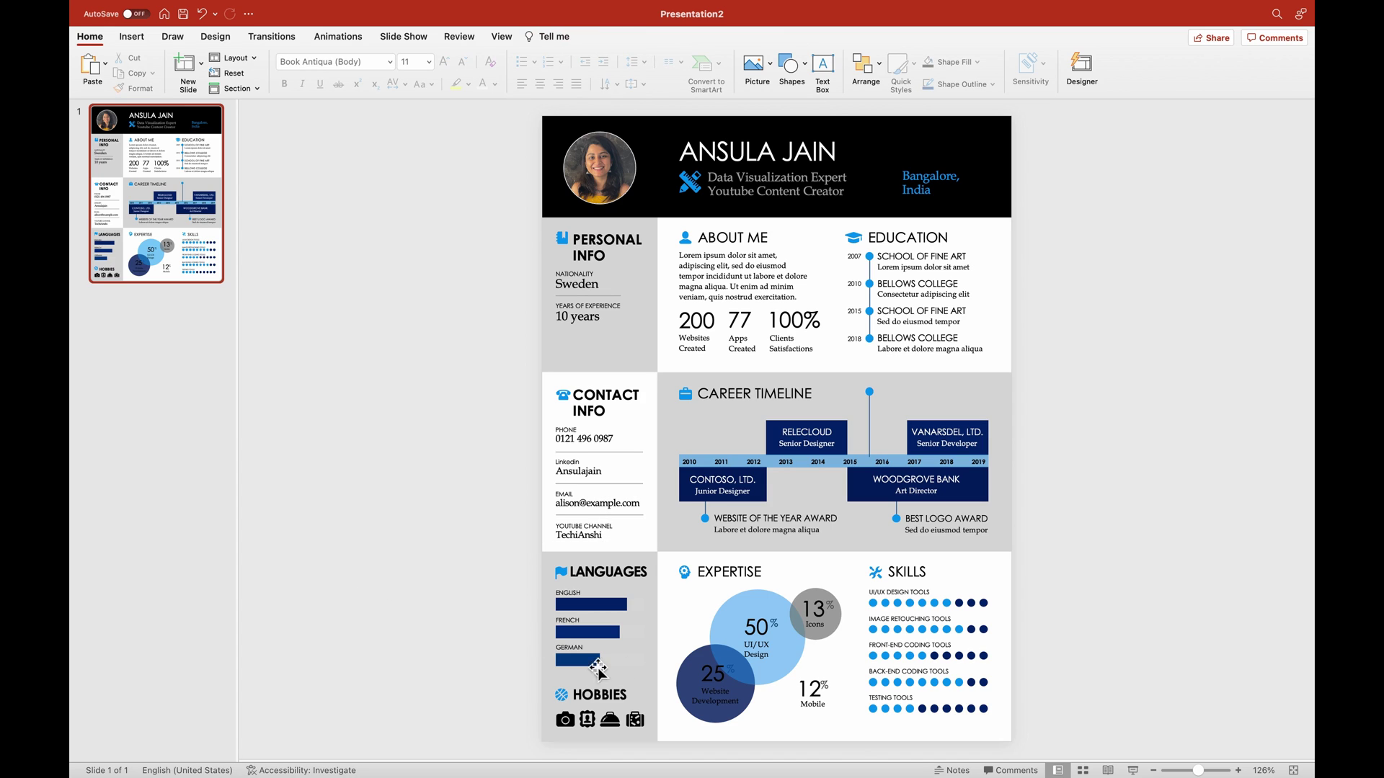
left_click(568, 620)
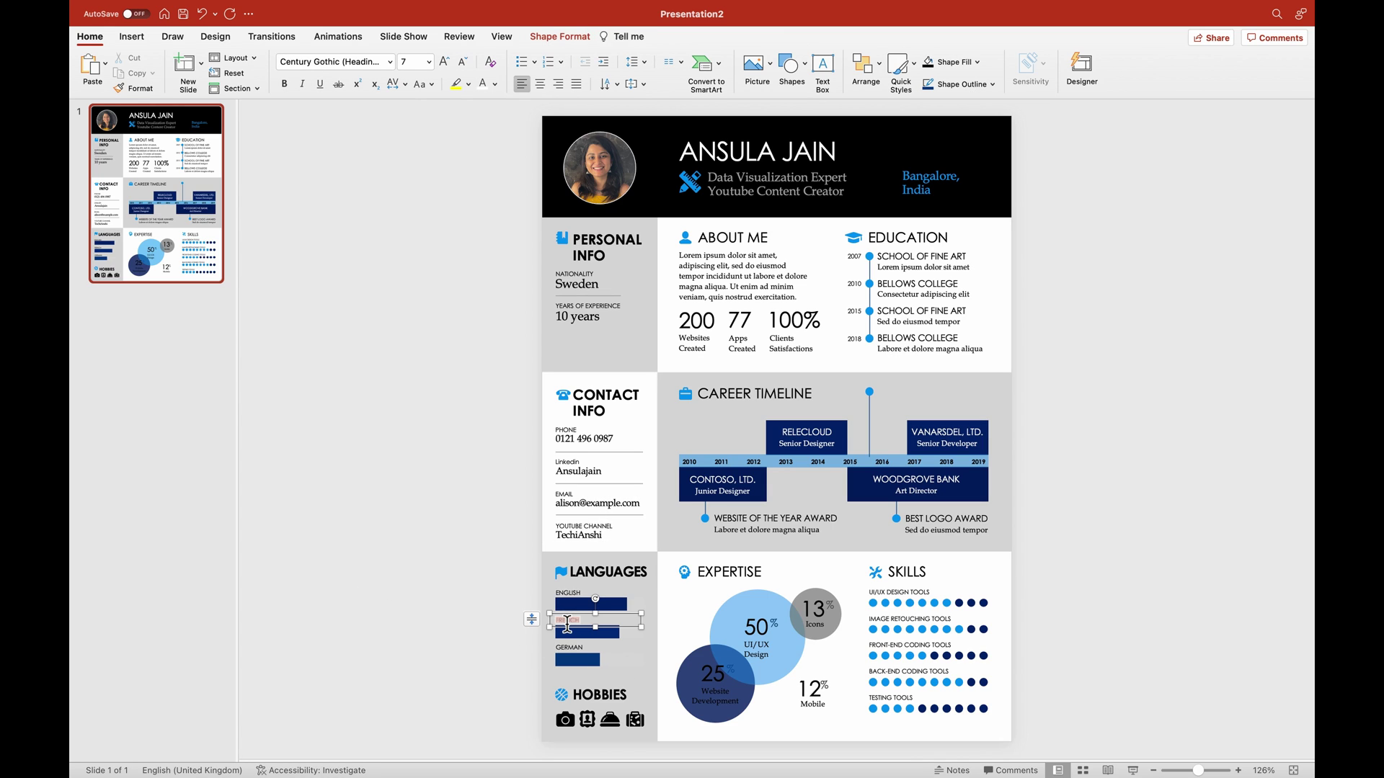
left_click(602, 632)
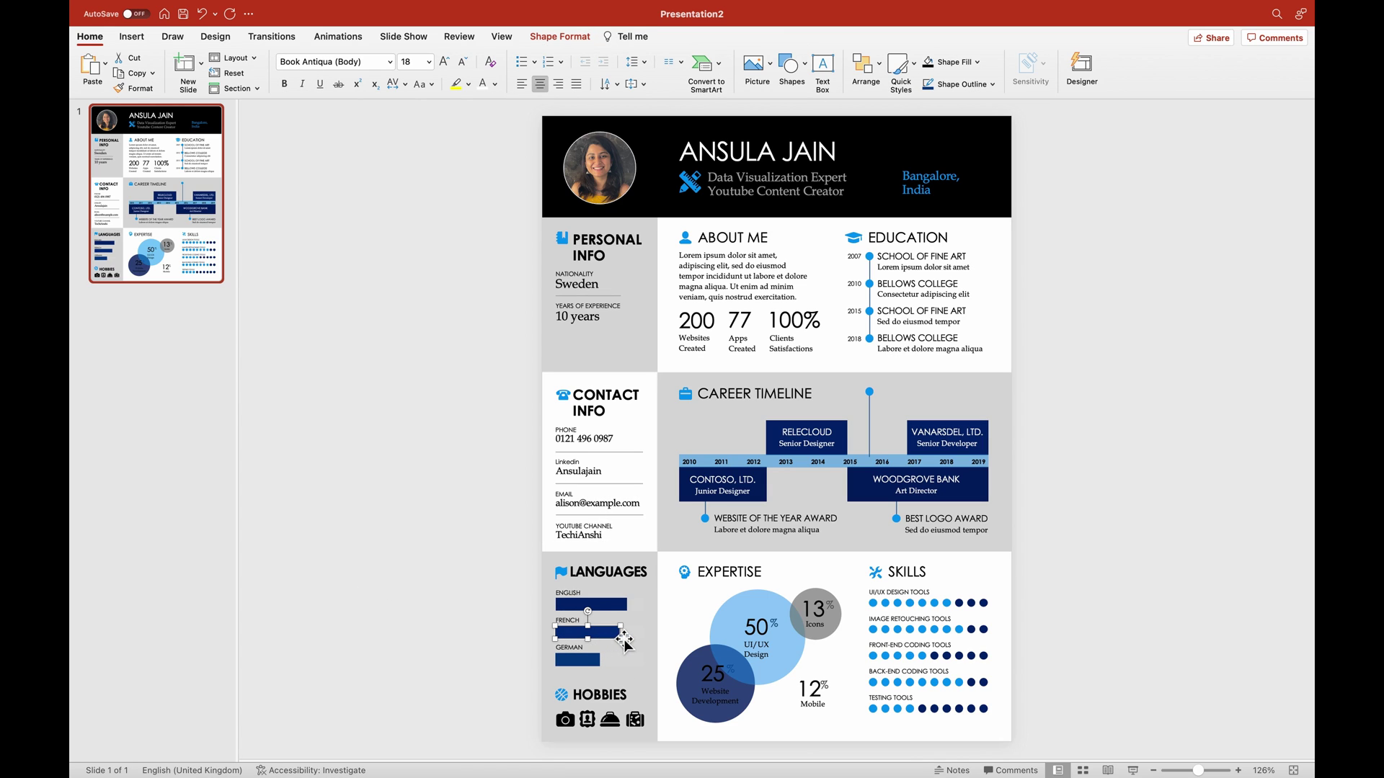
left_click_drag(619, 637, 609, 643)
Zoom the slide to 210% and select the hobby icons.
left_click_drag(1198, 770, 1209, 773)
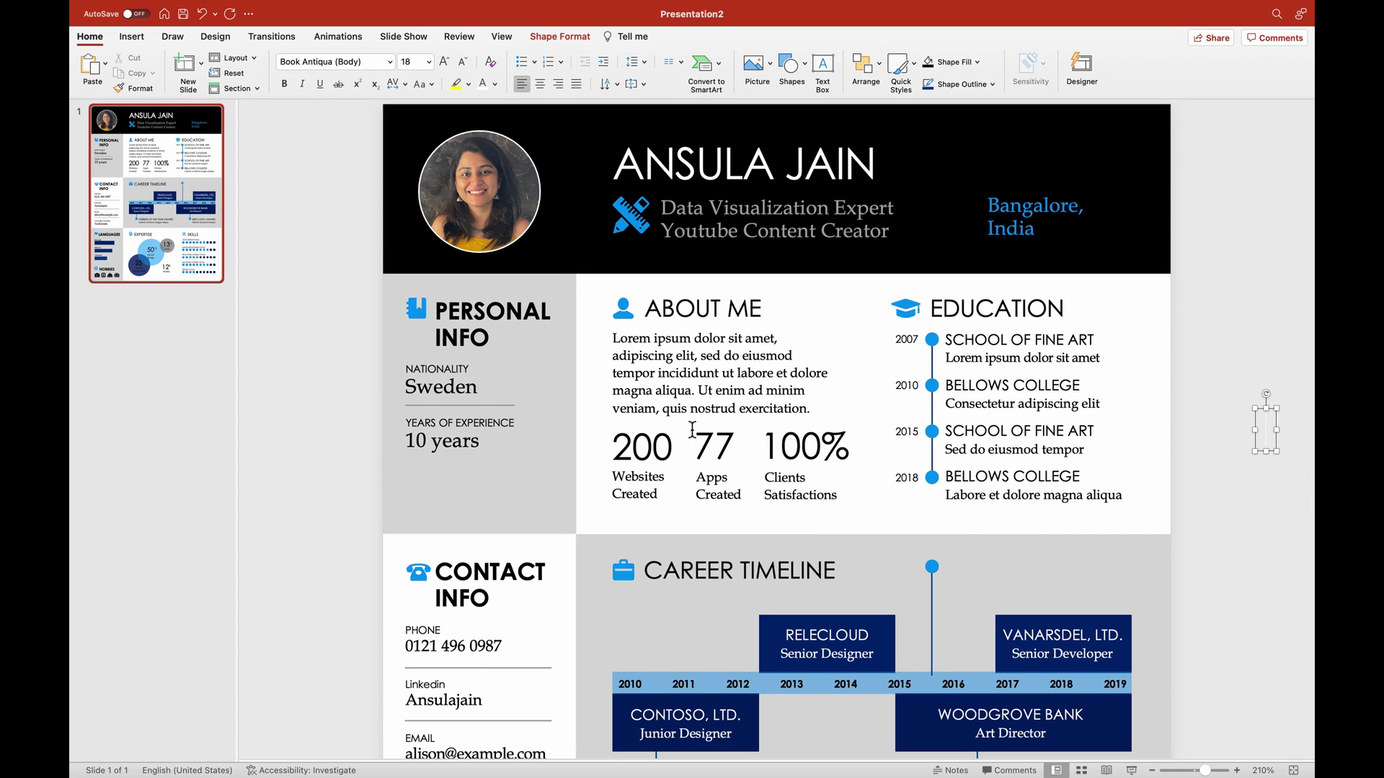
scroll(492, 486, "down", 10)
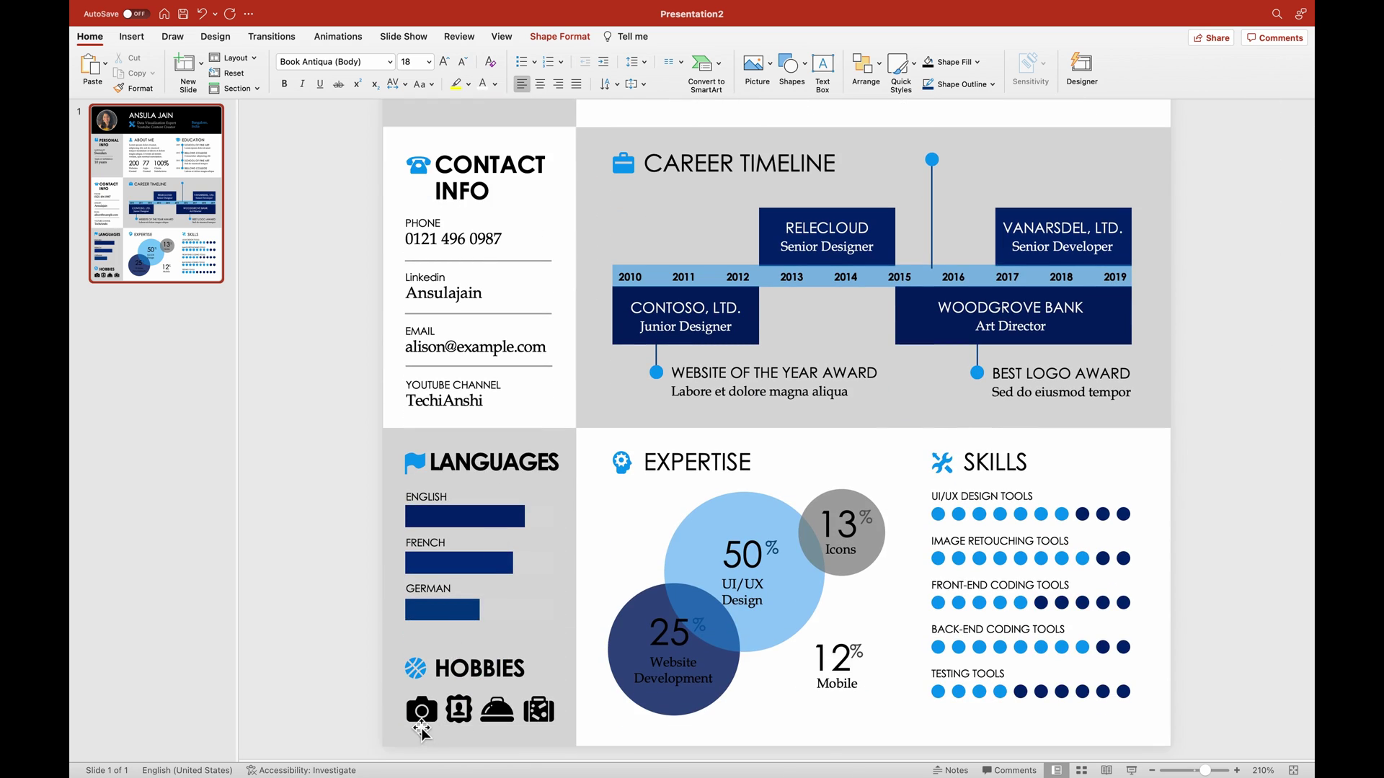
left_click_drag(338, 686, 382, 732)
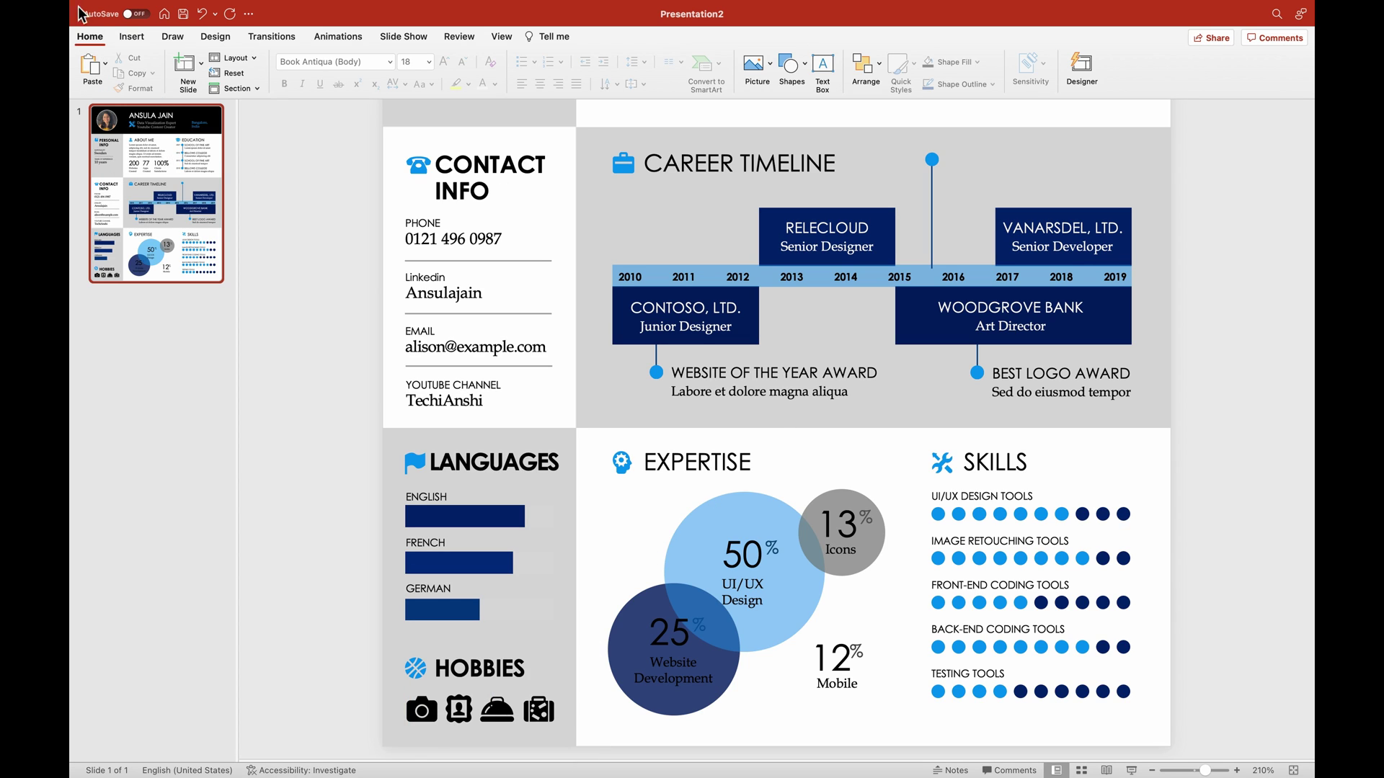
Insert a quarter-note stock icon from a 'singing' search and size it into the Hobbies row.
left_click(132, 37)
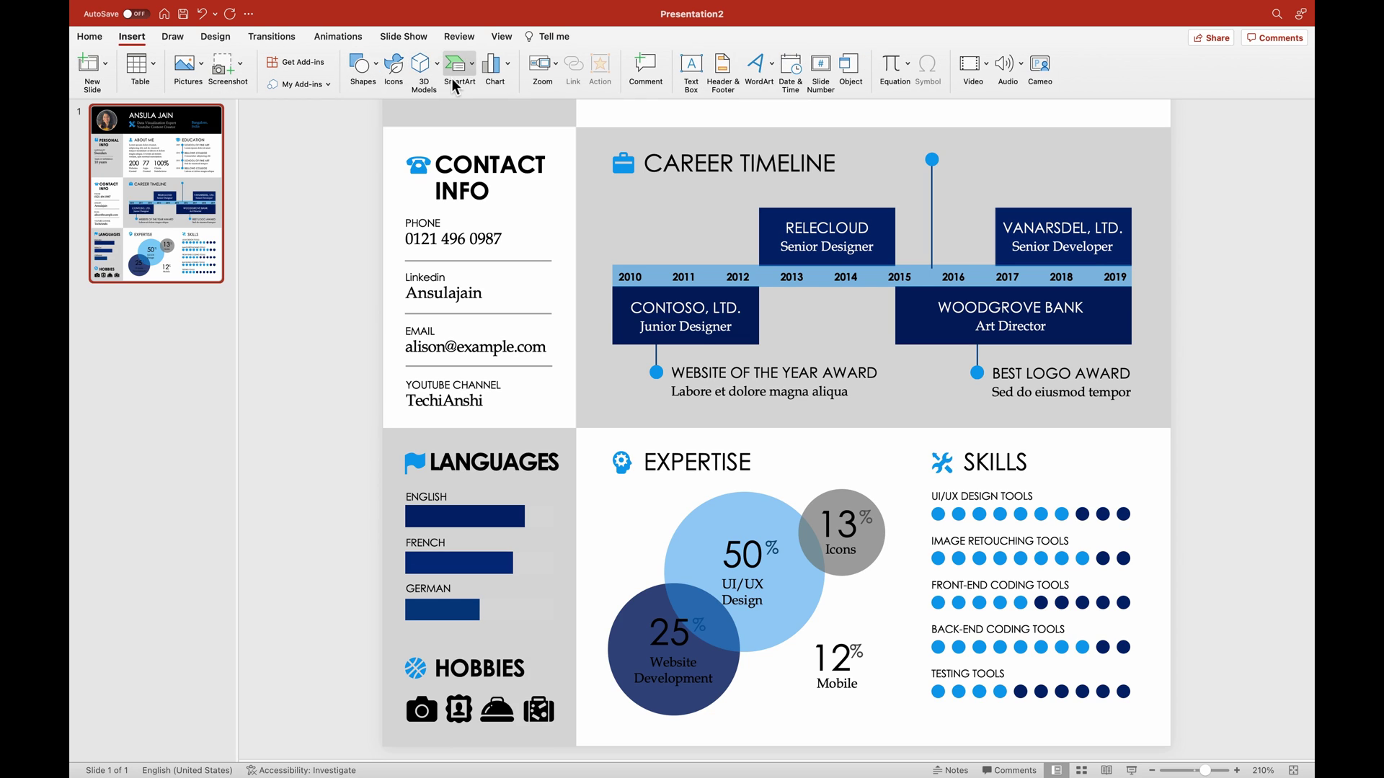
left_click(393, 81)
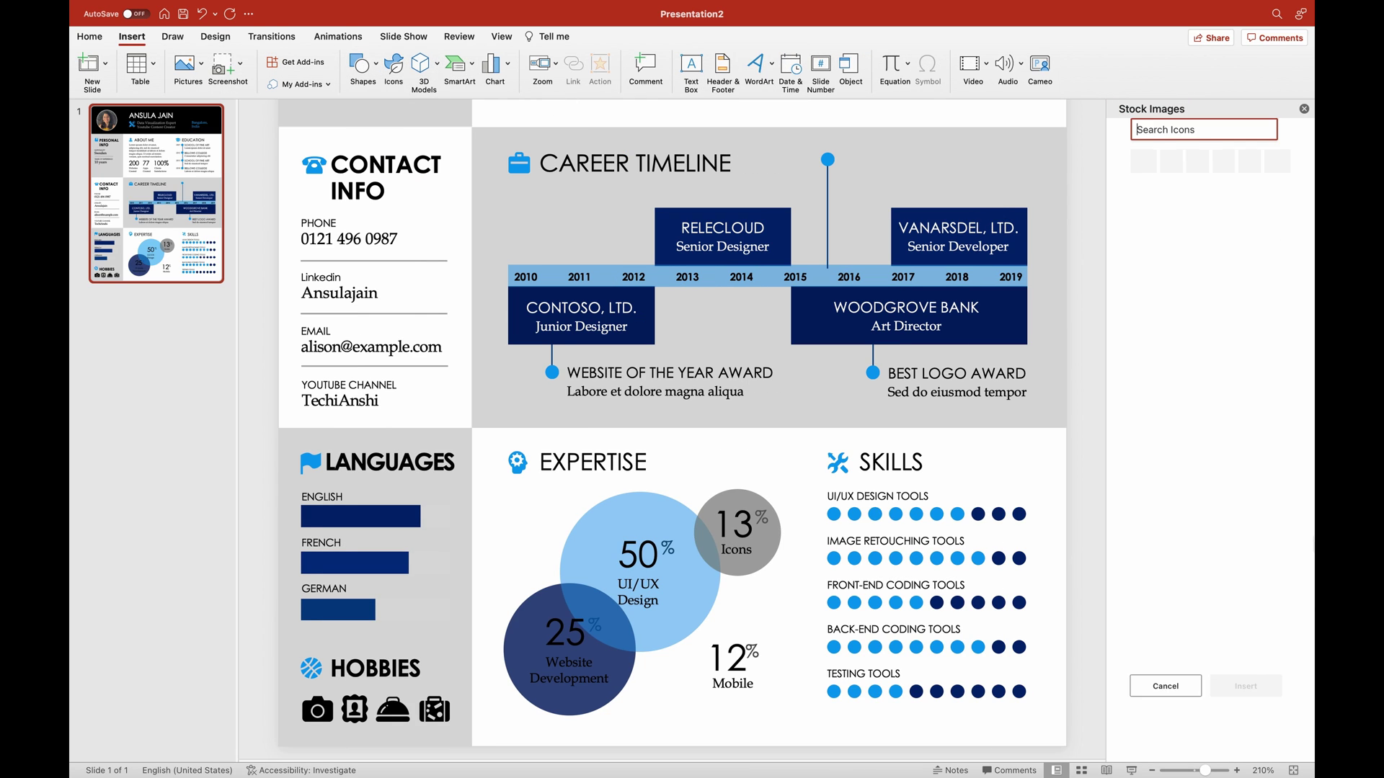
type("singing")
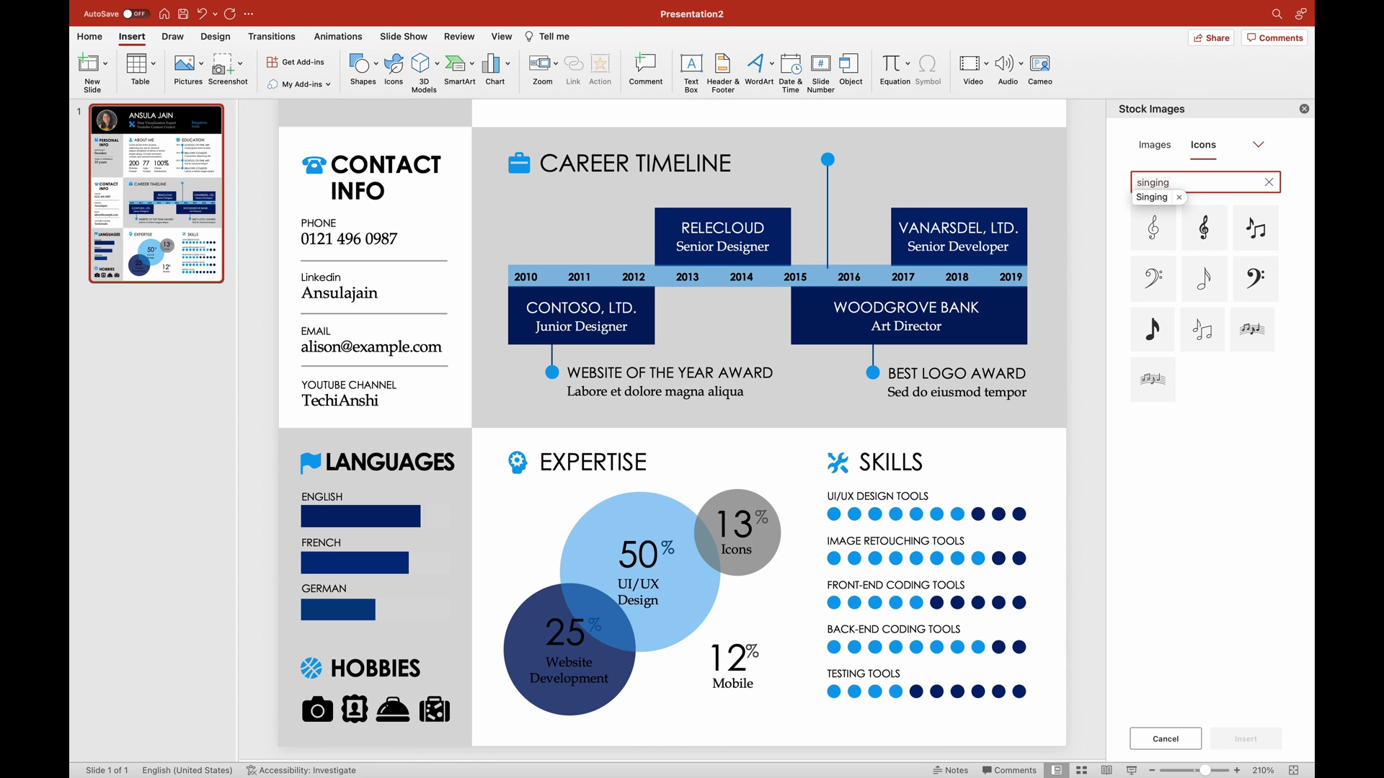
key("Return")
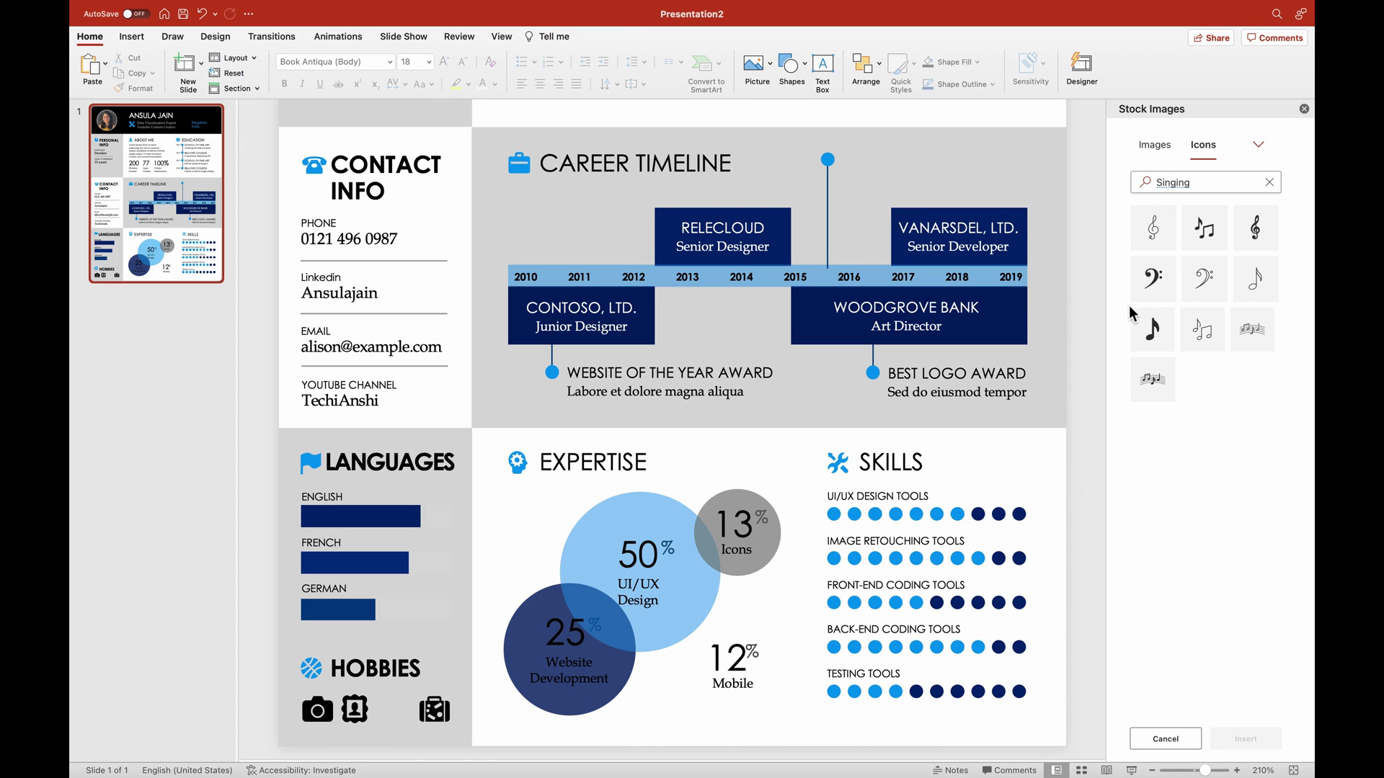
left_click(1152, 333)
left_click(1249, 742)
left_click_drag(673, 209, 392, 741)
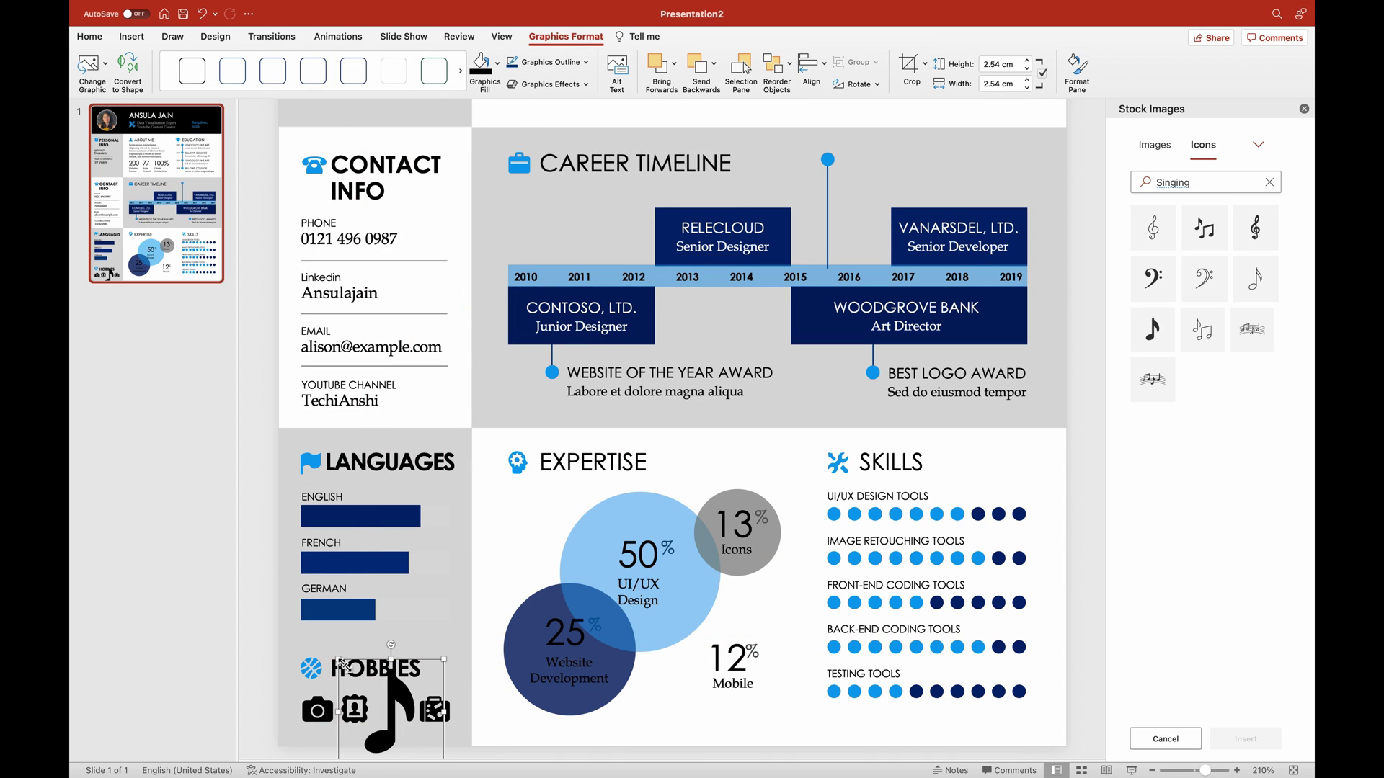
left_click_drag(339, 661, 391, 689)
left_click(268, 699)
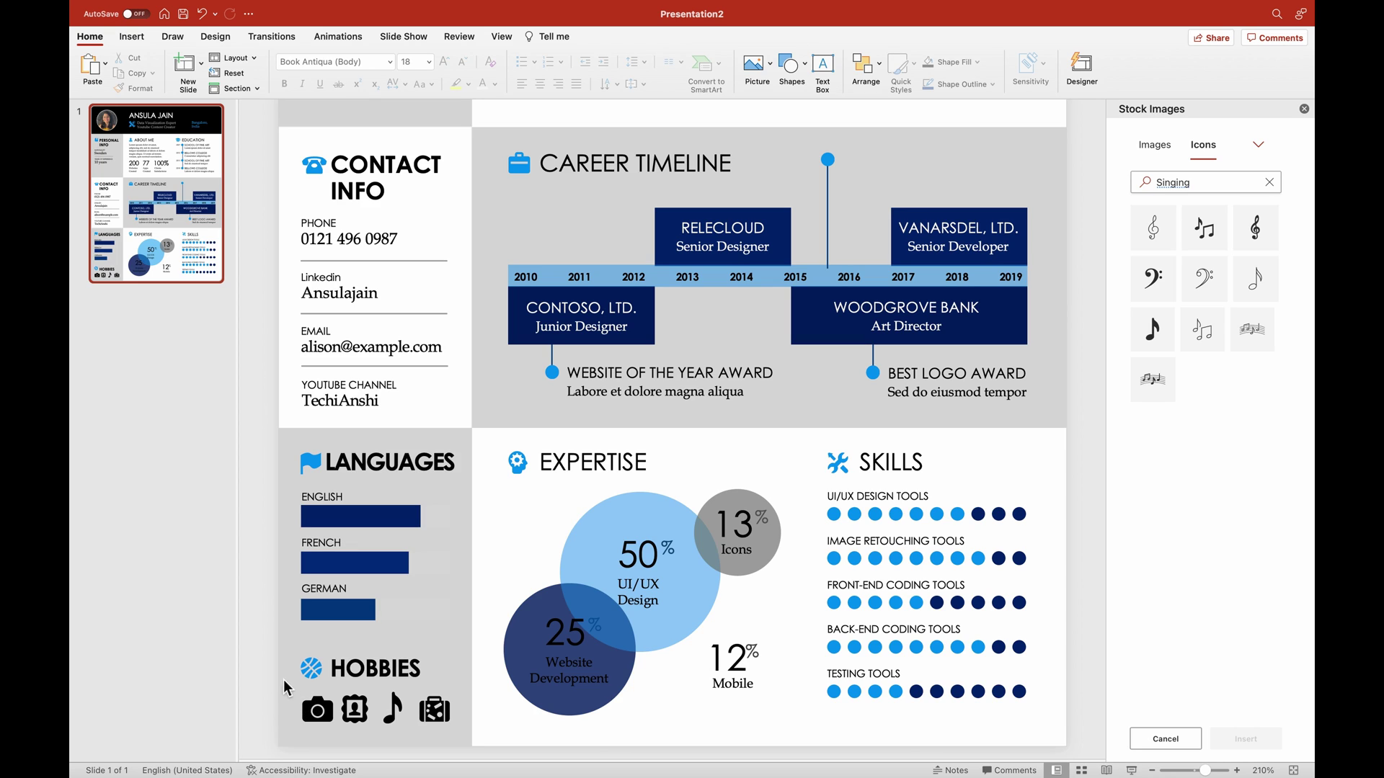
Search stock icons for 'puzzl', then close the pane without inserting anything.
left_click(1269, 182)
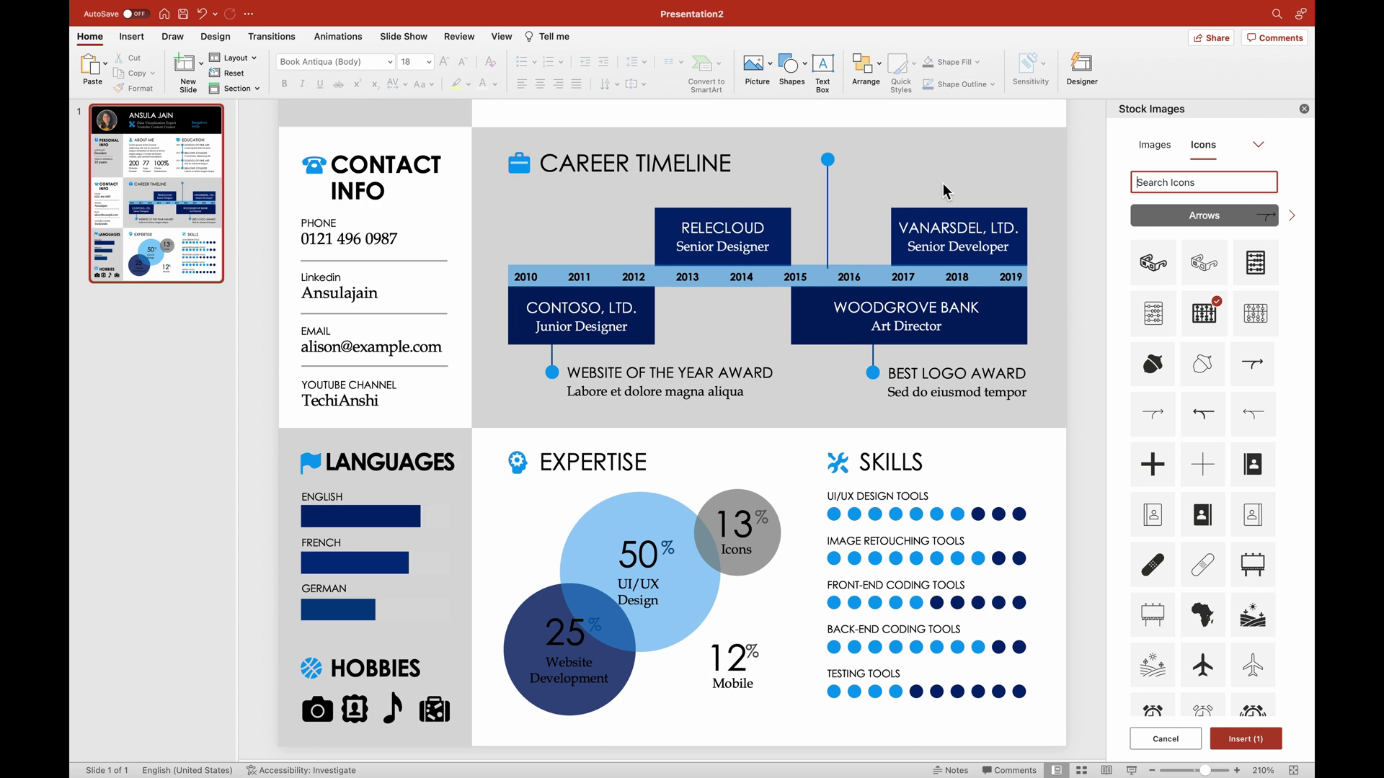
type("puzzles")
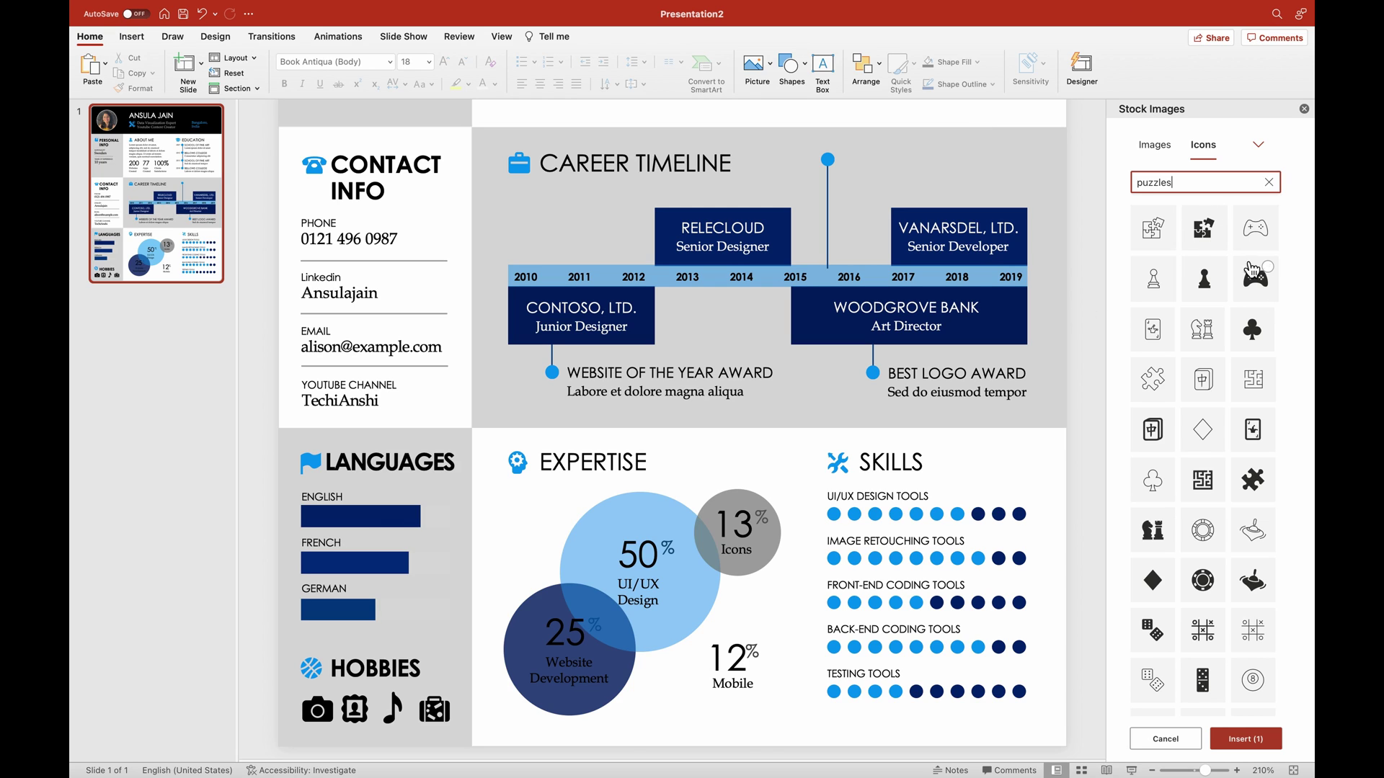
left_click(1303, 108)
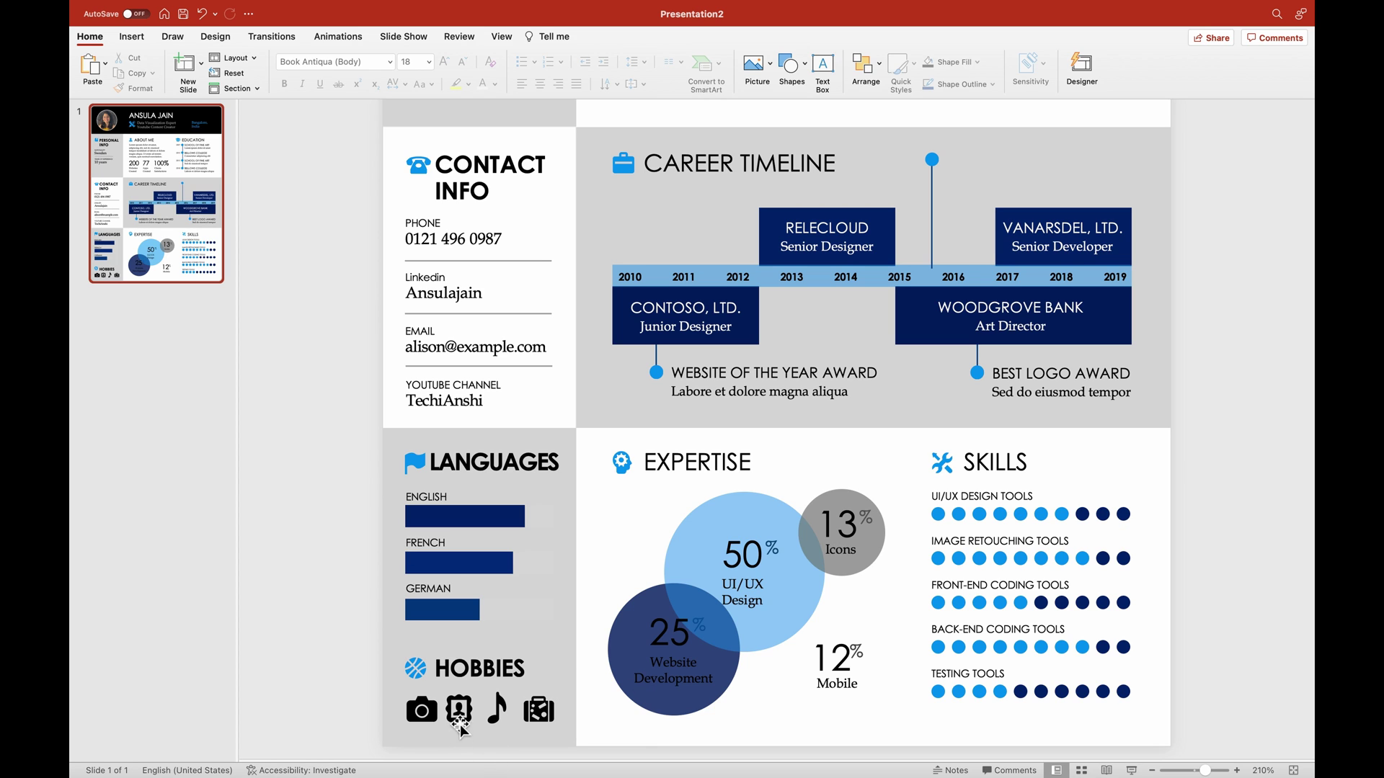
left_click(460, 723)
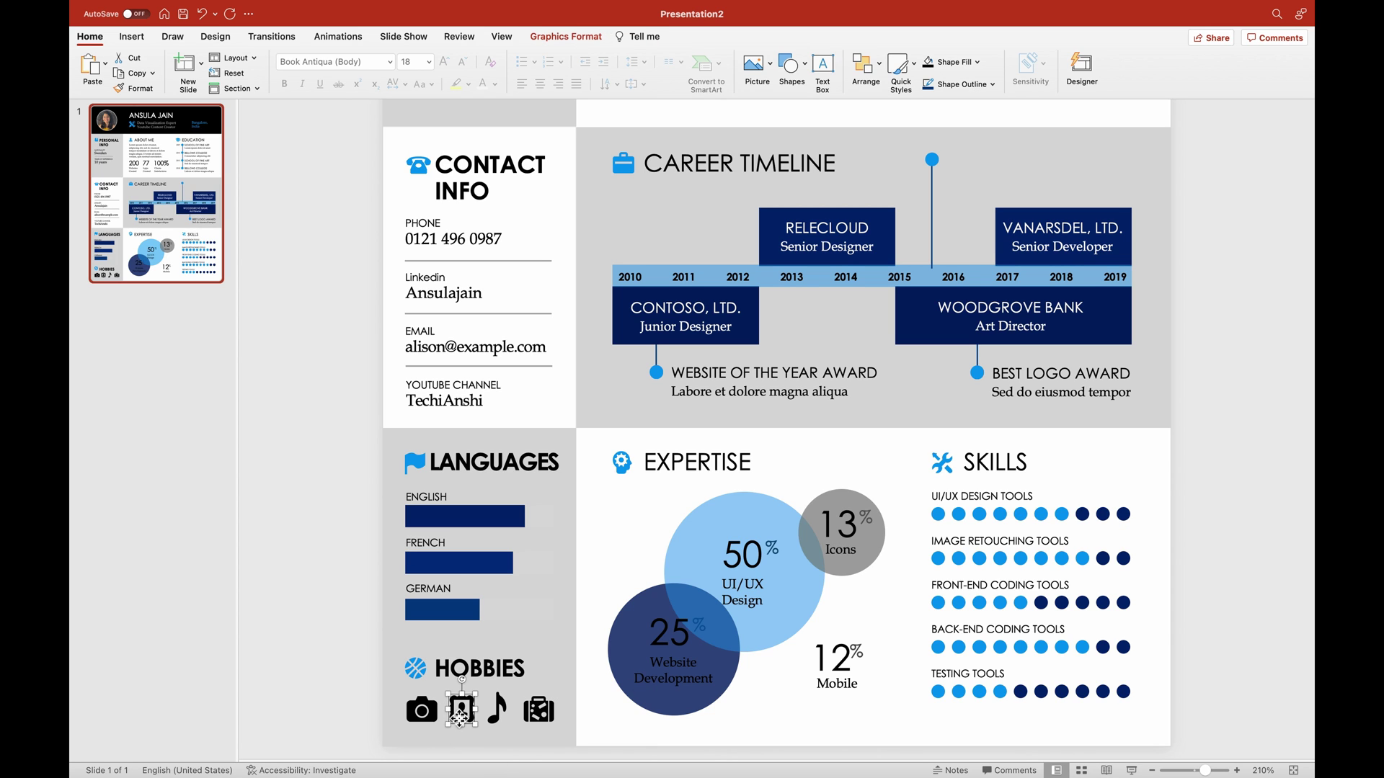
left_click(344, 693)
scroll(370, 681, "up", 6)
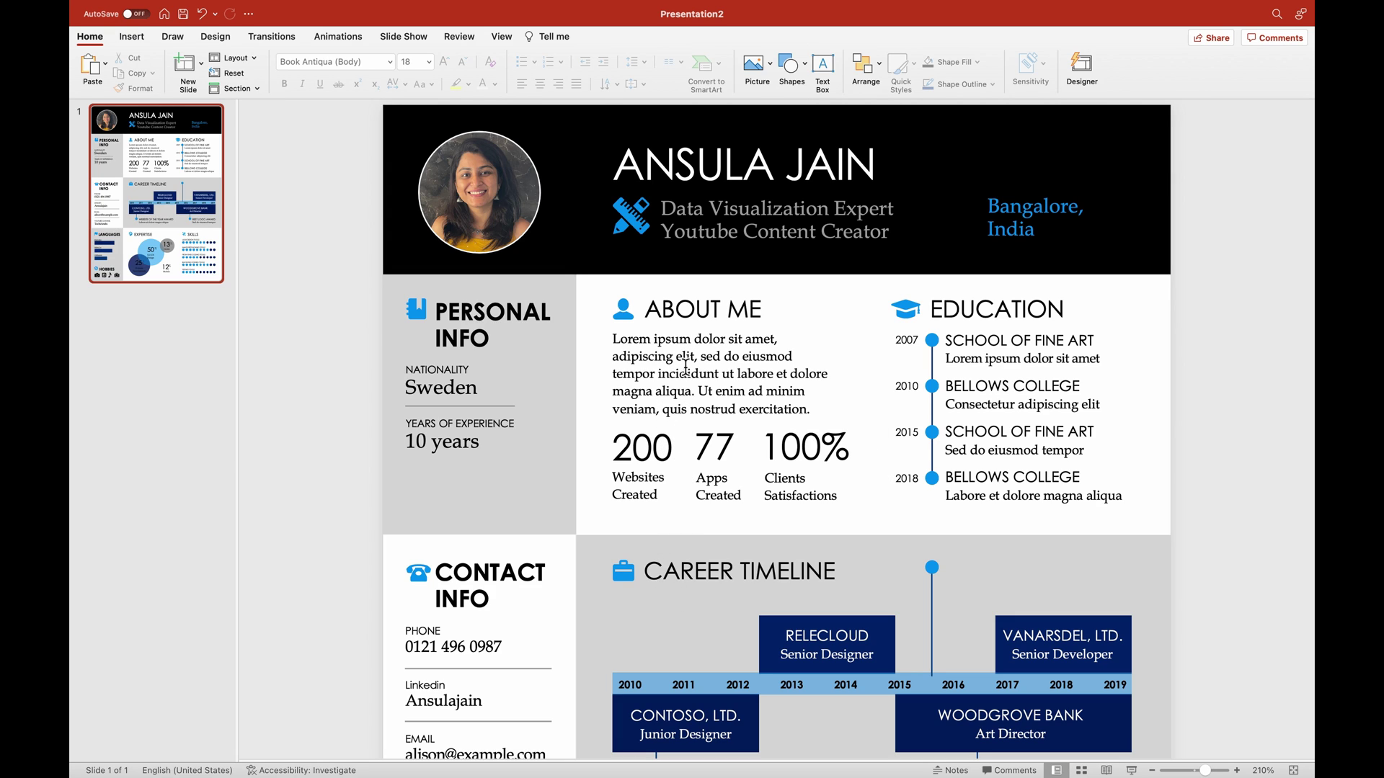
Select the About Me paragraph text.
left_click(685, 367)
triple_click(686, 367)
left_click(684, 365)
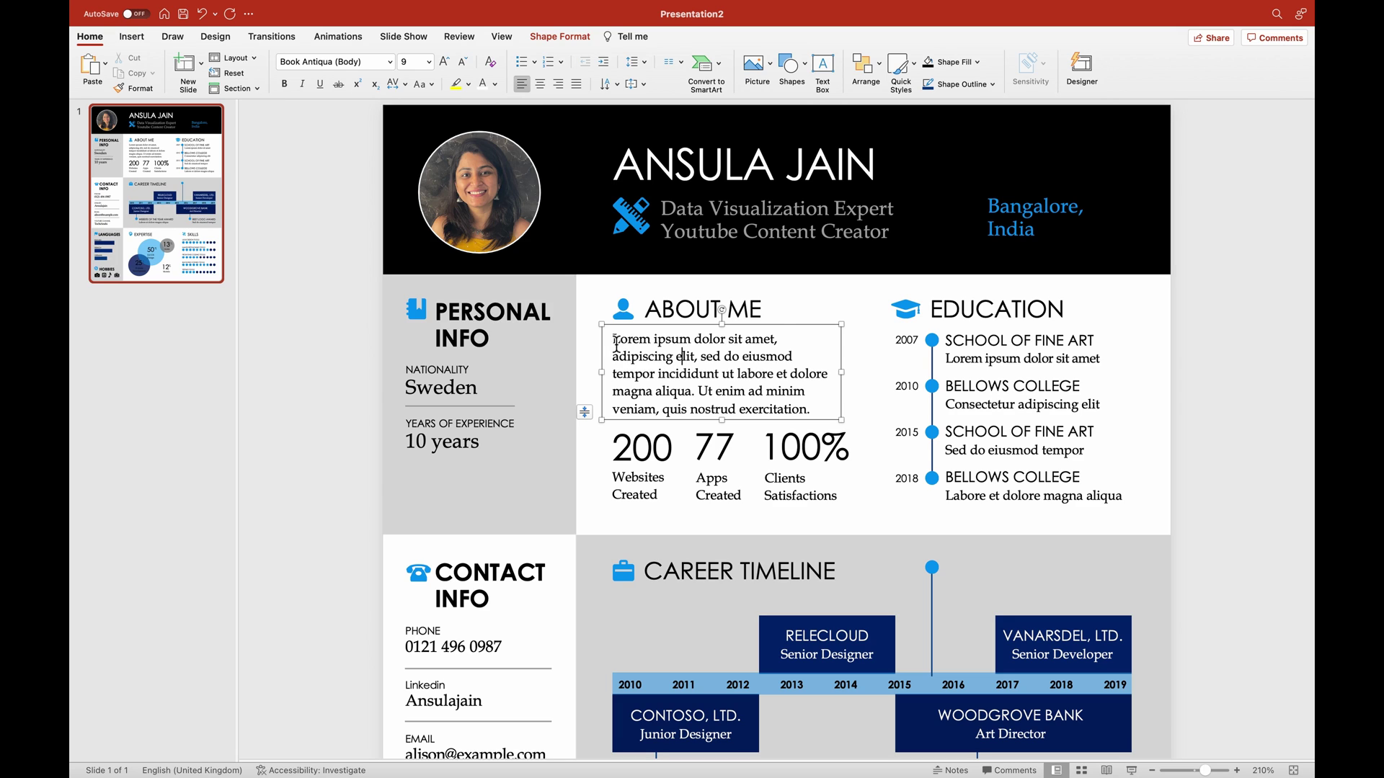
left_click_drag(616, 339, 825, 417)
Change 'Websites Created' to 'Dashboards Created' and widen the label to fit.
left_click(632, 449)
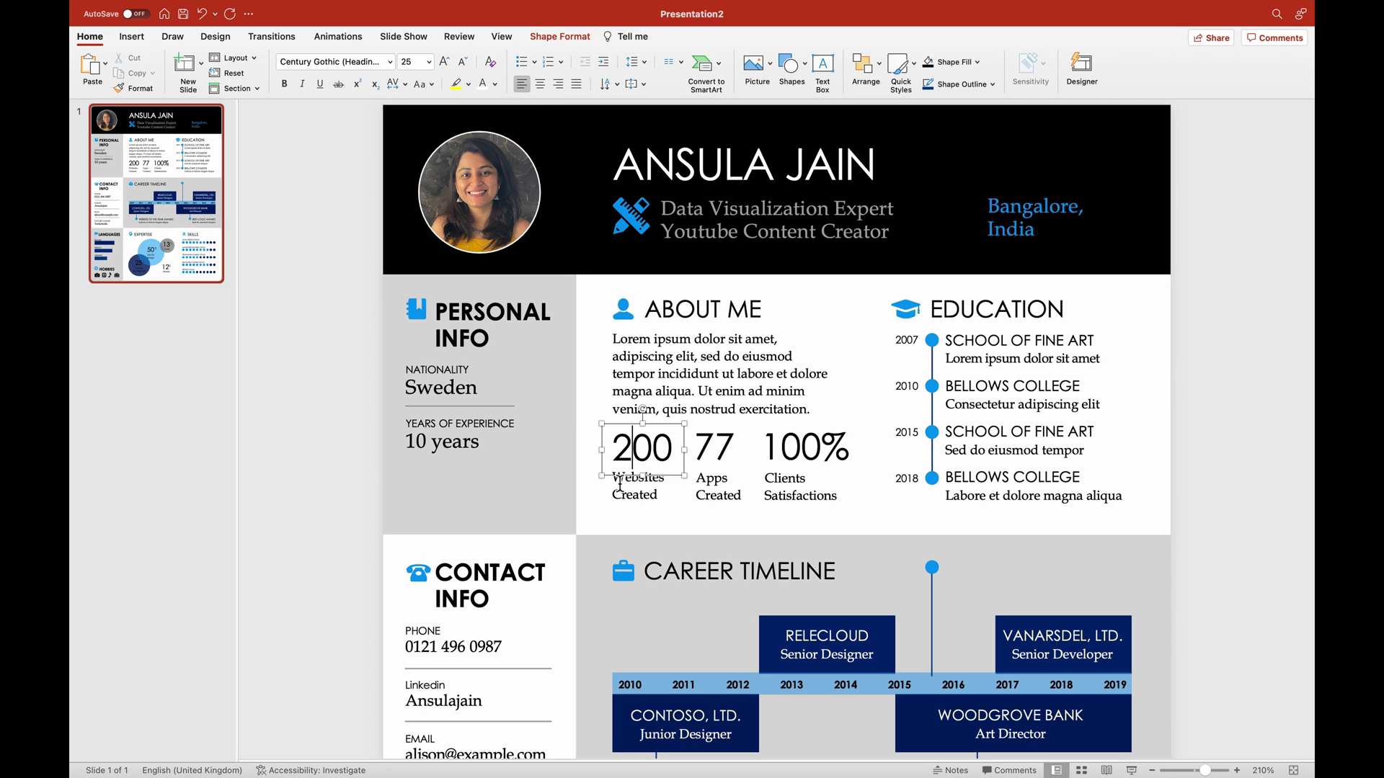
left_click(620, 484)
double_click(622, 482)
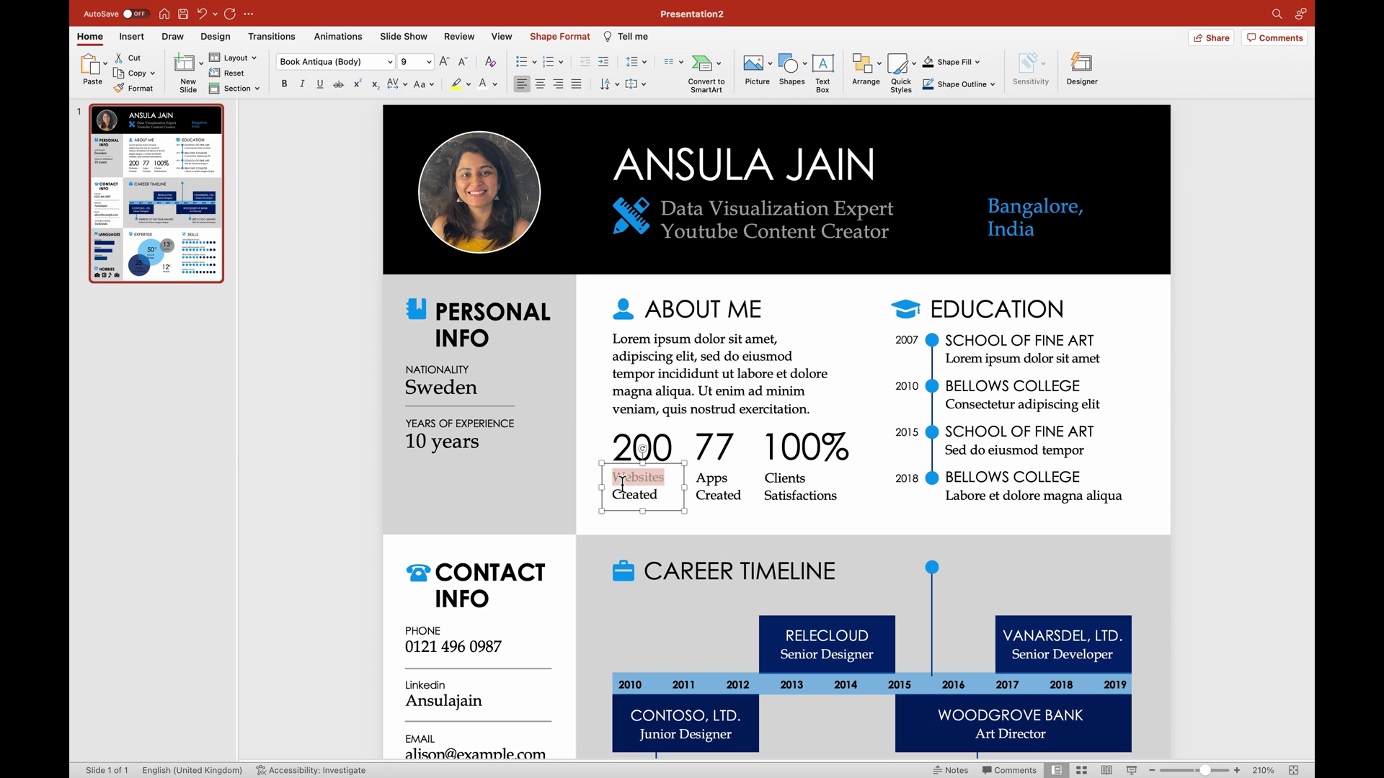
type("Dashboards")
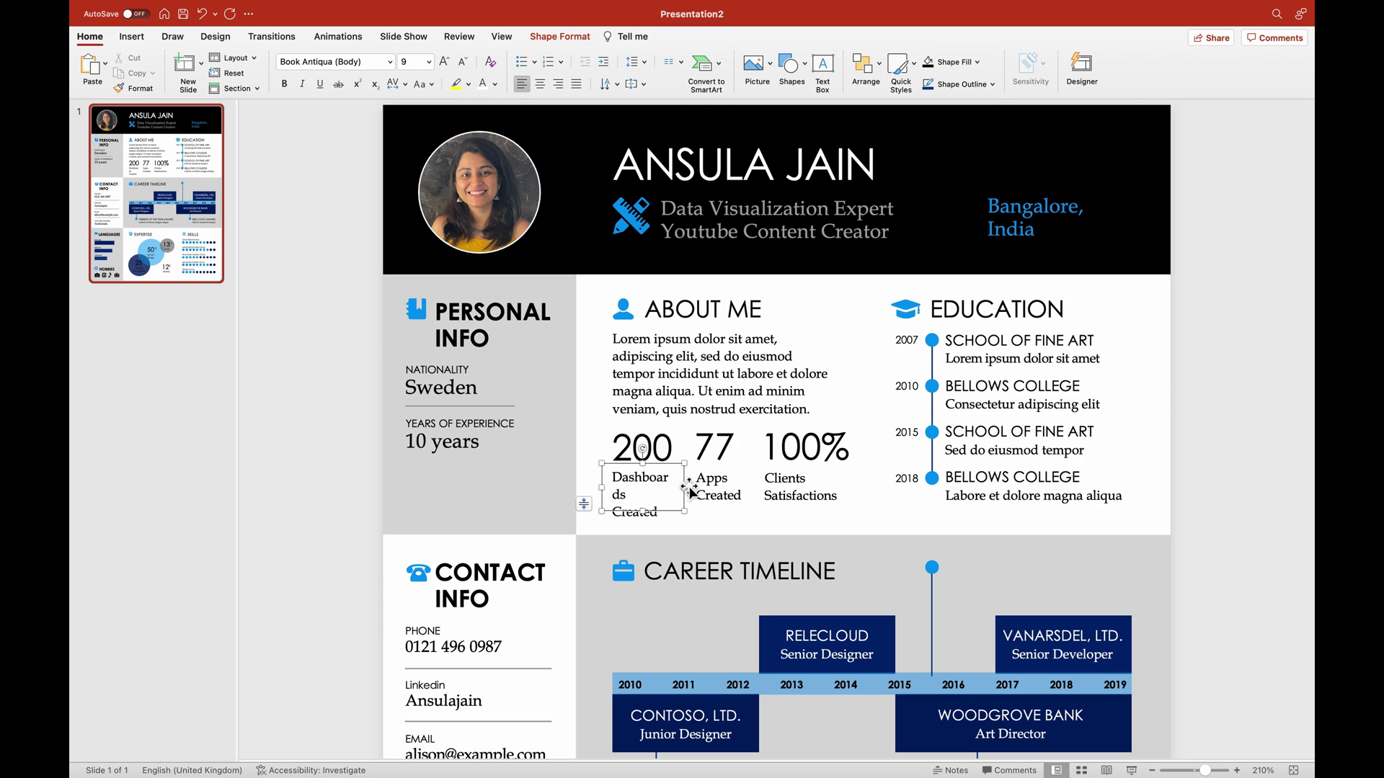
left_click_drag(684, 487, 742, 501)
Relabel 'Apps Created' as 'Awards won' and widen it onto one line.
left_click(725, 481)
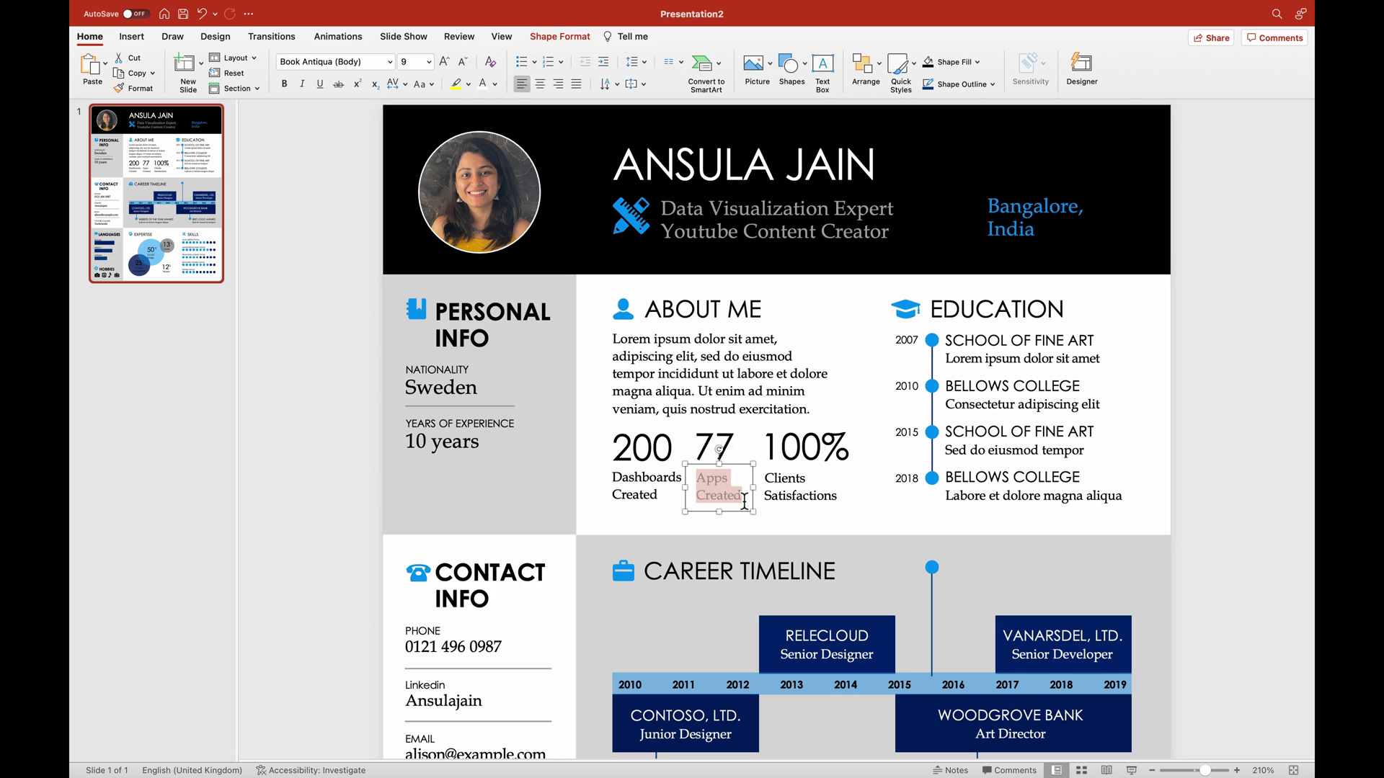
type("Awards won")
left_click_drag(757, 494, 761, 495)
left_click(1208, 520)
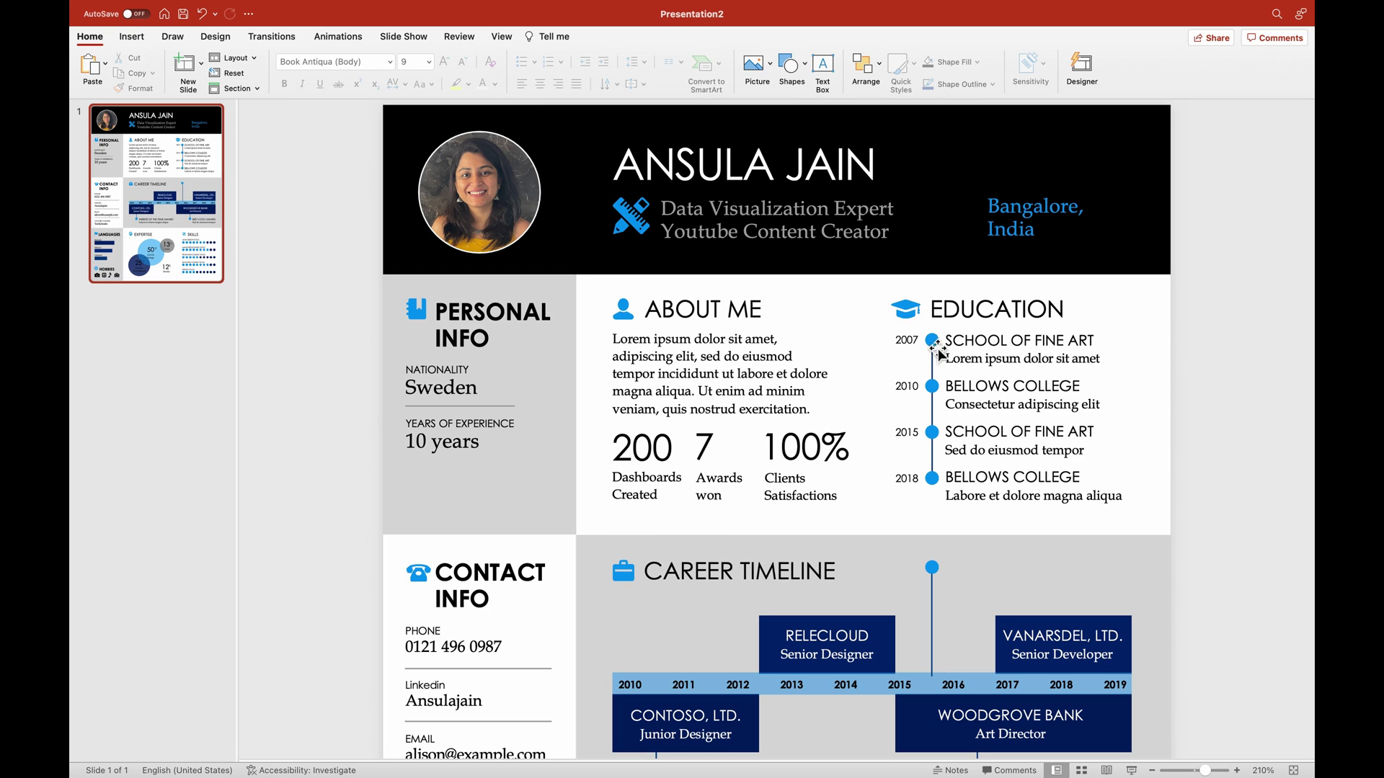
Rename the first two Education headings to 10th and 12th.
triple_click(987, 341)
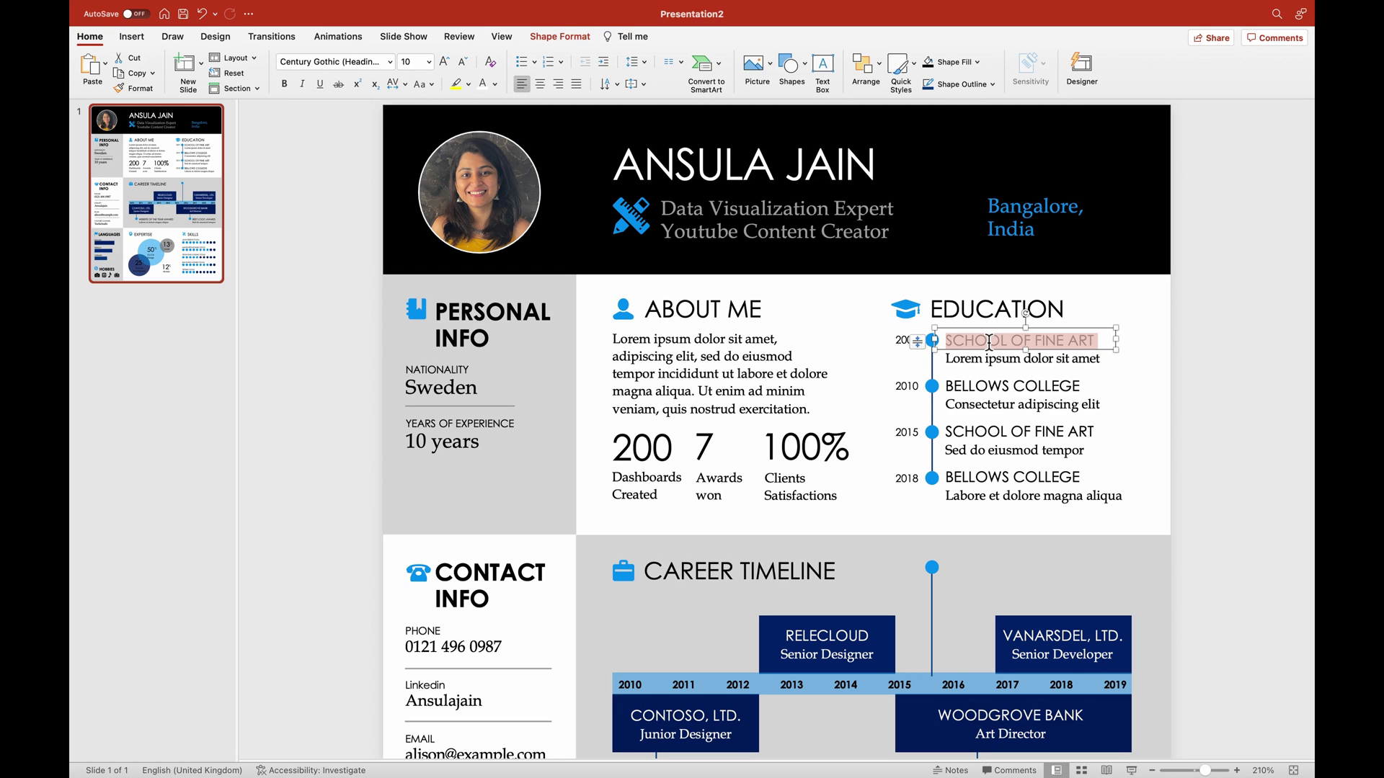
type("10")
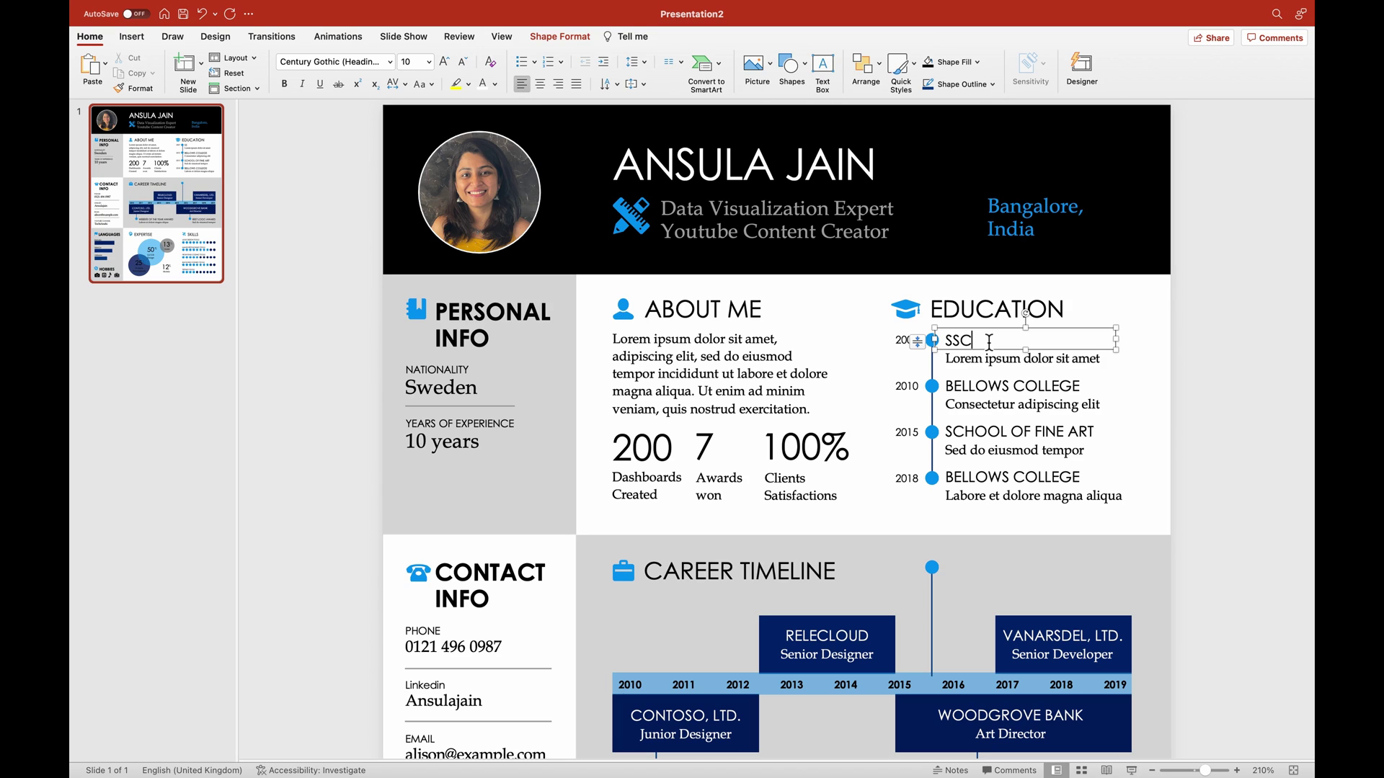
triple_click(1004, 390)
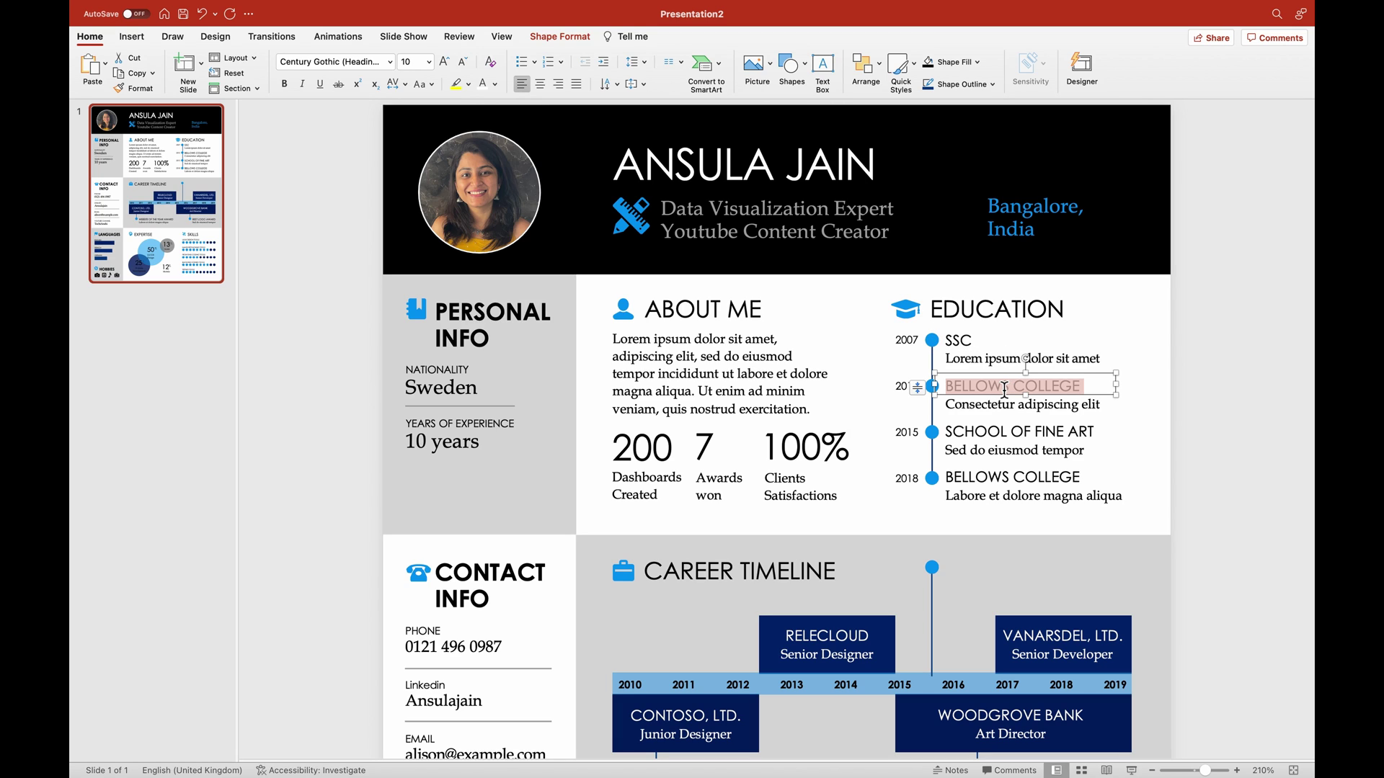
type("HS")
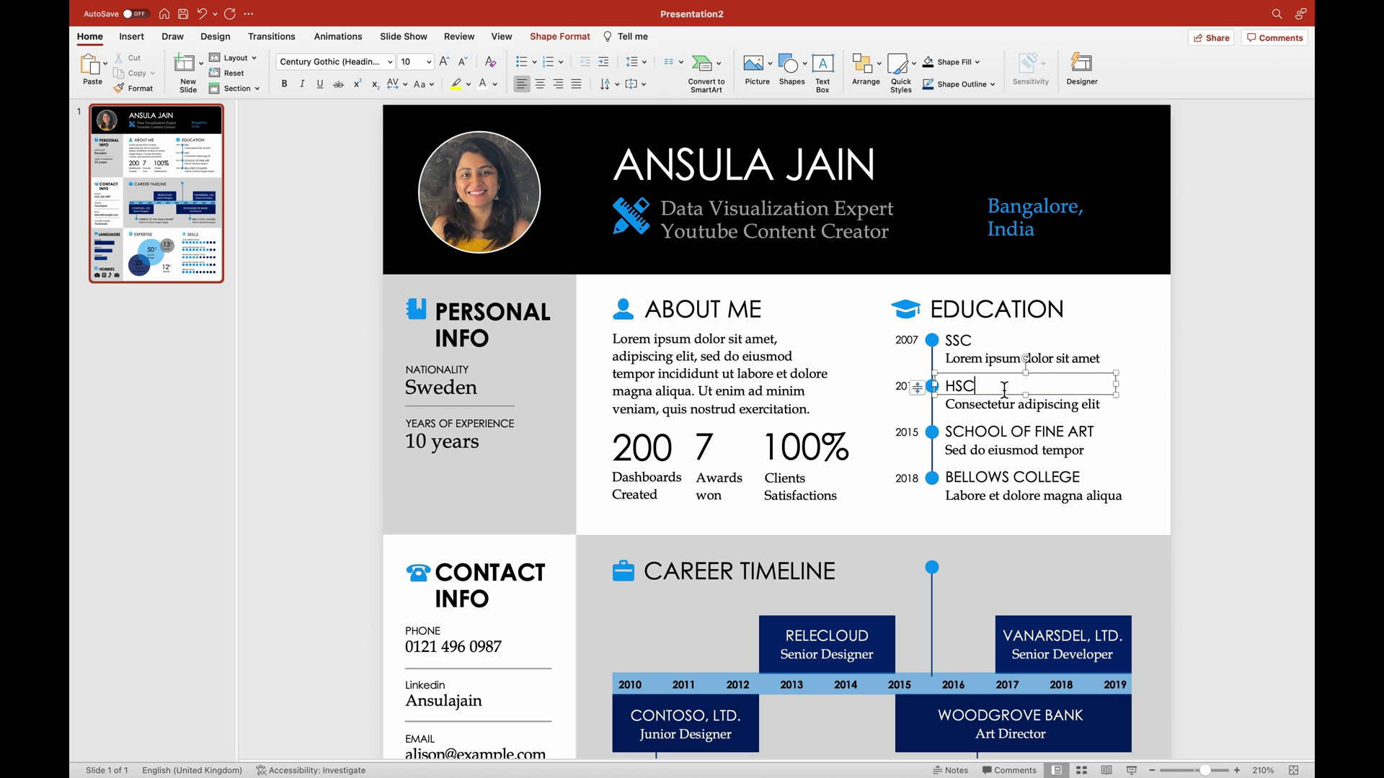
type("C")
triple_click(1004, 388)
type("12th")
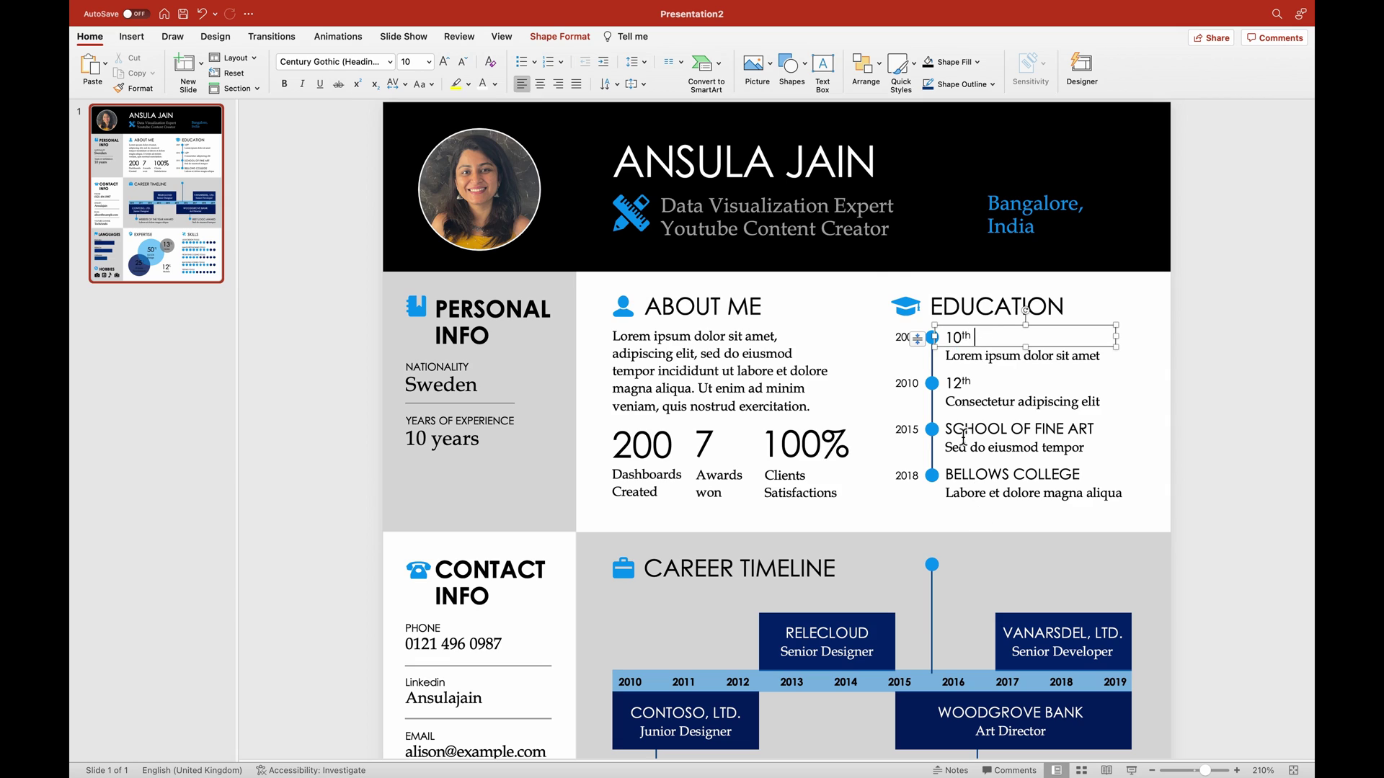
Rename the third Education heading to Graduation.
left_click(966, 428)
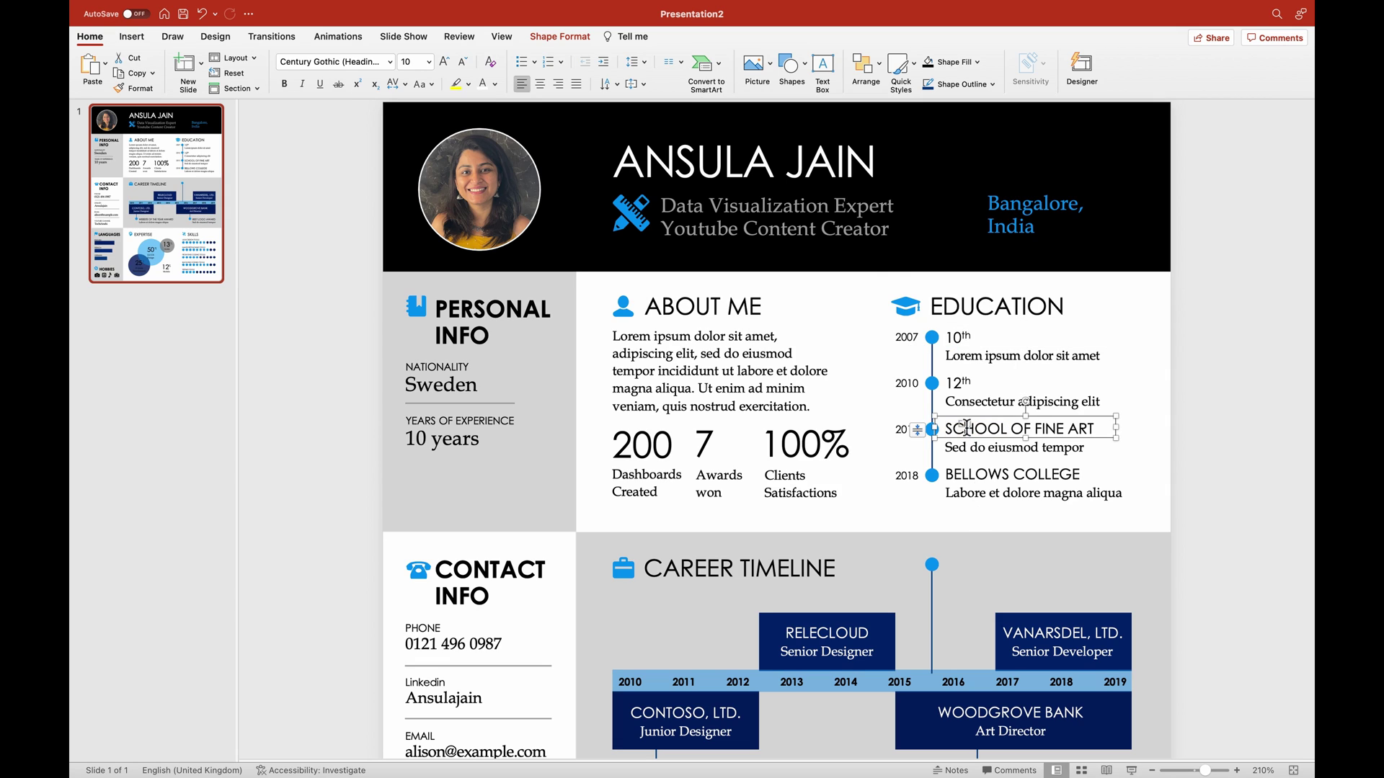
left_click_drag(1096, 429, 936, 431)
type("Grad")
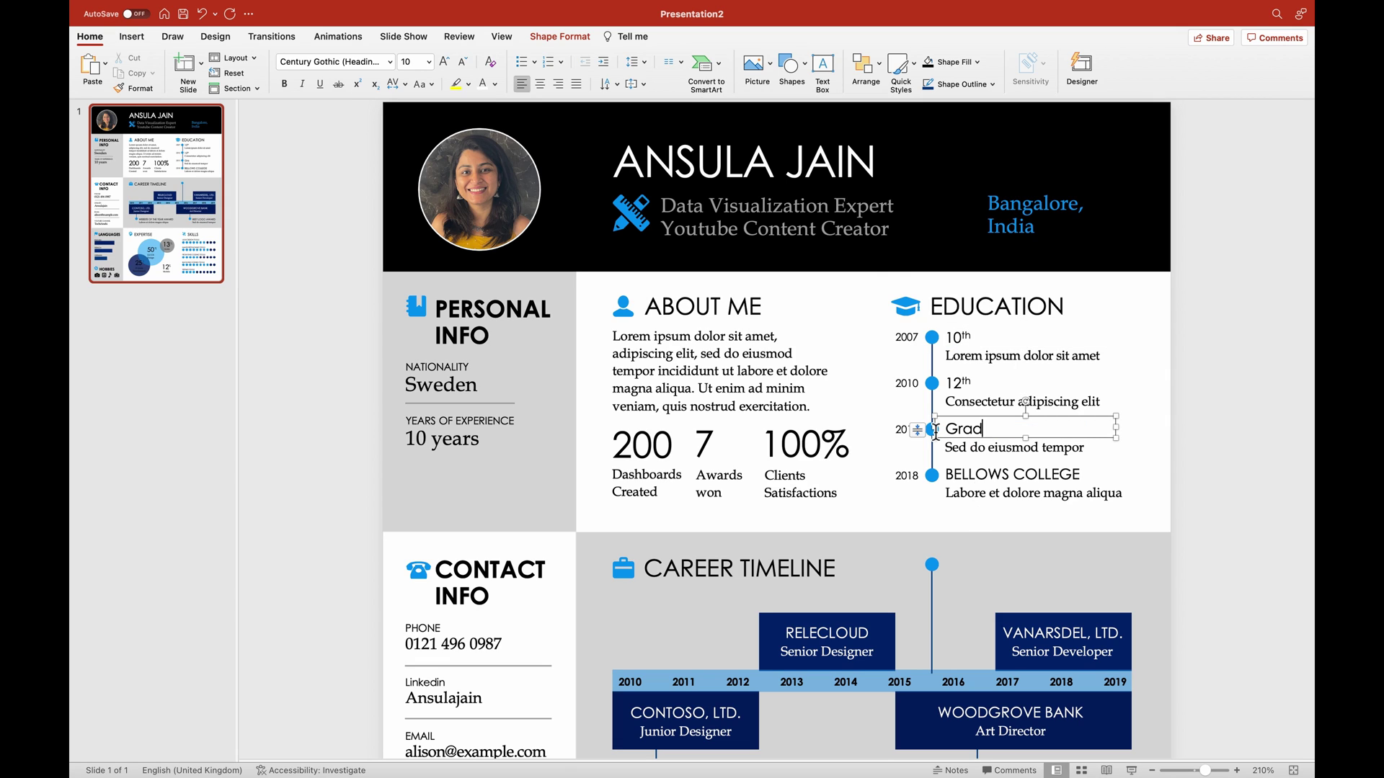
type("uation")
left_click(1268, 526)
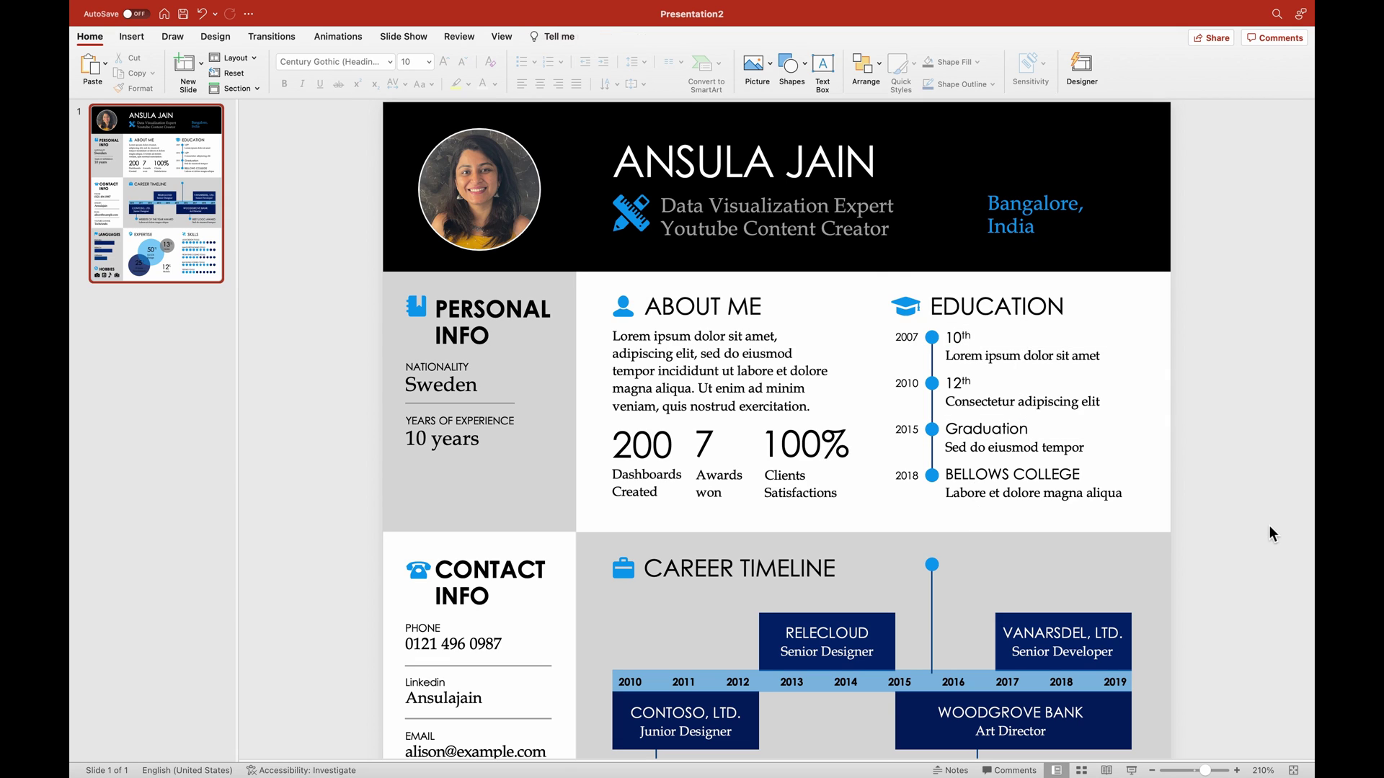
Rename the 2018 BELLOWS COLLEGE heading to Certifications, restoring the accidentally deleted row.
left_click_drag(1268, 525, 872, 467)
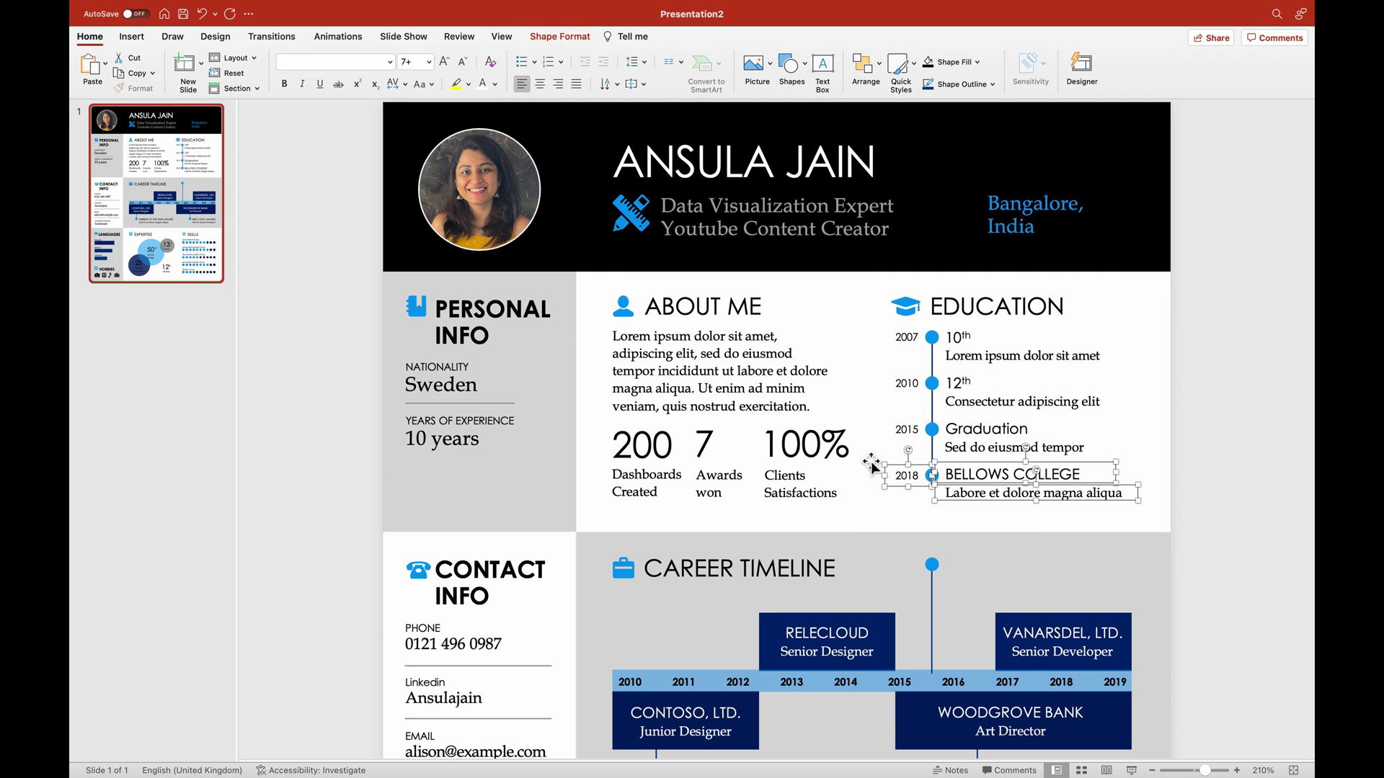
key("Escape")
left_click_drag(1233, 516, 845, 462)
key("Delete")
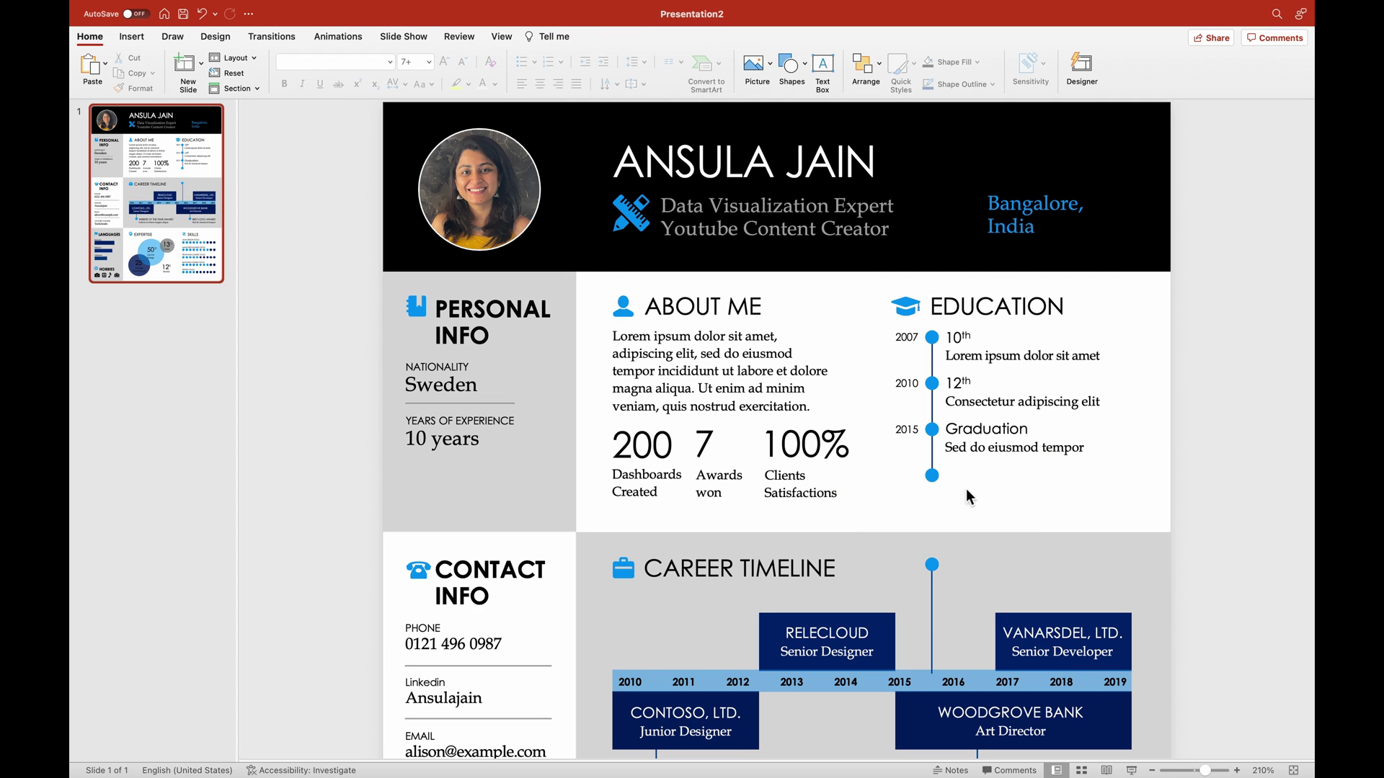
key("super+z")
left_click(987, 479)
triple_click(986, 479)
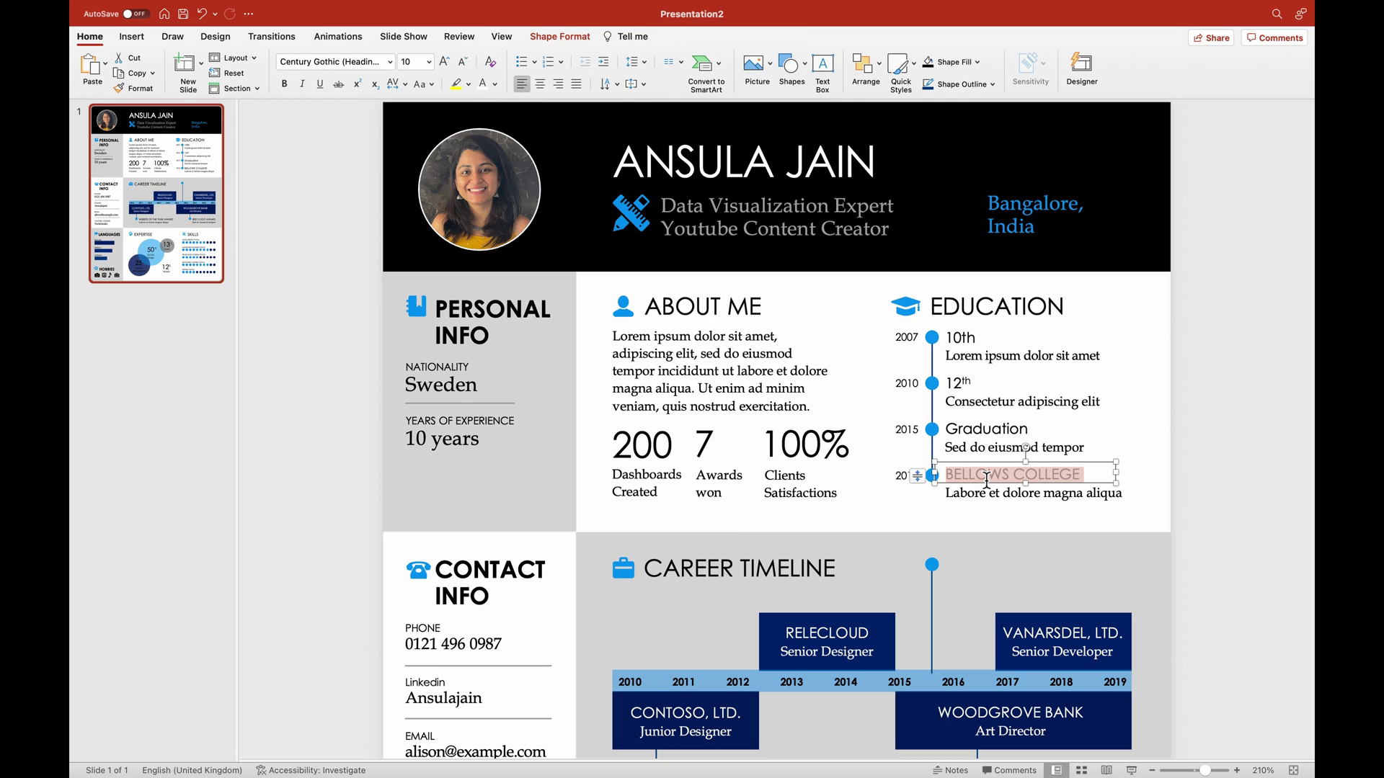
type("Certifications")
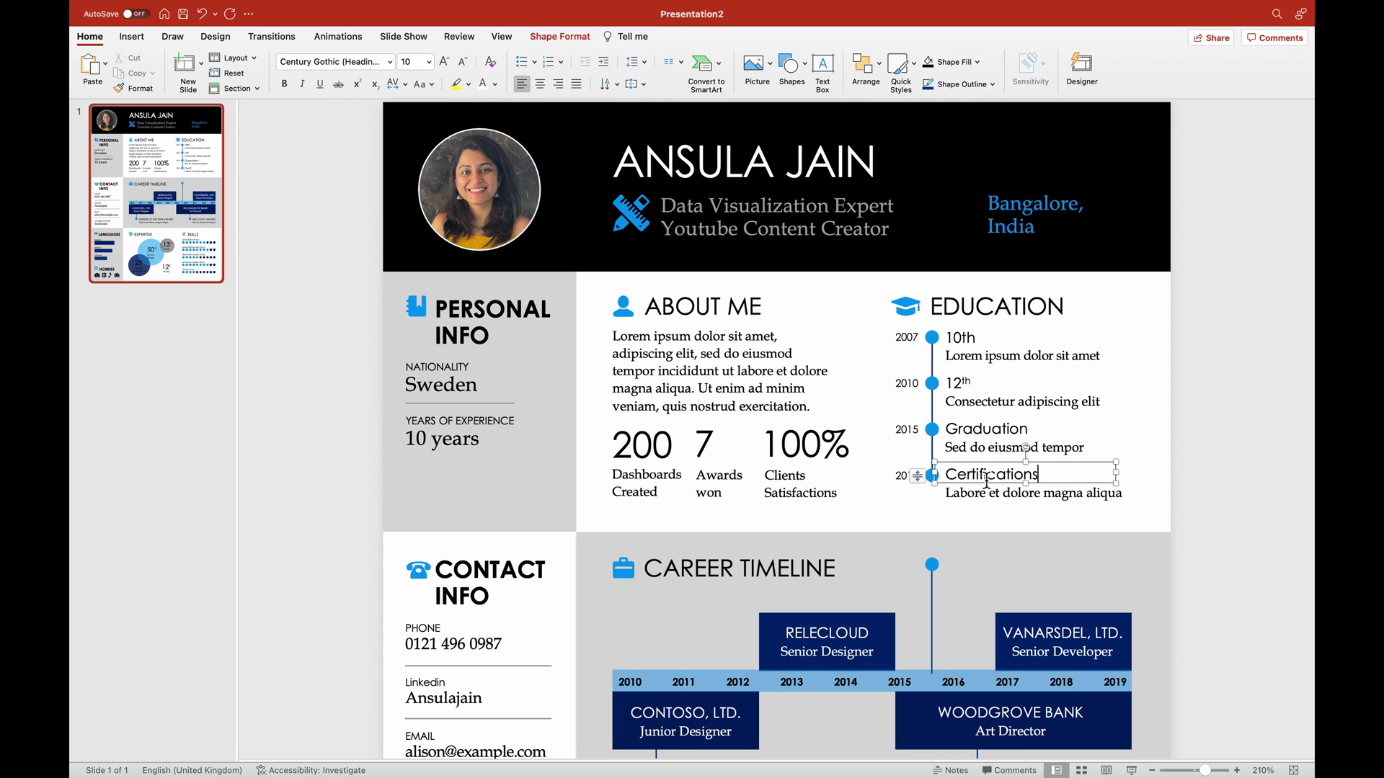
left_click(1192, 479)
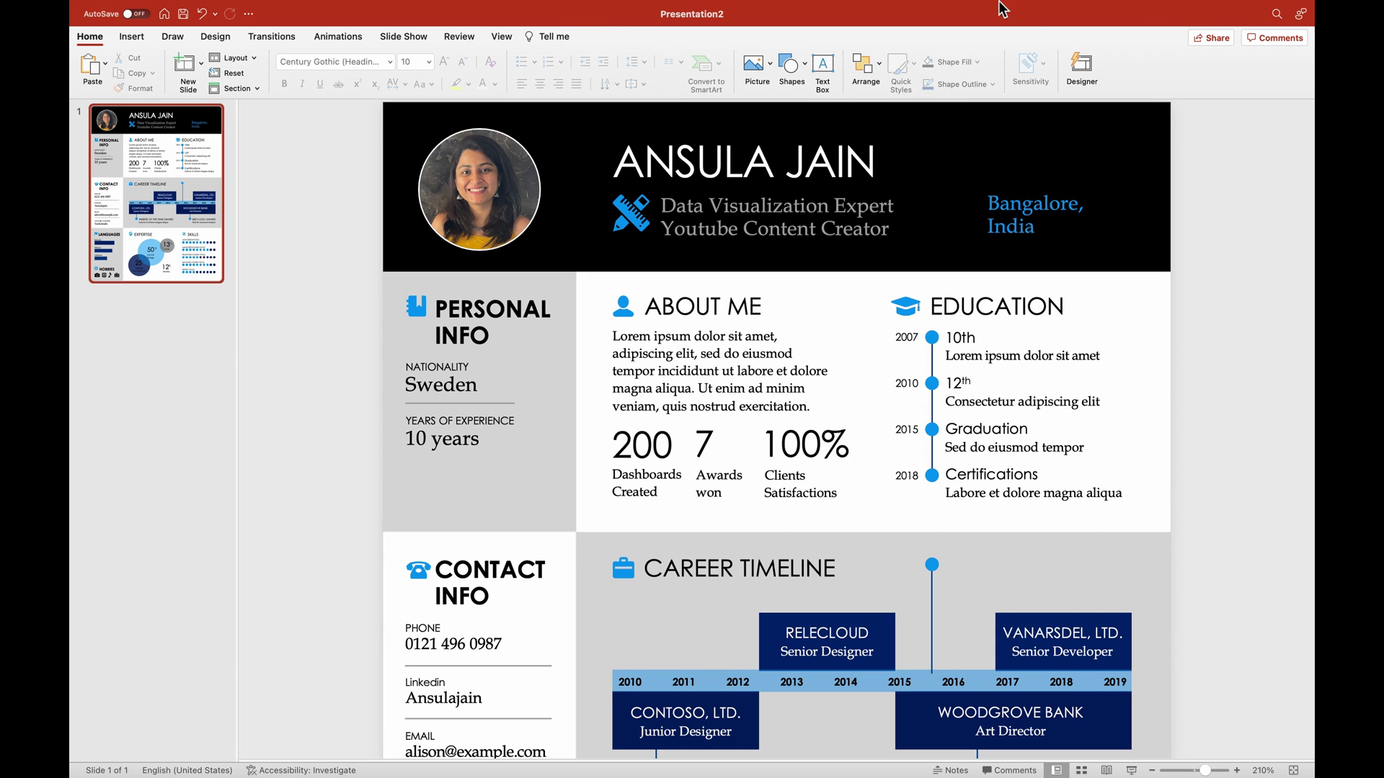
scroll(1288, 399, "down", 5)
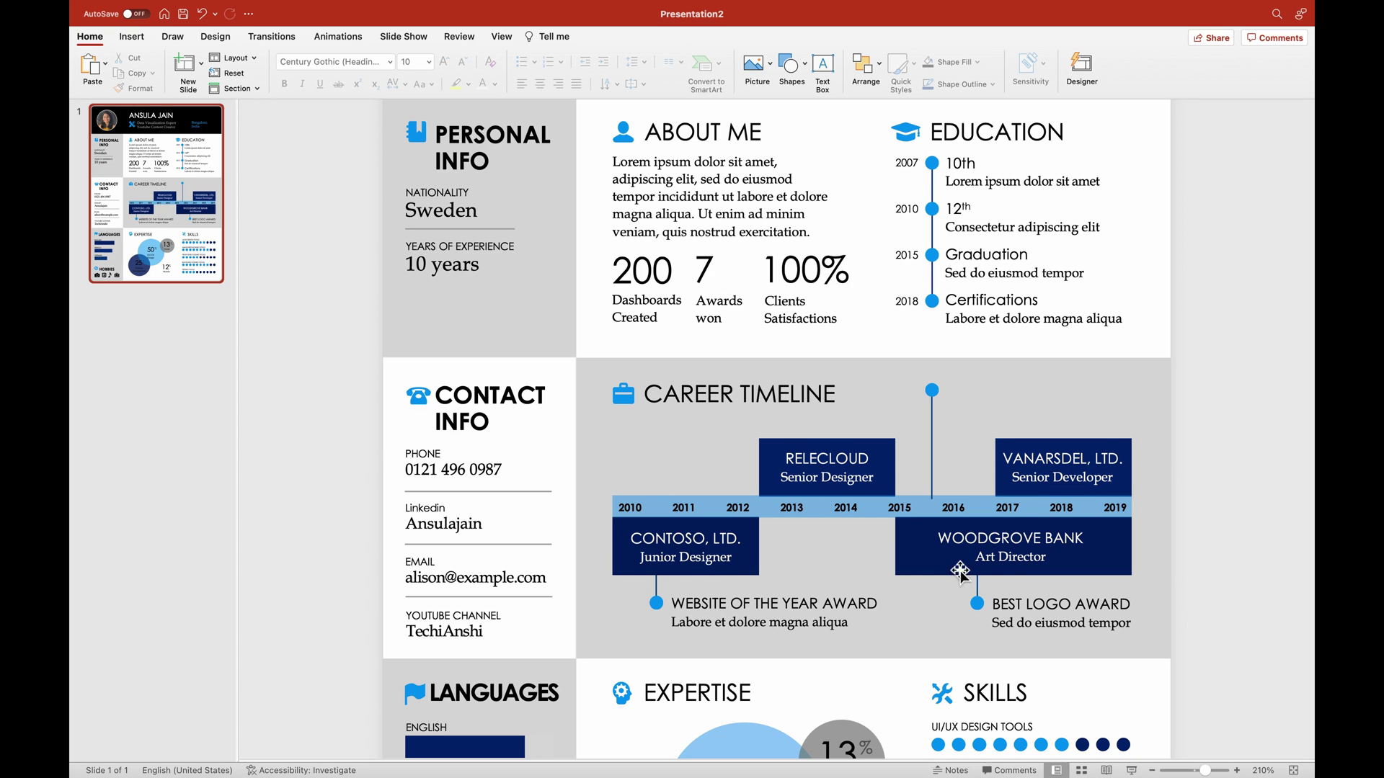
left_click(916, 567)
mouse_move(895, 548)
left_mouse_down()
mouse_move(858, 553)
mouse_move(942, 555)
mouse_move(895, 555)
left_mouse_up()
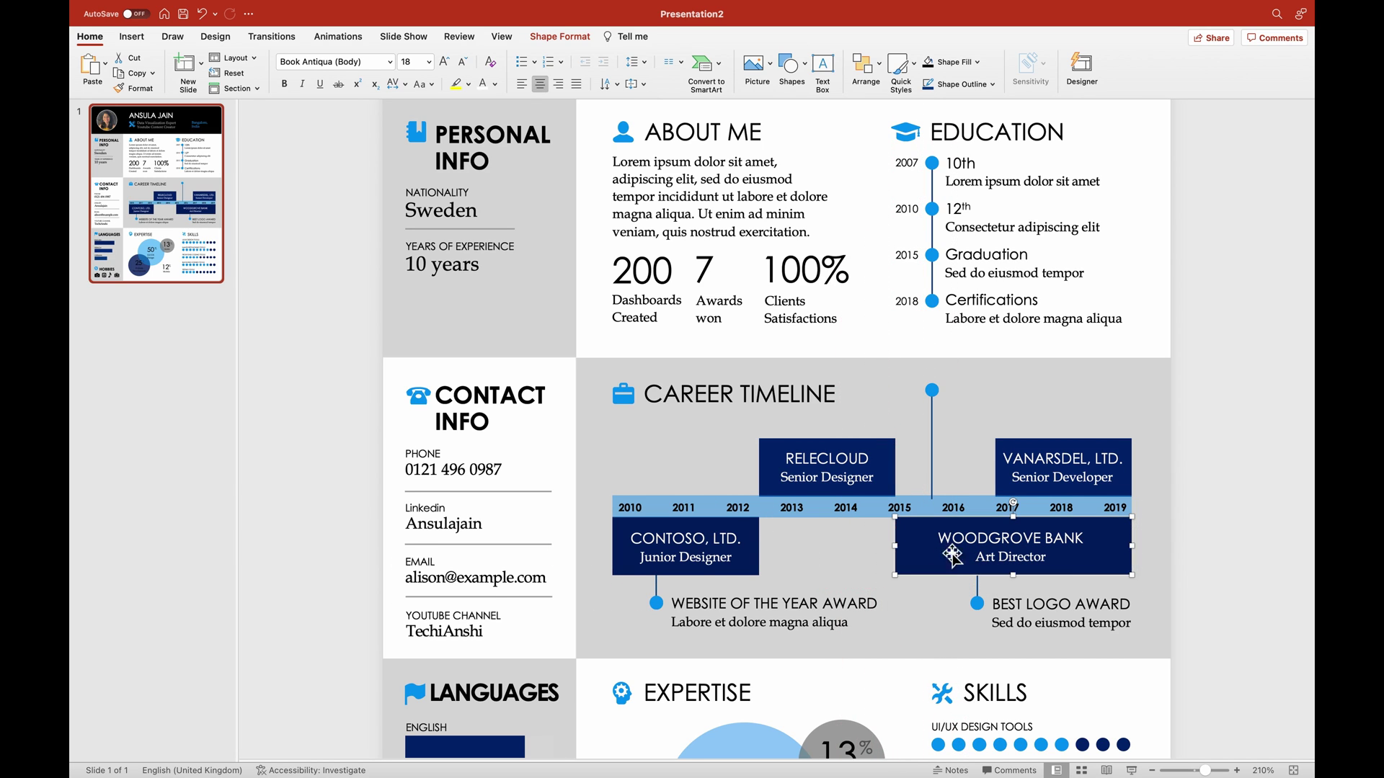
left_click(1277, 533)
scroll(1277, 533, "down", 5)
scroll(1277, 541, "down", 2)
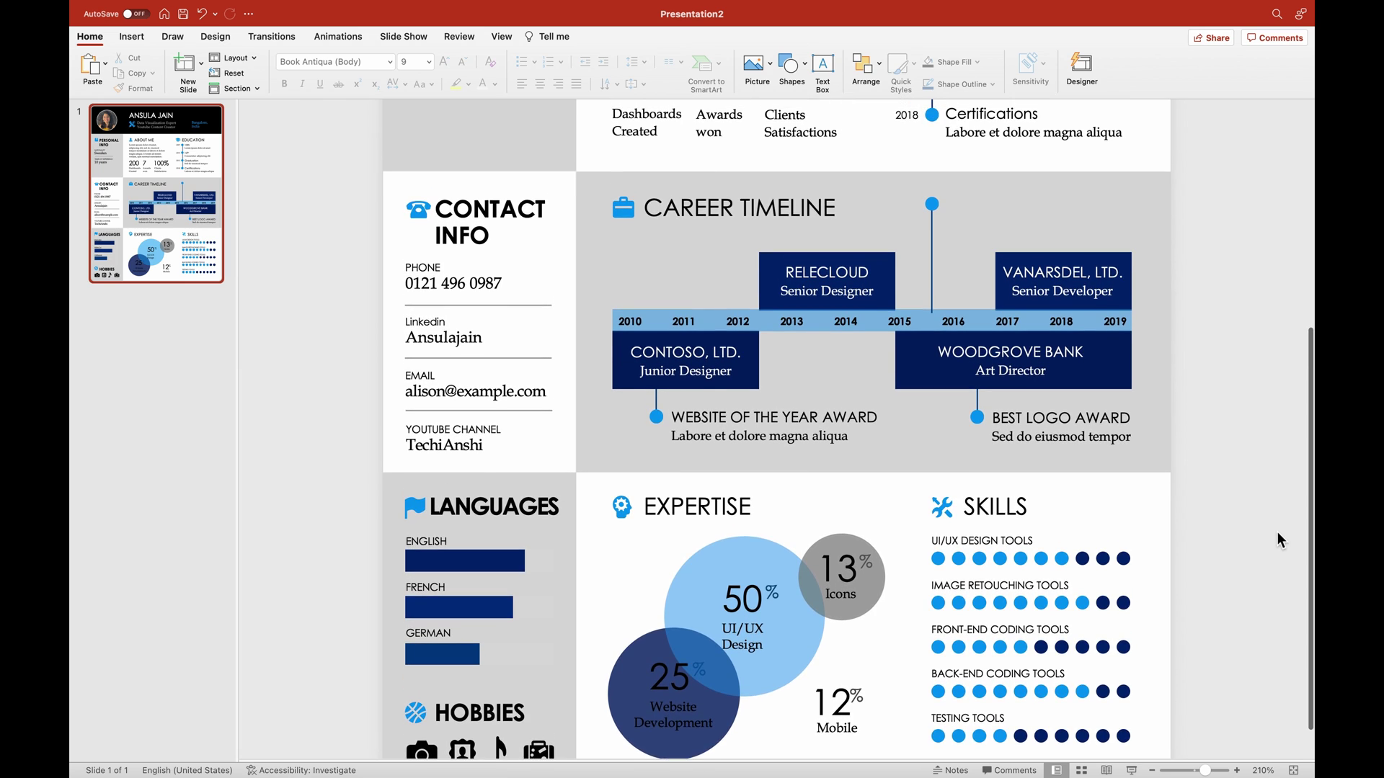
scroll(846, 613, "up", 1)
left_click(846, 613)
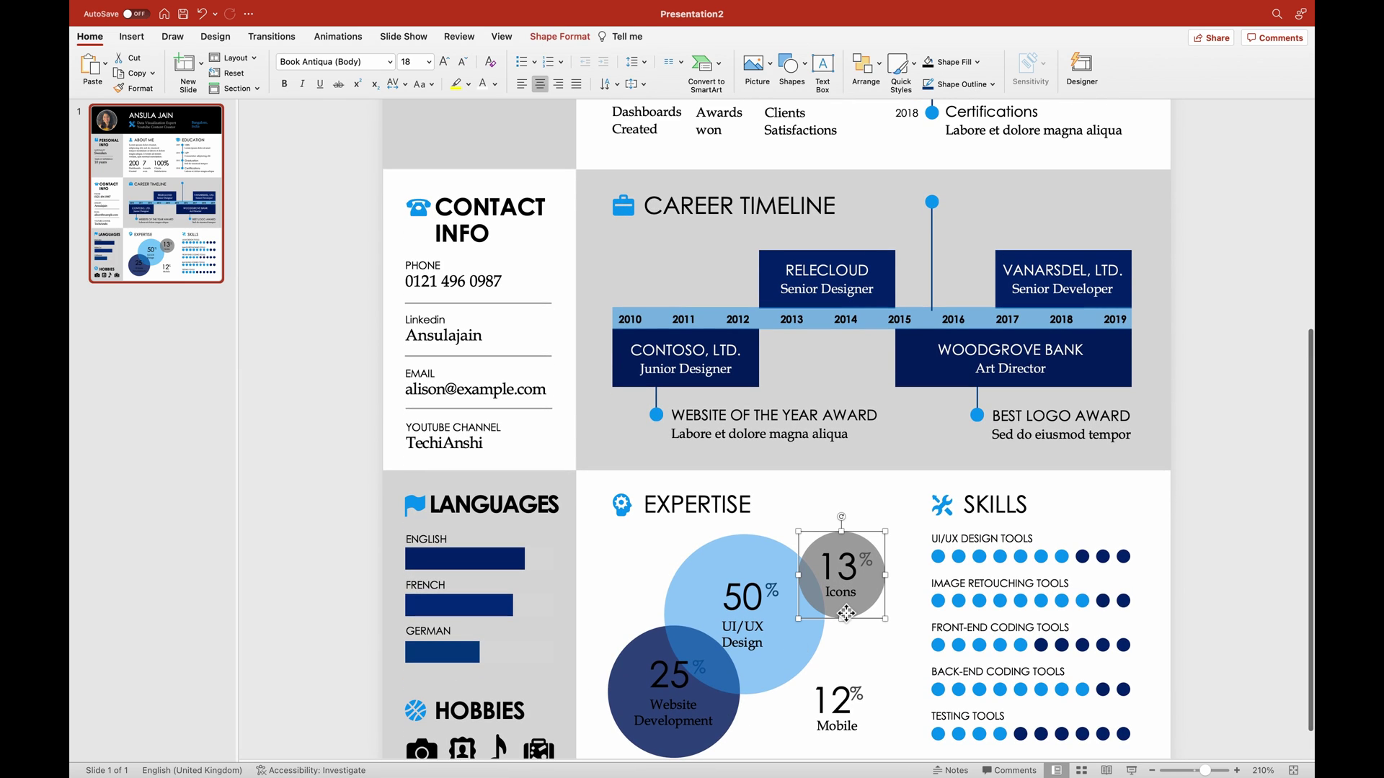
left_click_drag(846, 612, 820, 730)
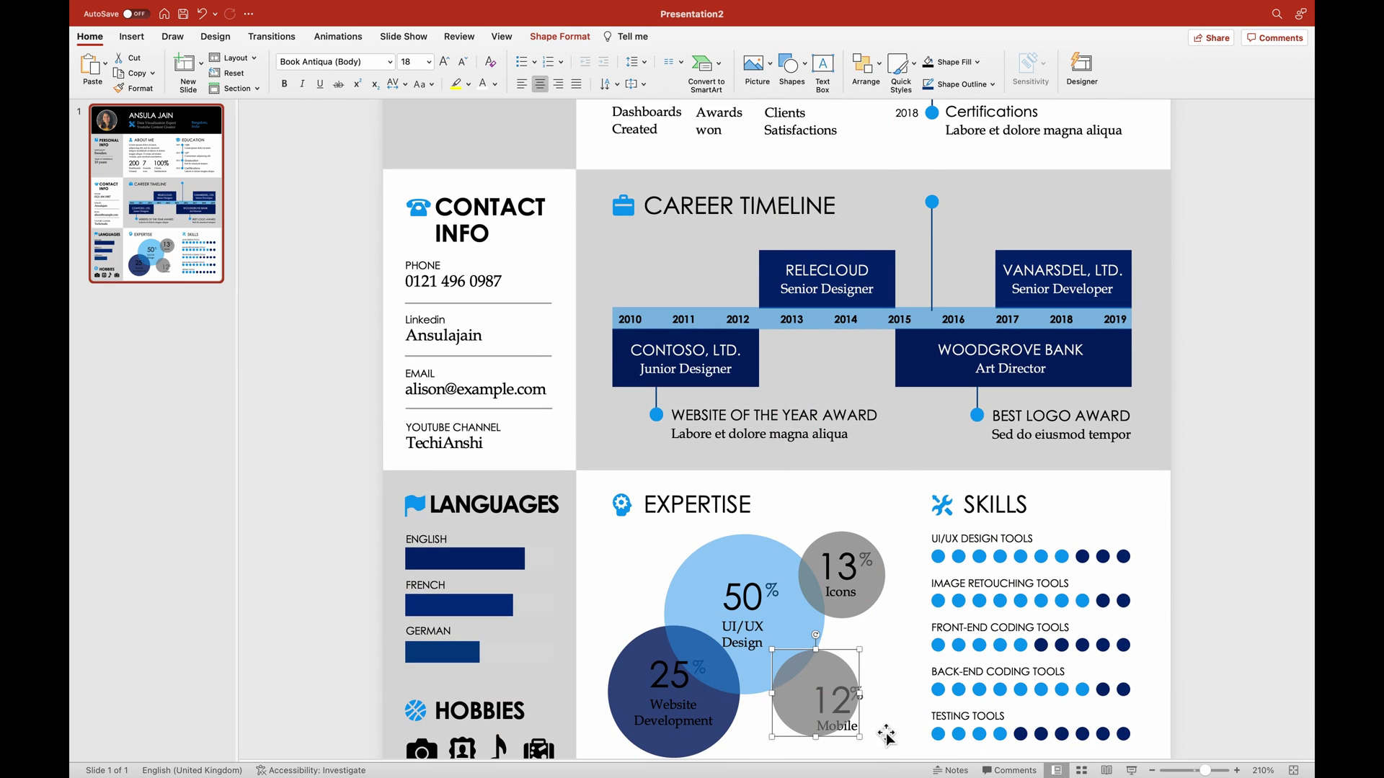
scroll(847, 716, "down", 1)
left_click_drag(787, 661, 807, 678)
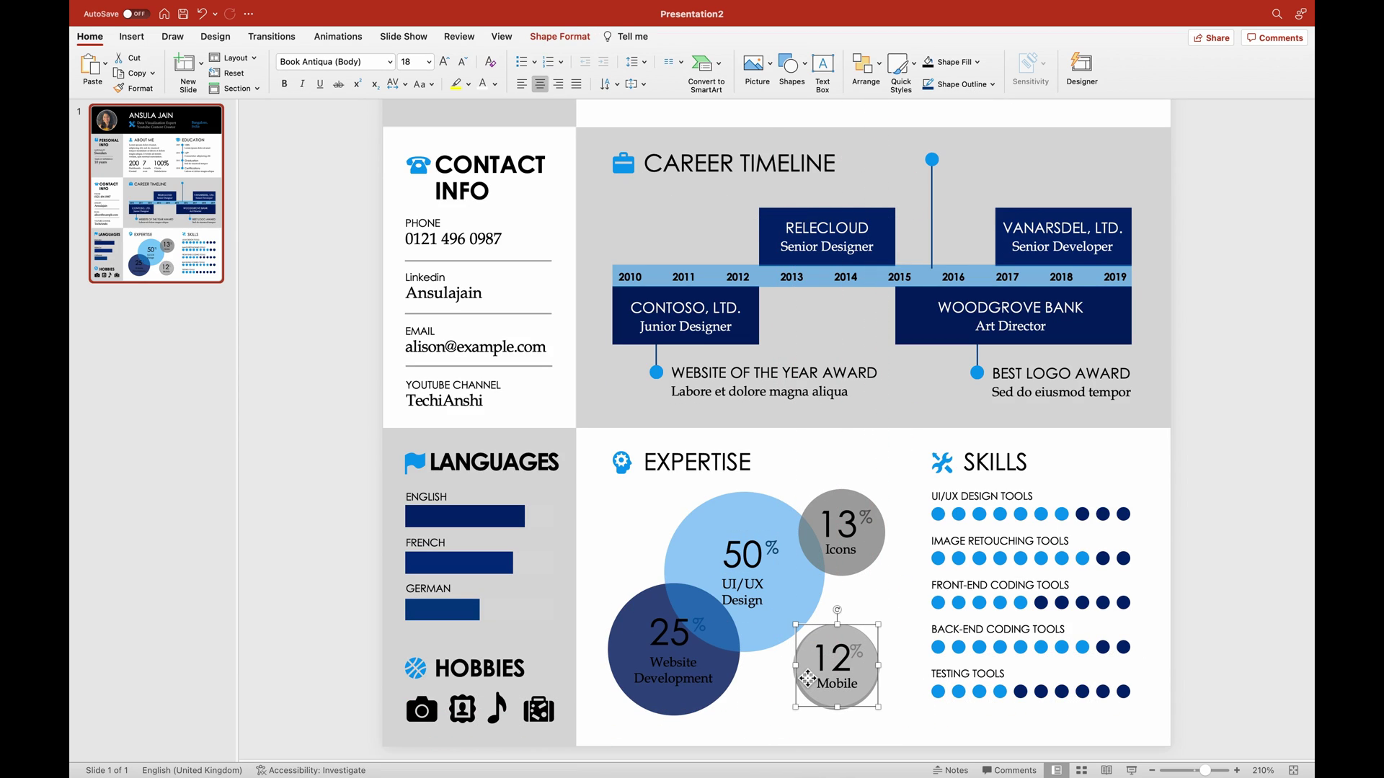
left_click(1233, 617)
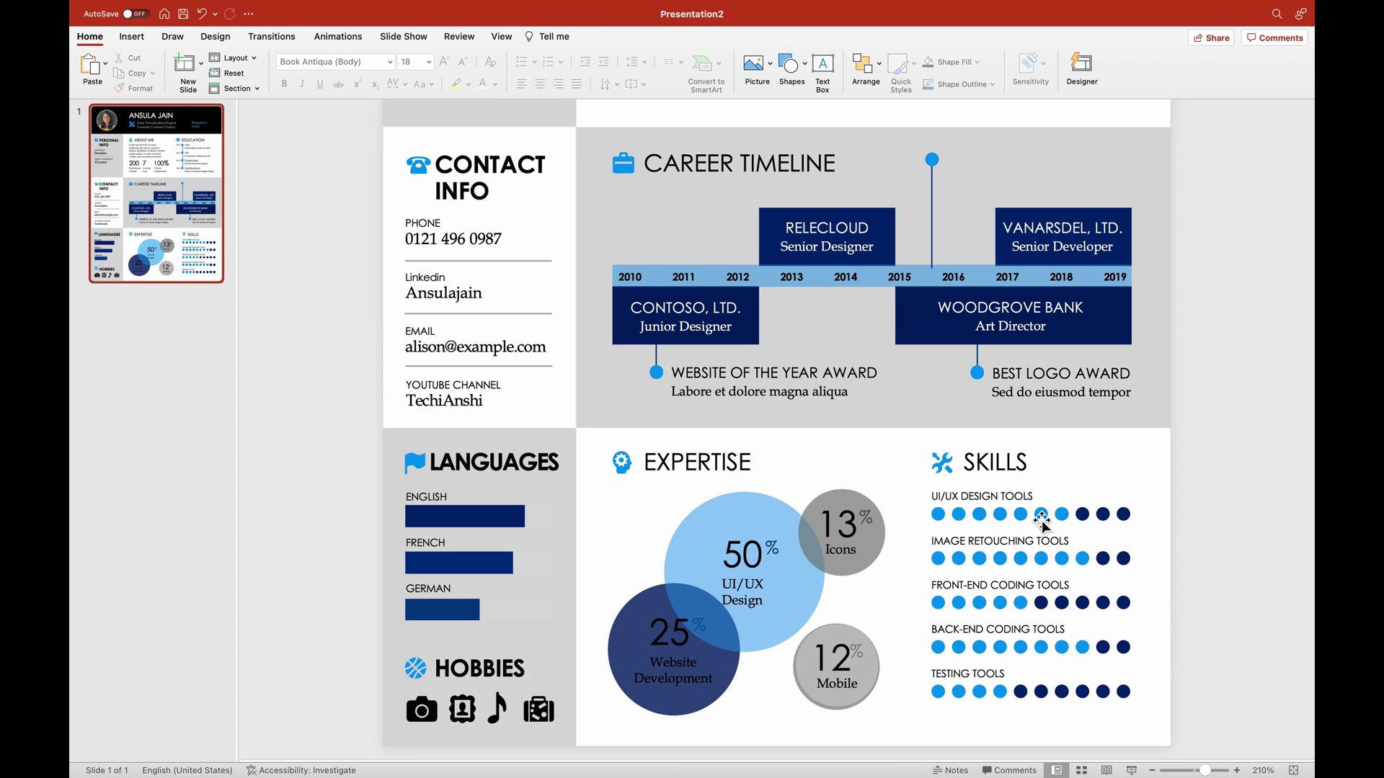
Rename the first skill TABLEAU and colour its rating dots light blue with the last dot navy.
triple_click(989, 496)
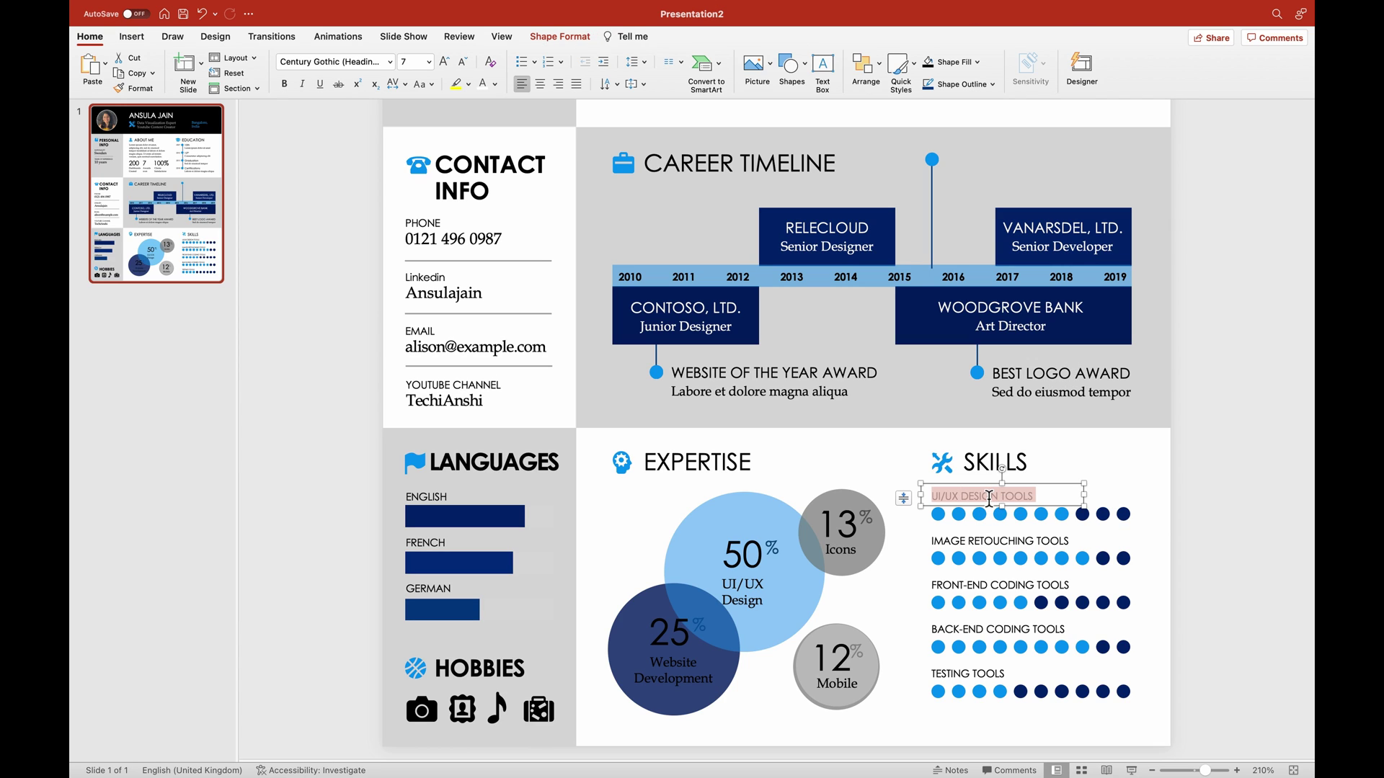
type("TABLEAU")
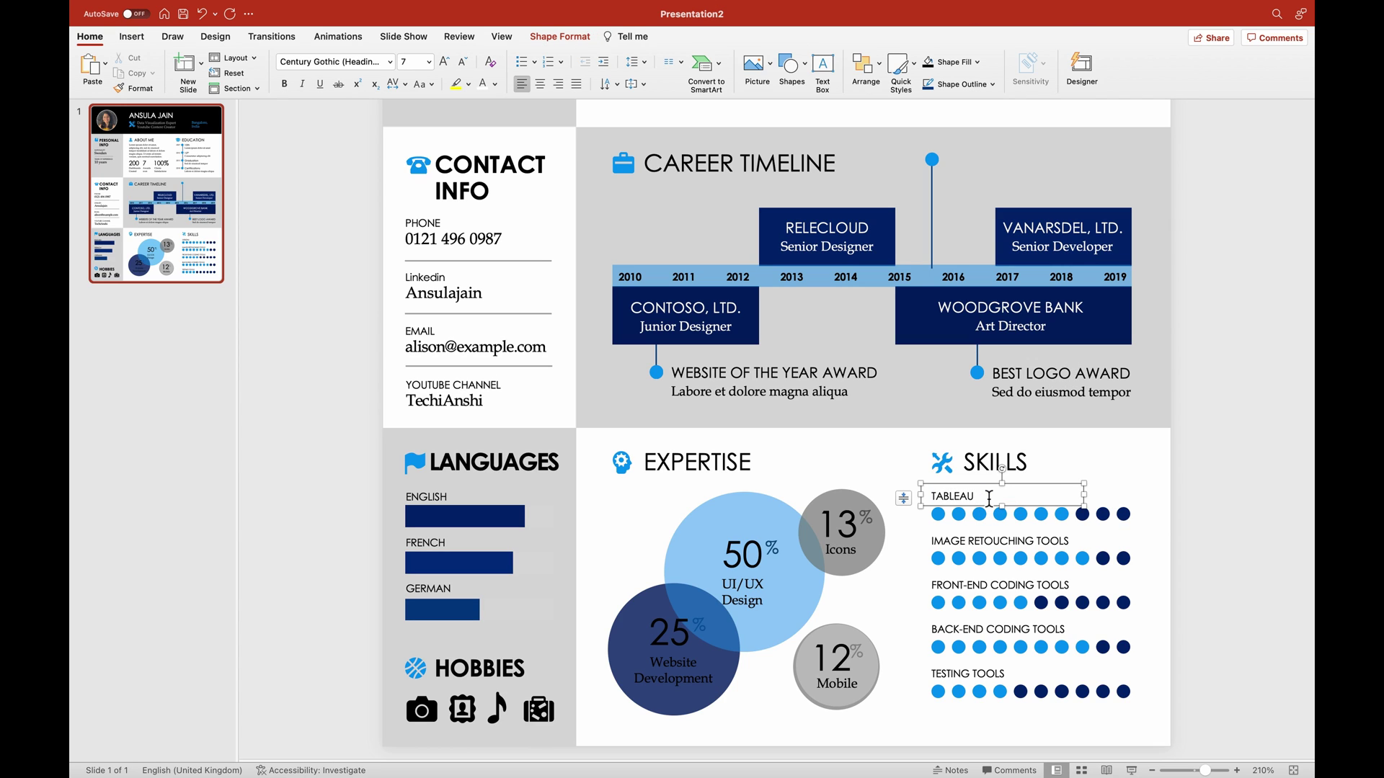
left_click(1220, 521)
left_click(1091, 521)
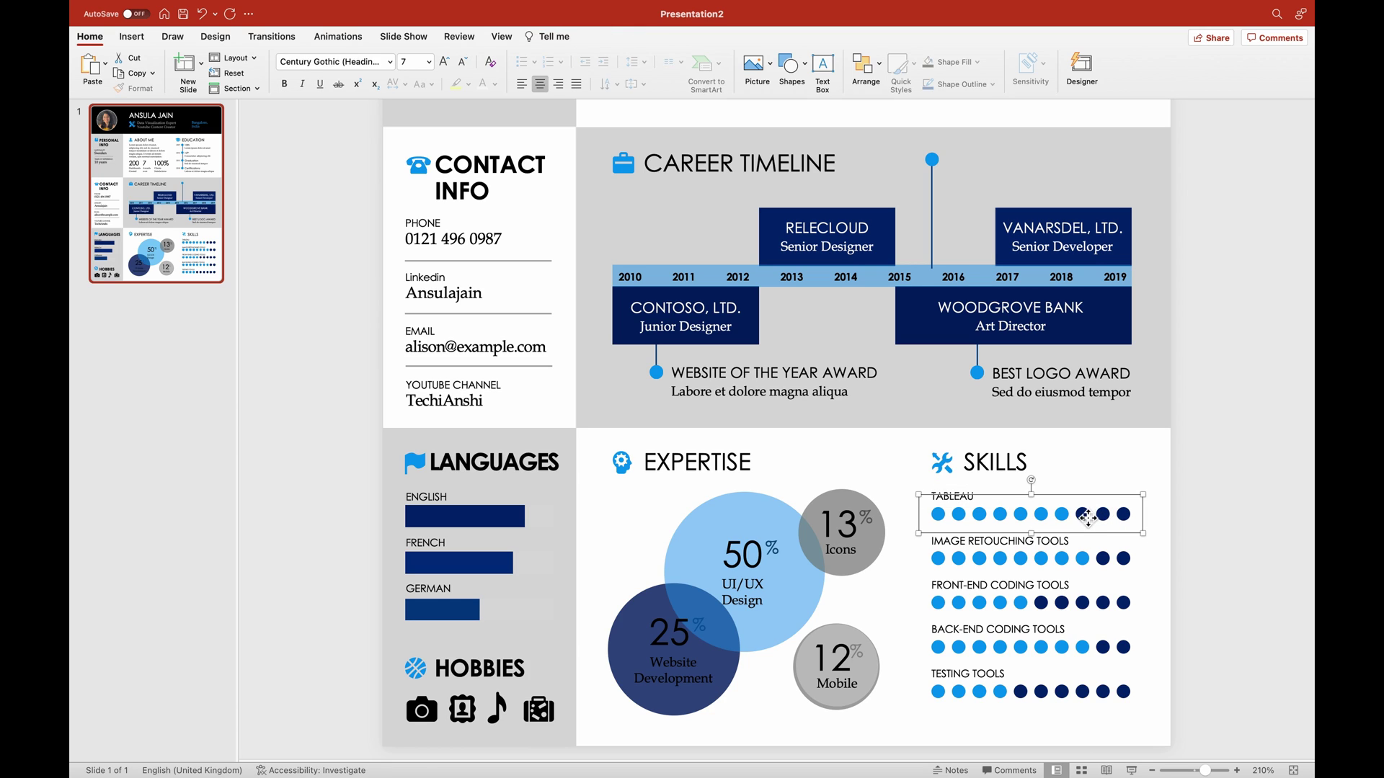
left_click(560, 36)
left_click(482, 62)
left_click(503, 132)
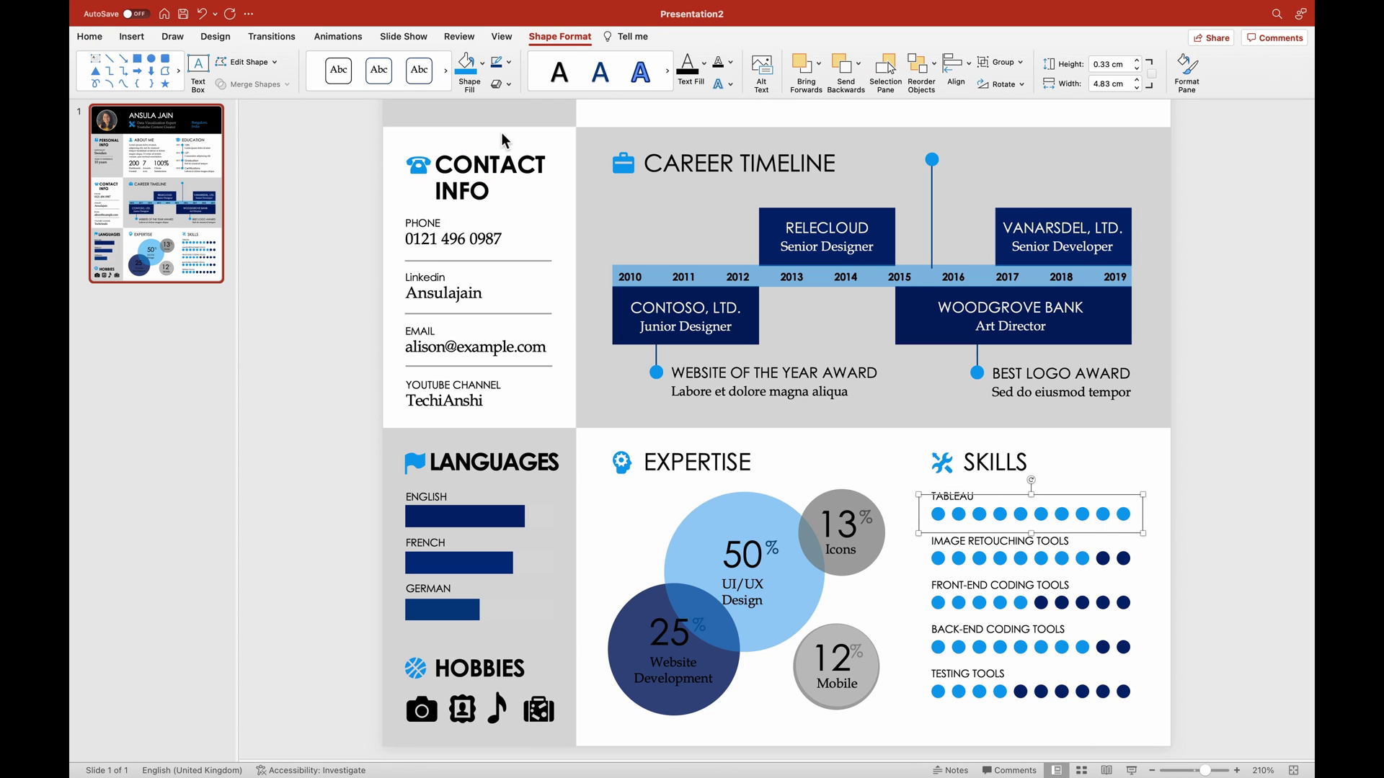
left_click(1124, 514)
left_click(482, 64)
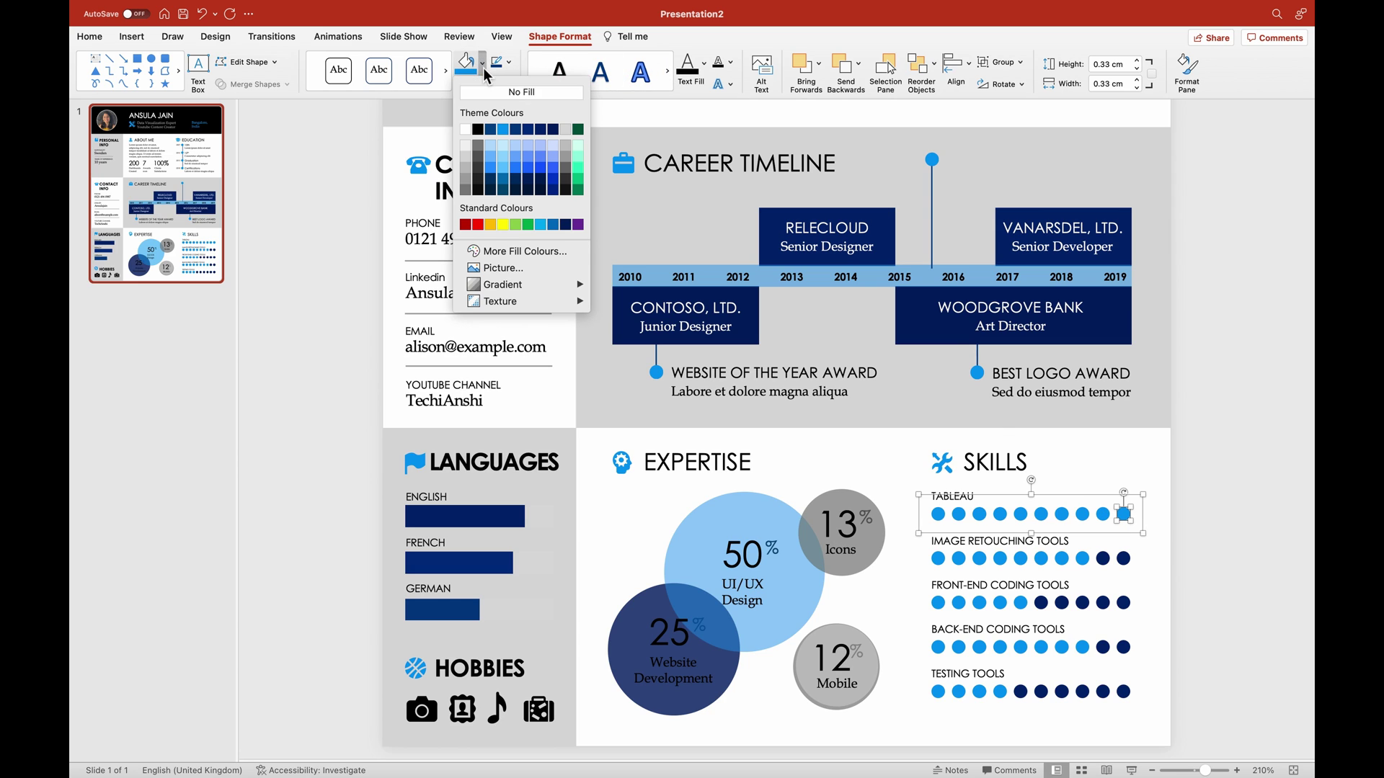
left_click(553, 132)
left_click(1224, 385)
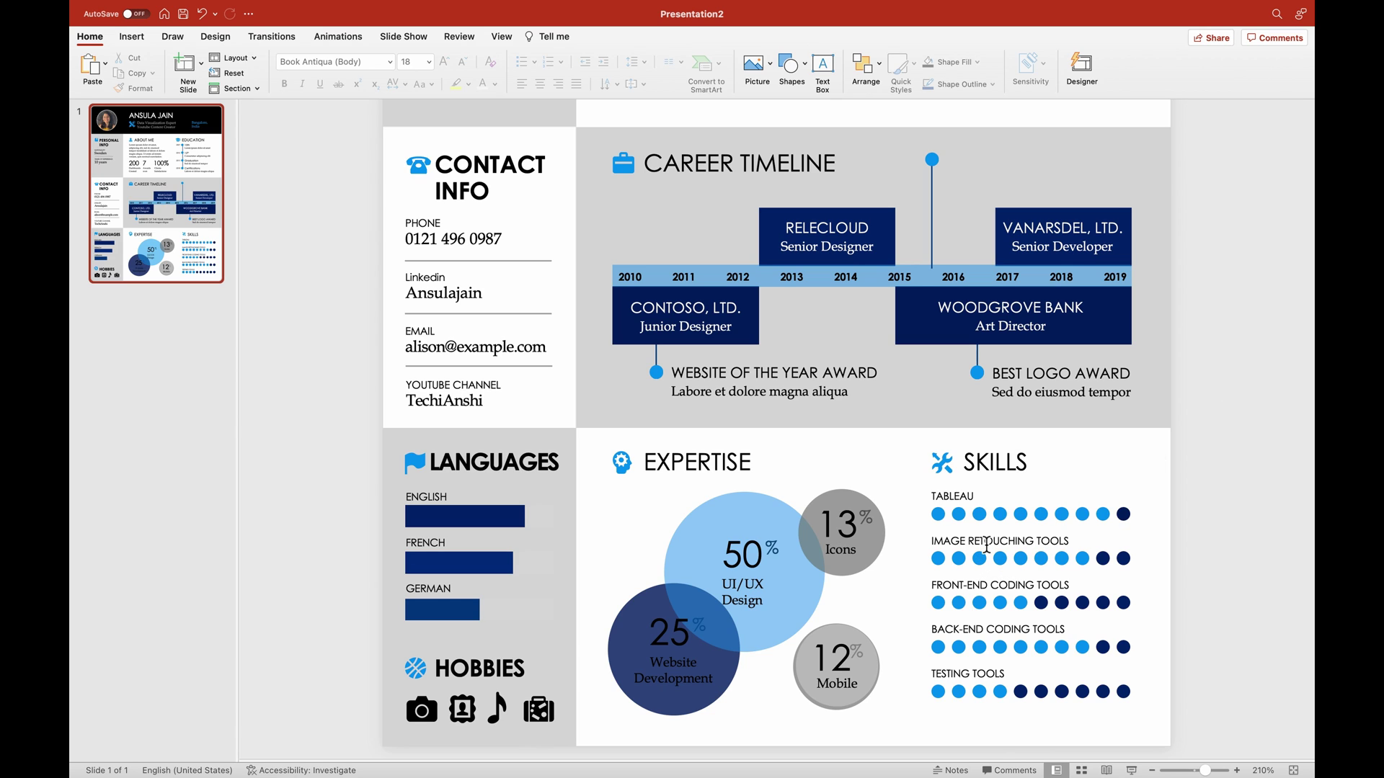
Rename IMAGE RETOUCHING TOOLS to SQL, leaving FRONT-END CODING TOOLS unchanged.
double_click(987, 548)
triple_click(988, 548)
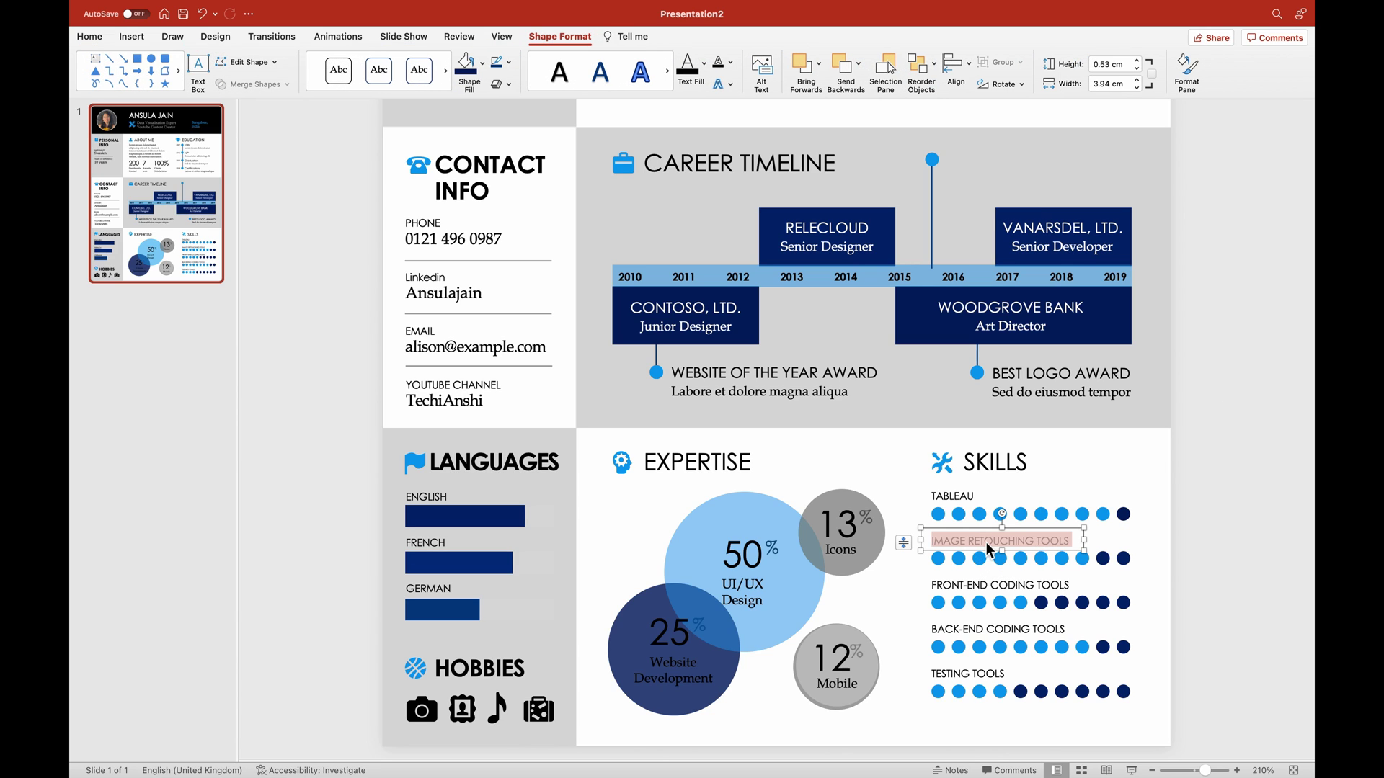
type("SQL")
left_click(1209, 539)
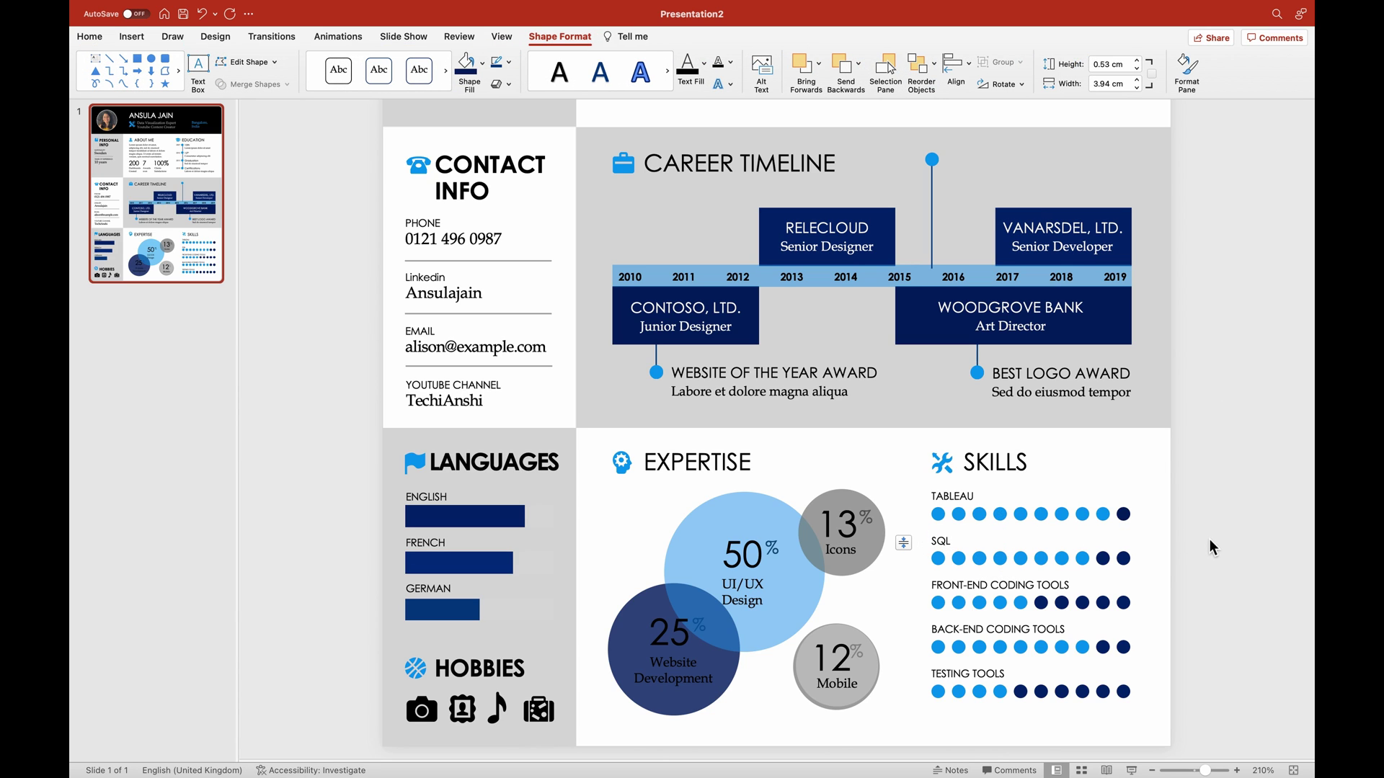
double_click(1014, 581)
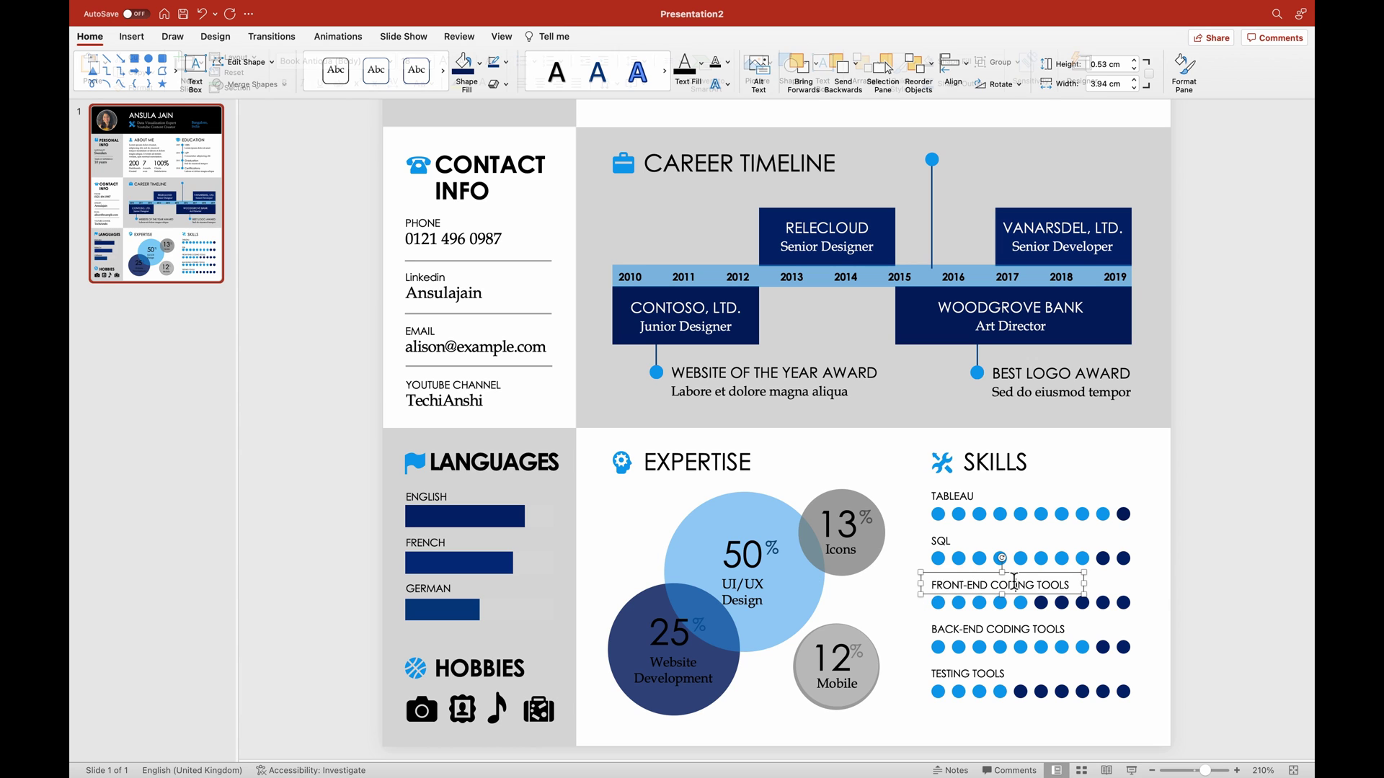
left_click(1244, 572)
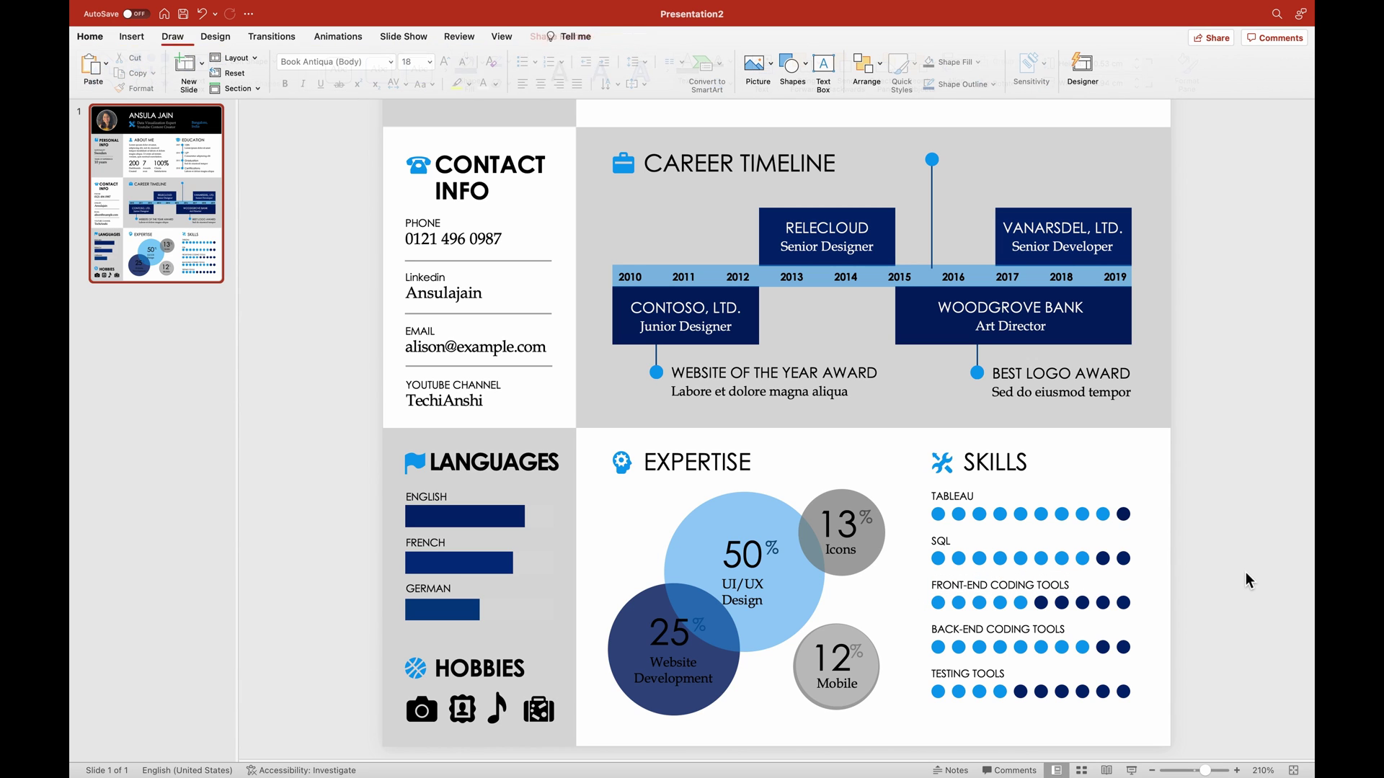
Zoom out to fit the slide and save the presentation as 'Resume Template for 2023'.
scroll(1246, 572, "up", 2)
scroll(1245, 572, "up", 10)
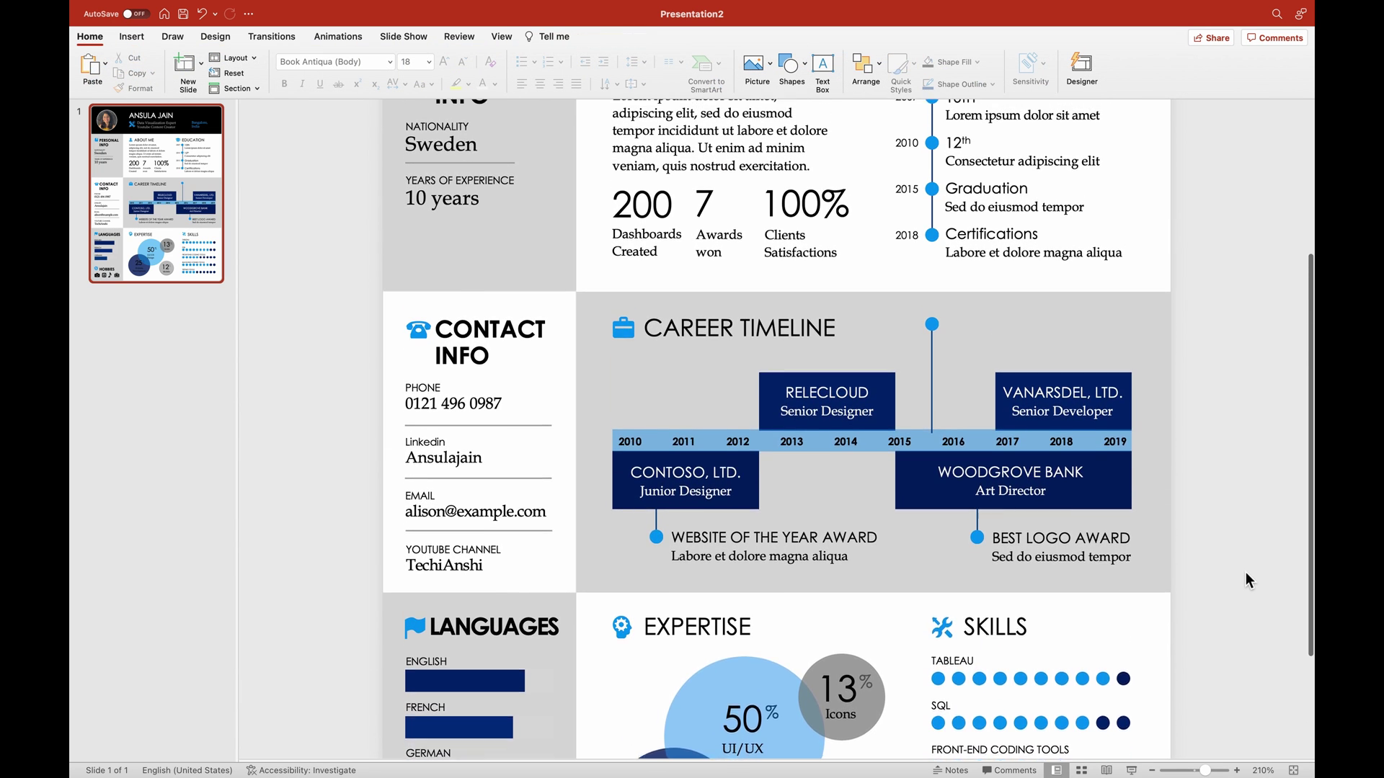
scroll(1246, 572, "up", 3)
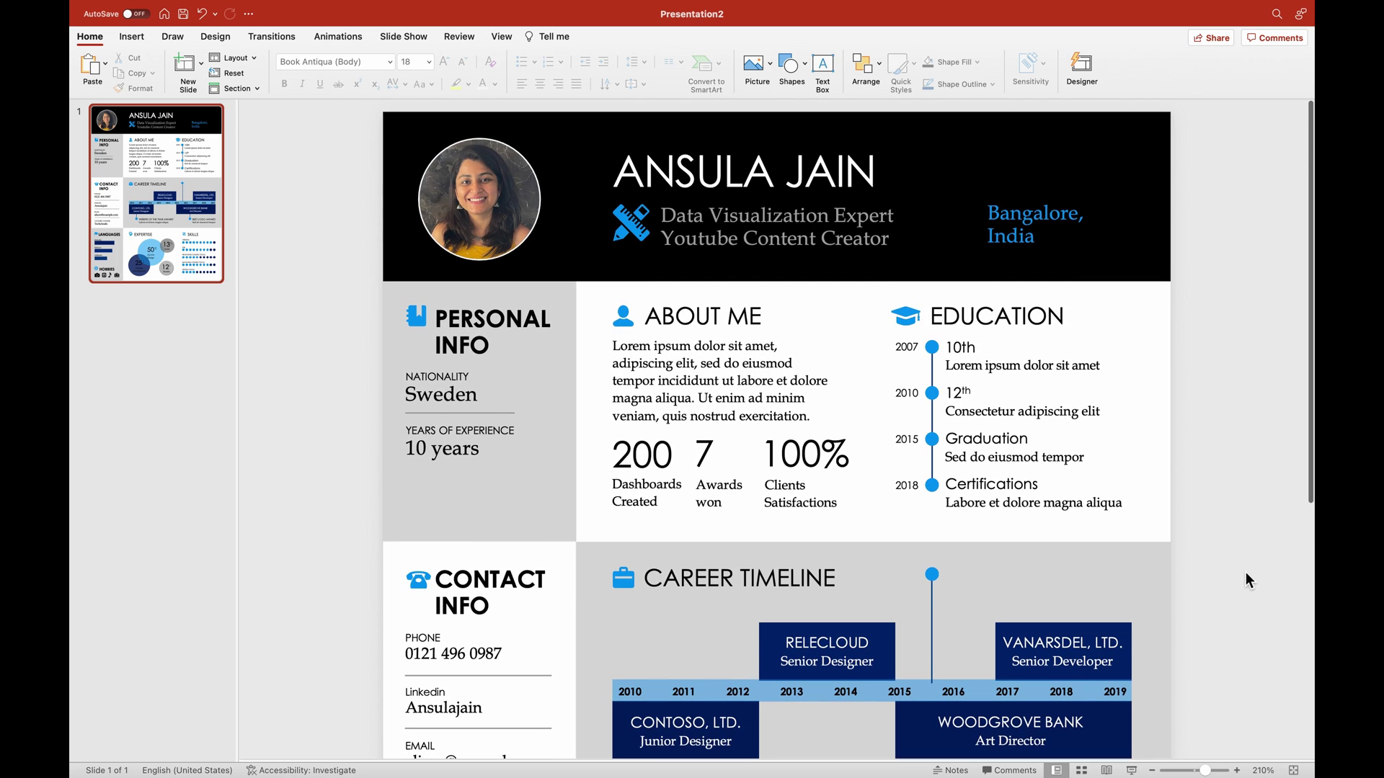
left_click(1152, 770)
left_click(1152, 770)
left_click(1152, 770)
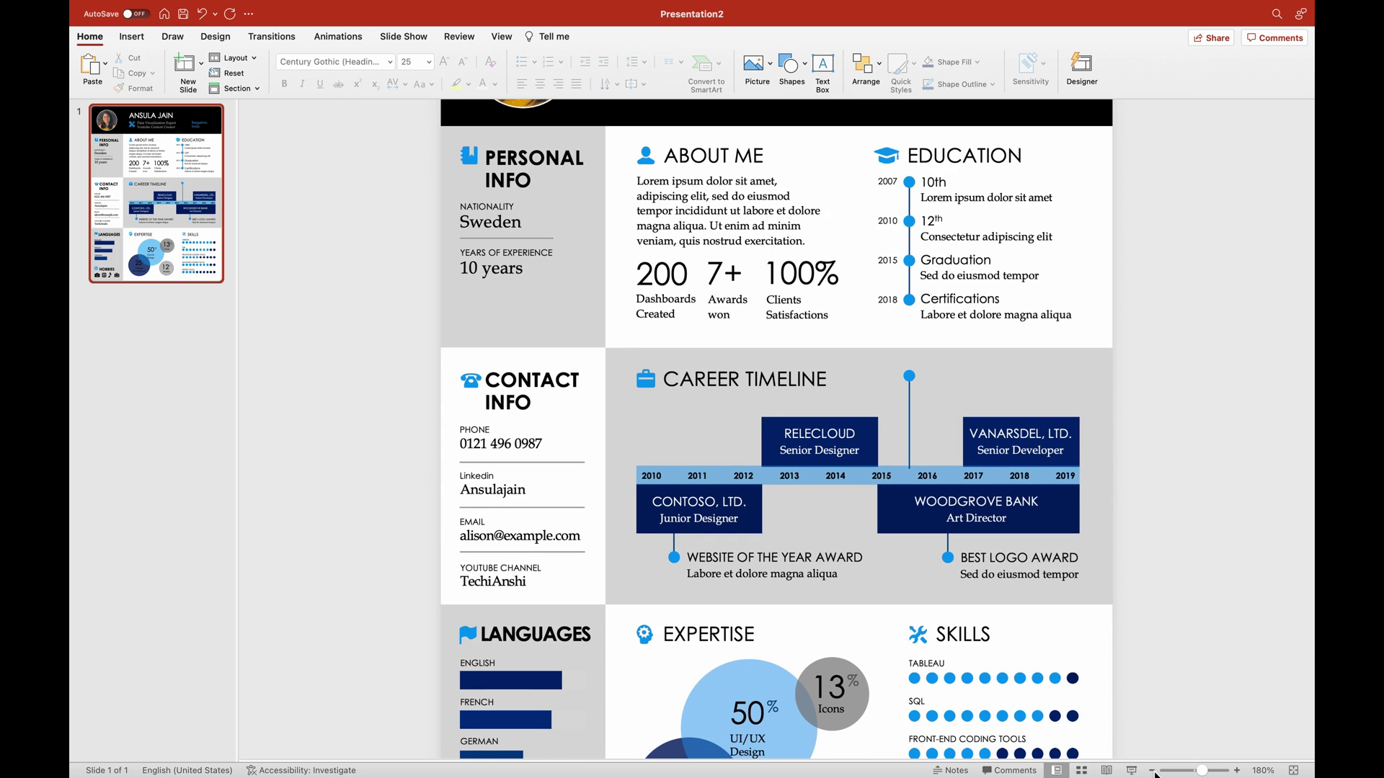
left_click(1152, 770)
left_click(1152, 771)
left_click(1152, 771)
left_click(1151, 770)
left_click(1151, 770)
left_click(1151, 770)
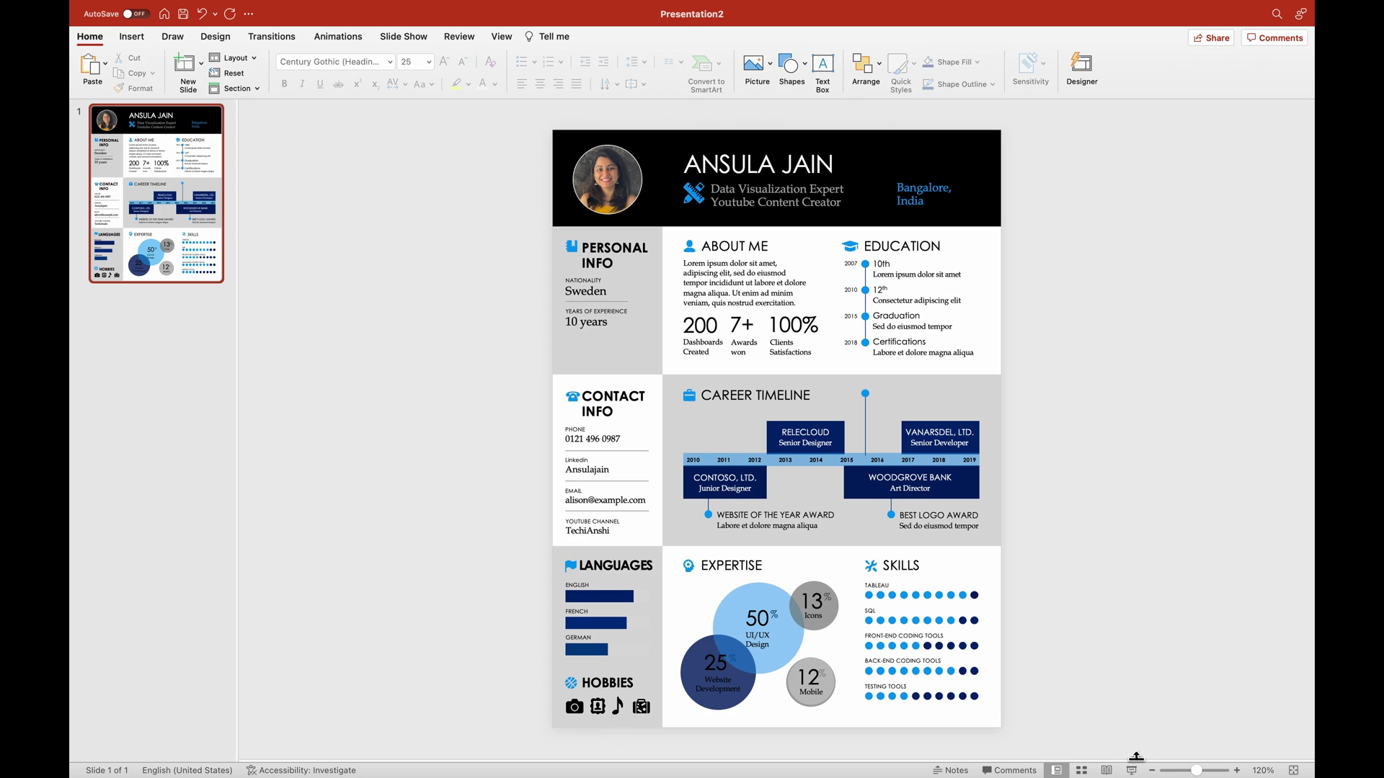
mouse_move(111, 7)
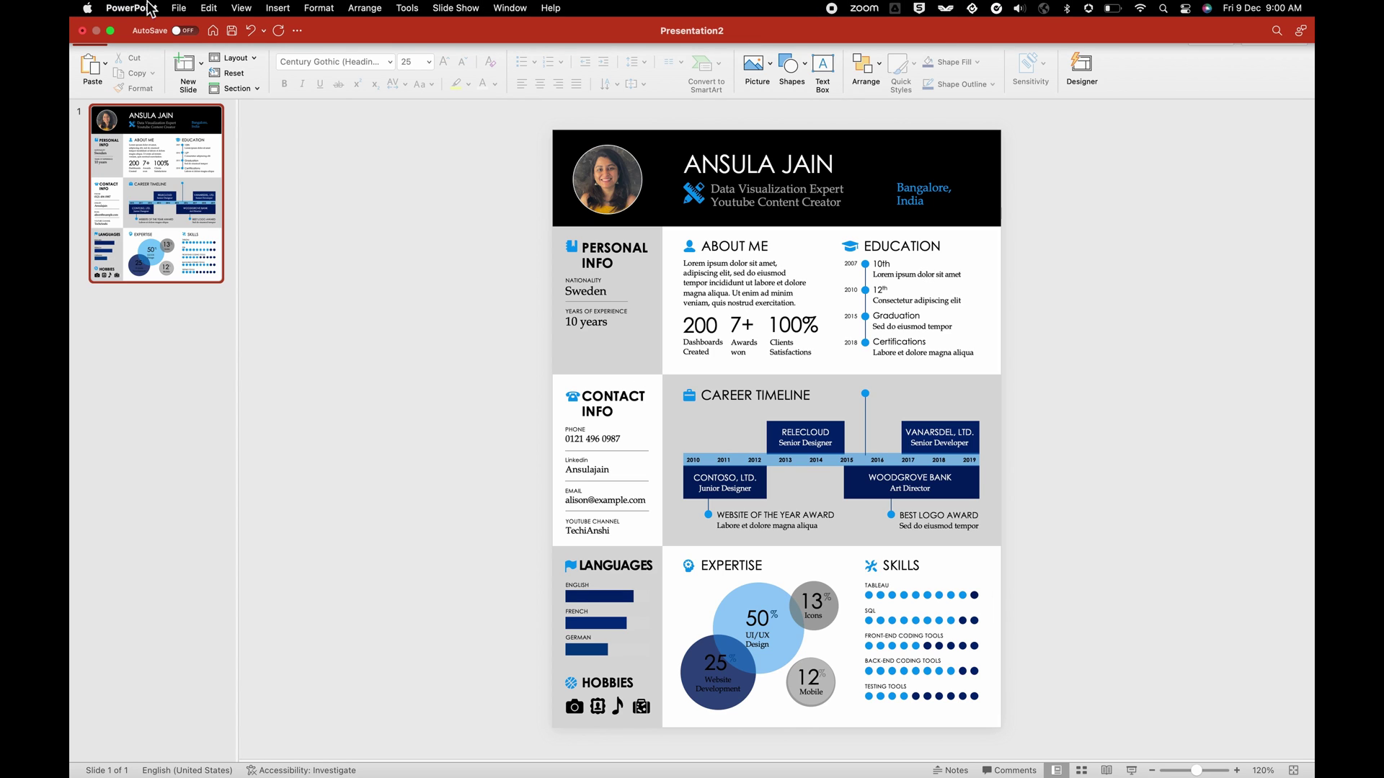
left_click(178, 8)
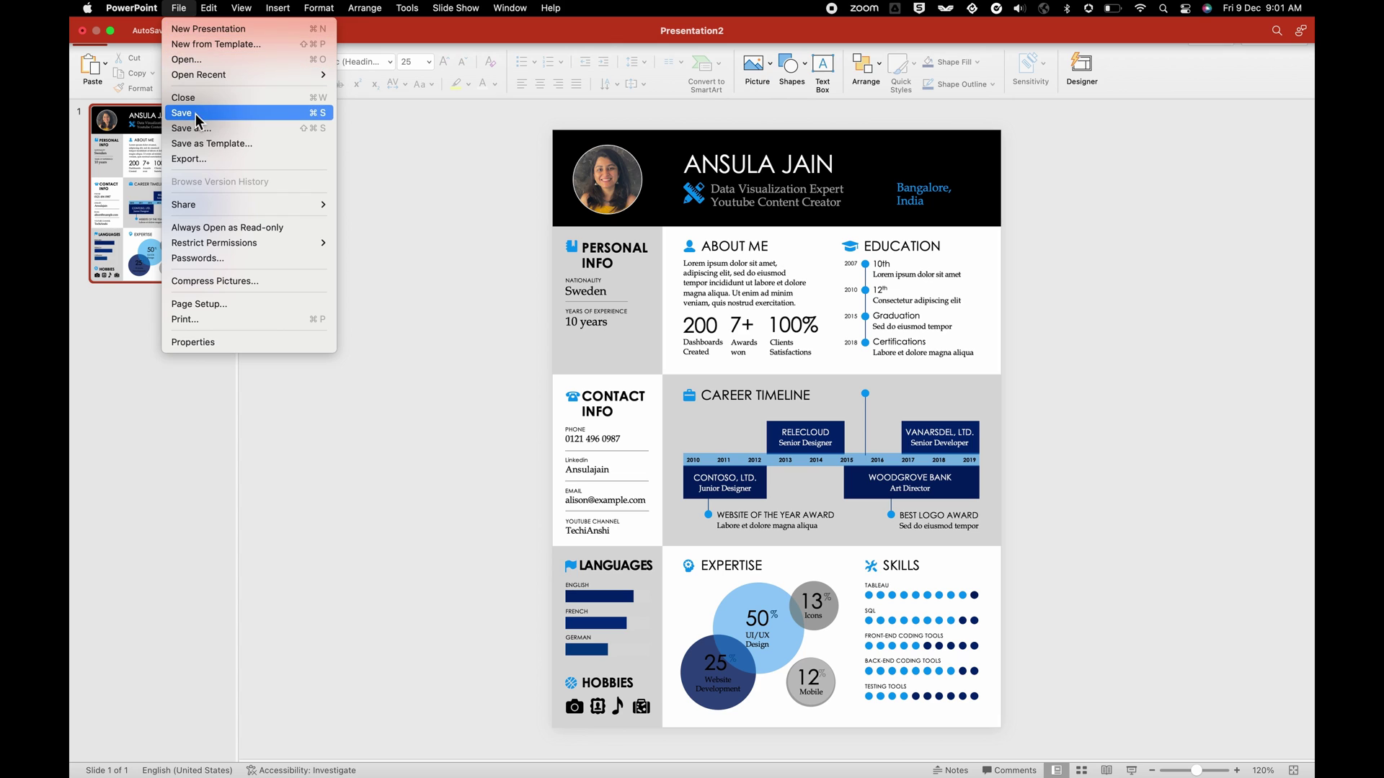
key("Escape")
key("super+s")
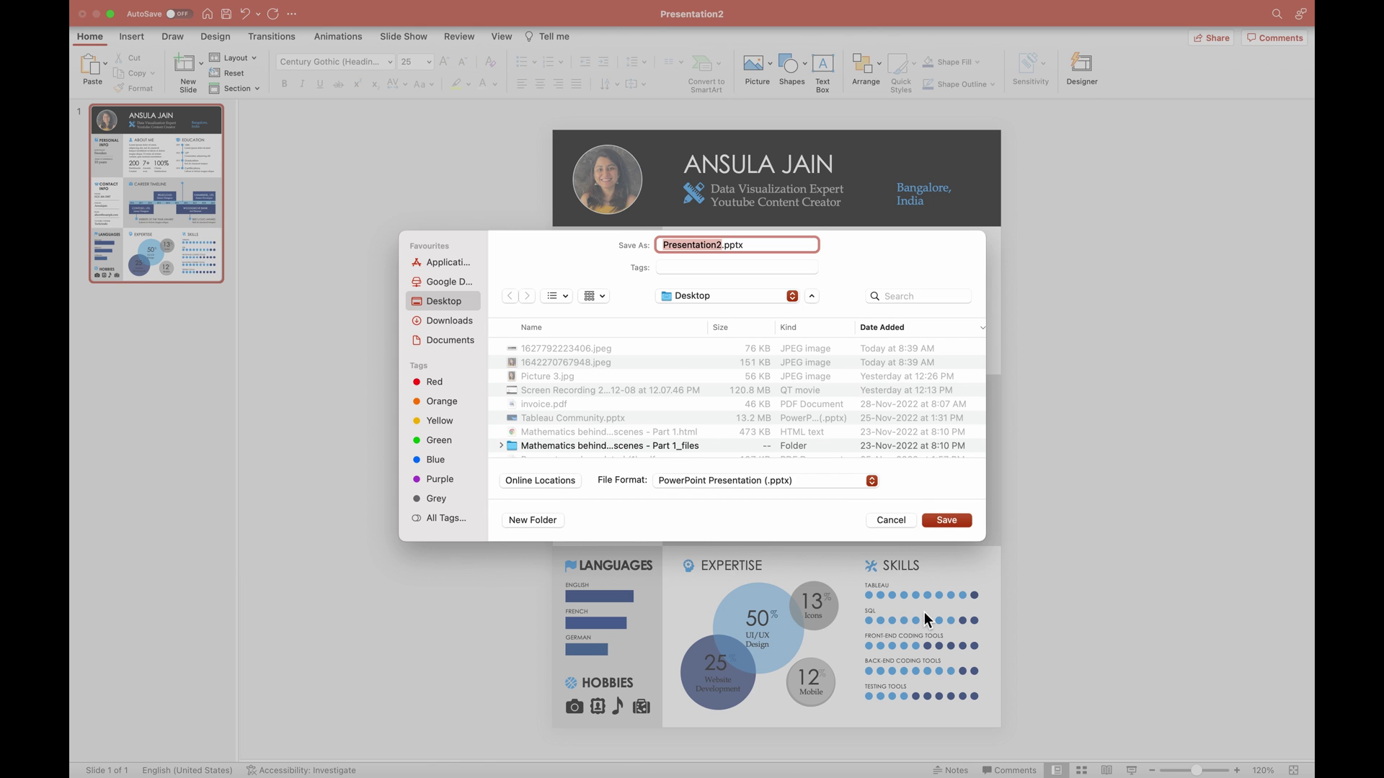
type("Resume ")
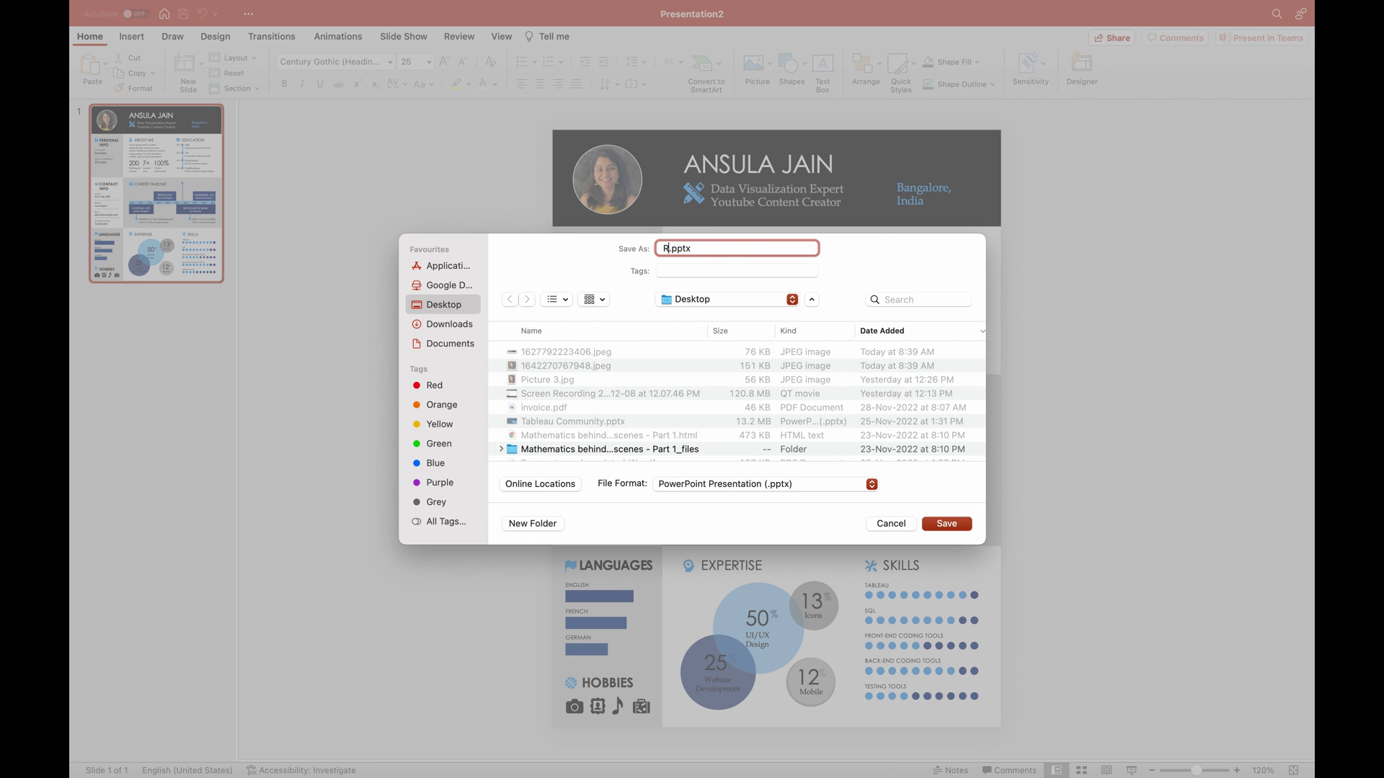
type("Template fo")
type("r Data")
key("Return")
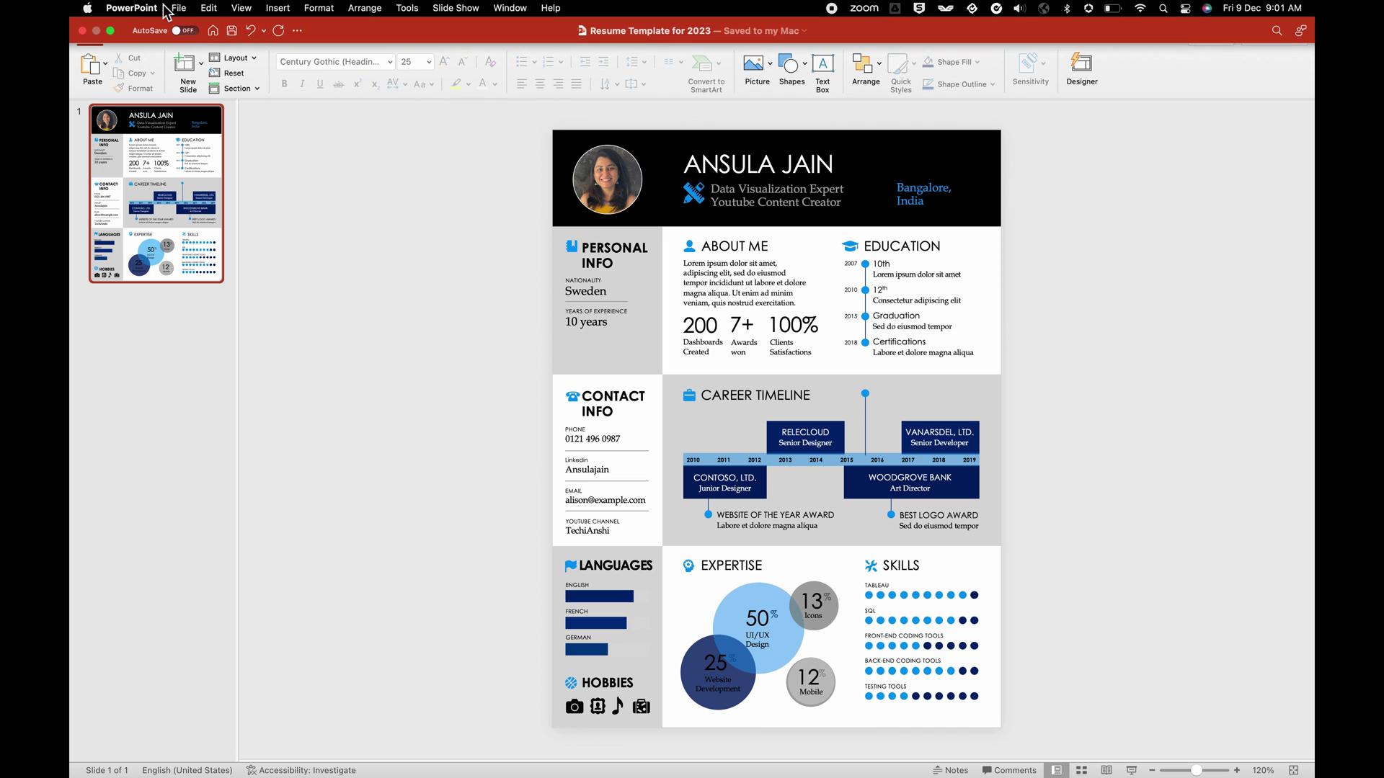
Save a PDF copy named 'Resume Template for 2023.pdf' to the Desktop.
left_click(177, 9)
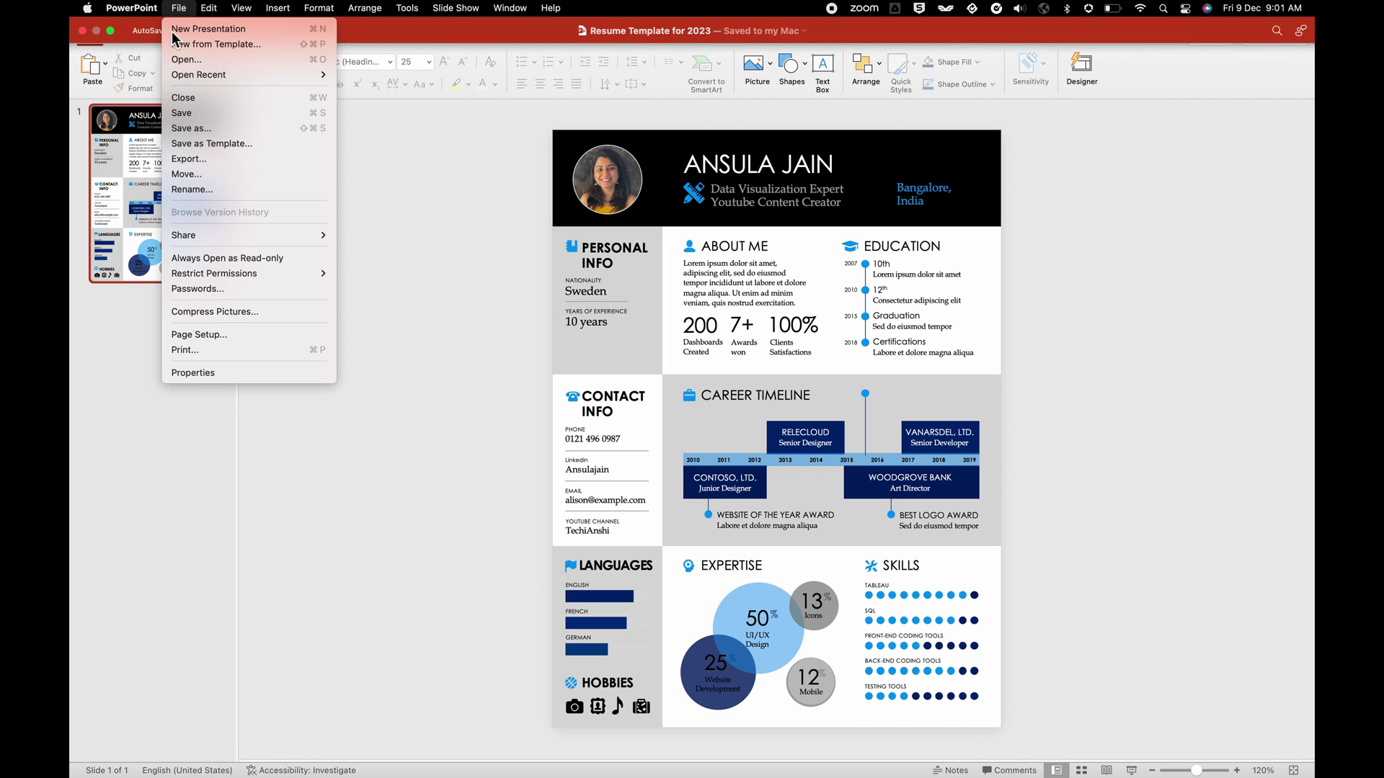
left_click(207, 135)
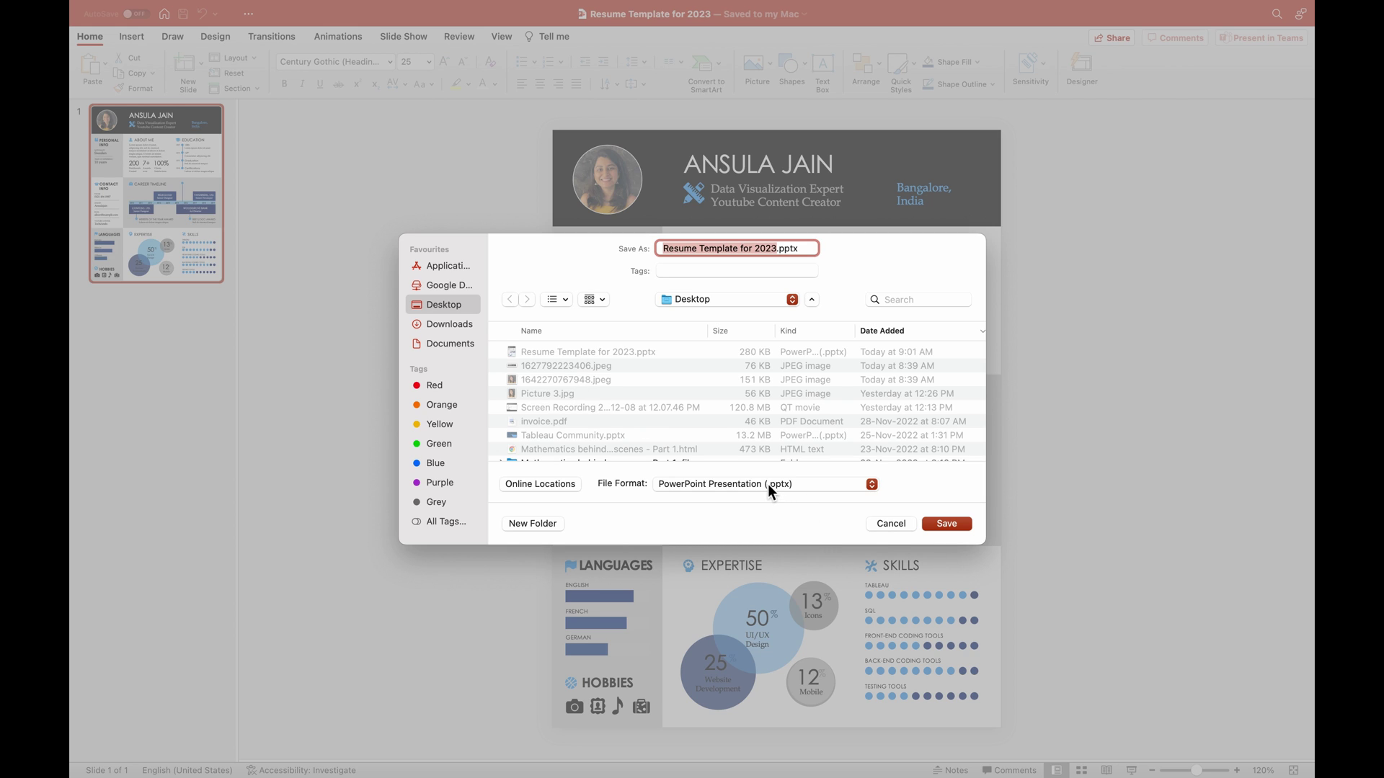
left_click(769, 489)
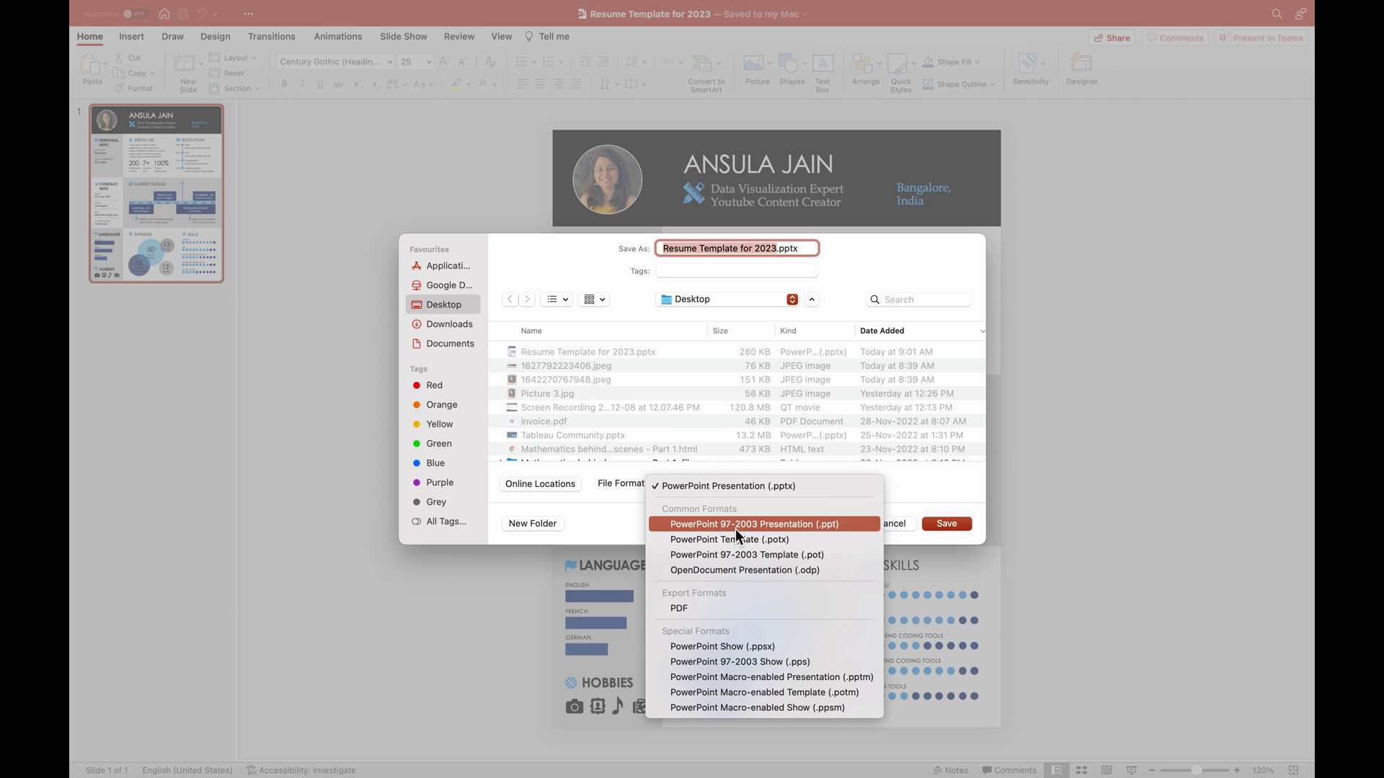
left_click(683, 611)
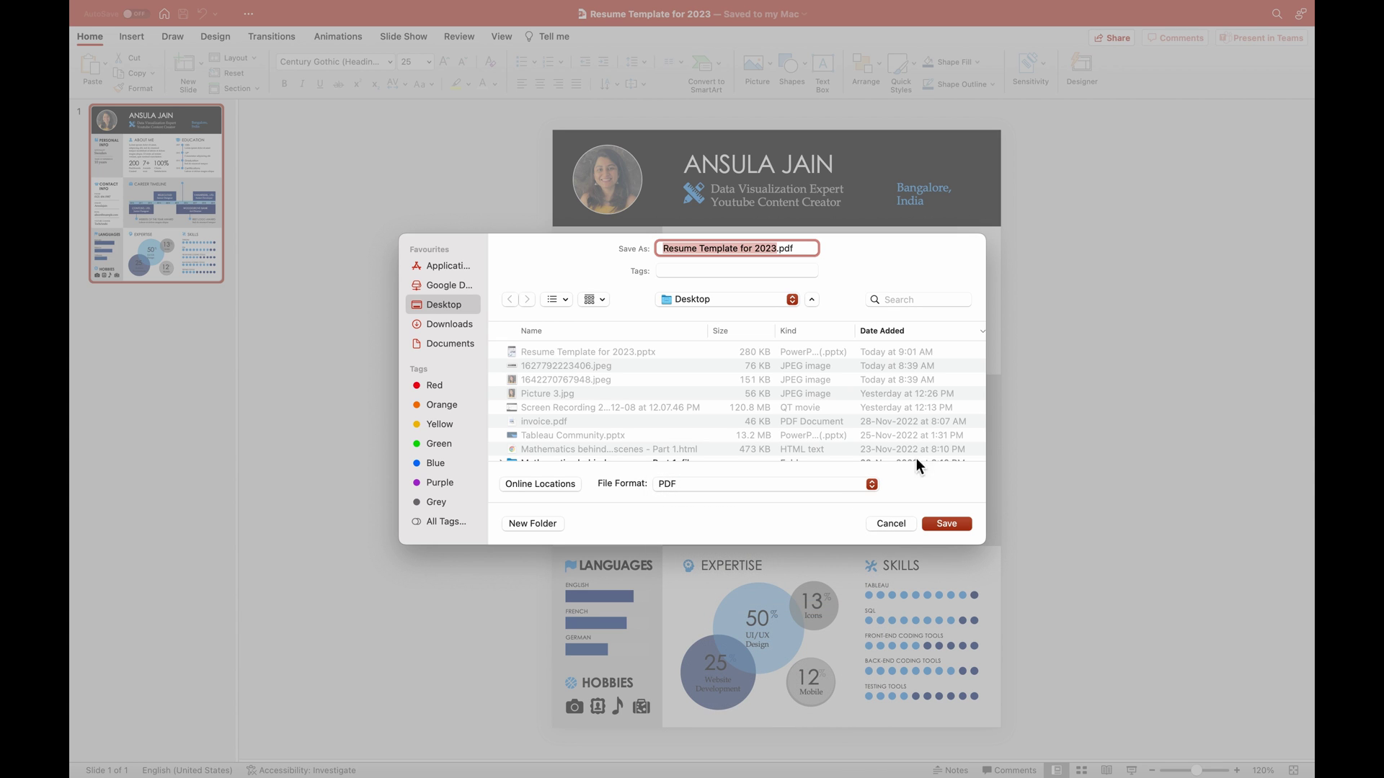
left_click(957, 525)
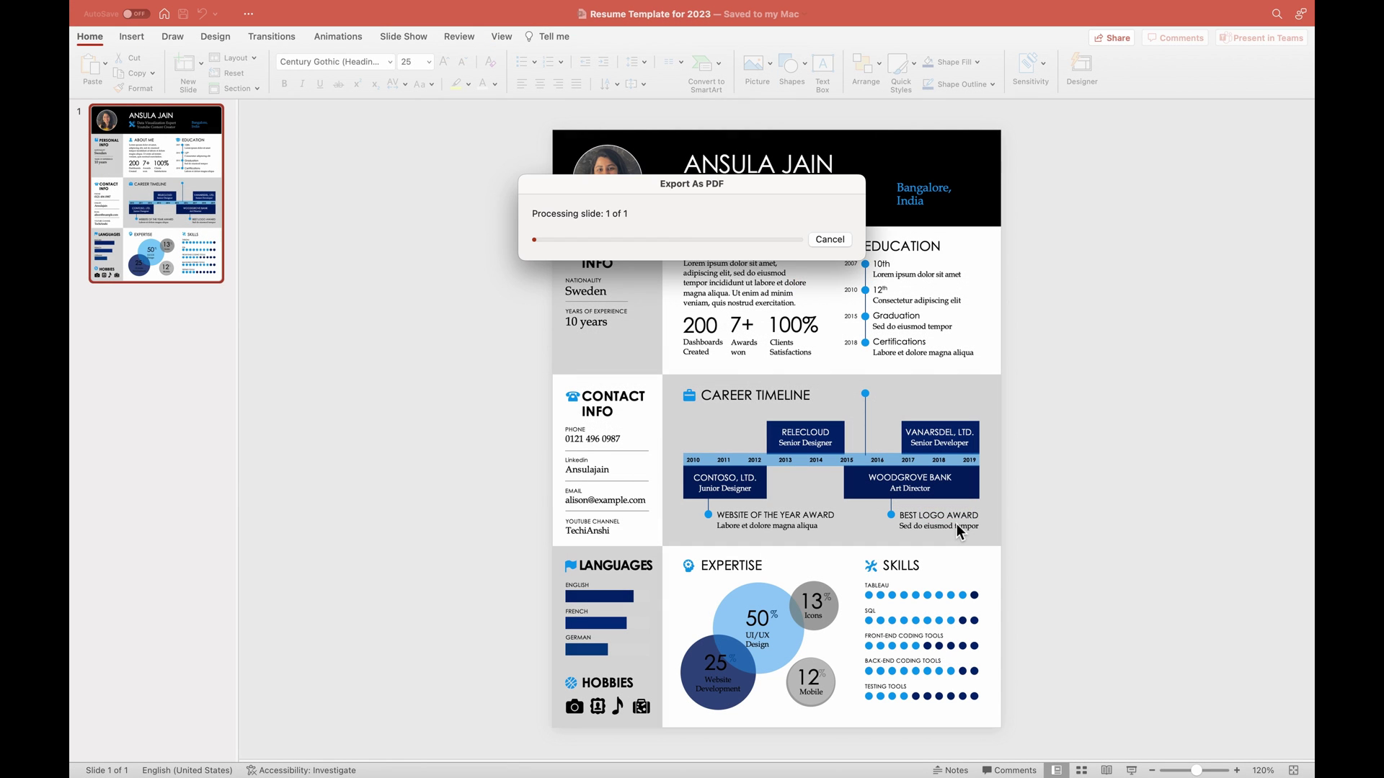
mouse_move(76, 9)
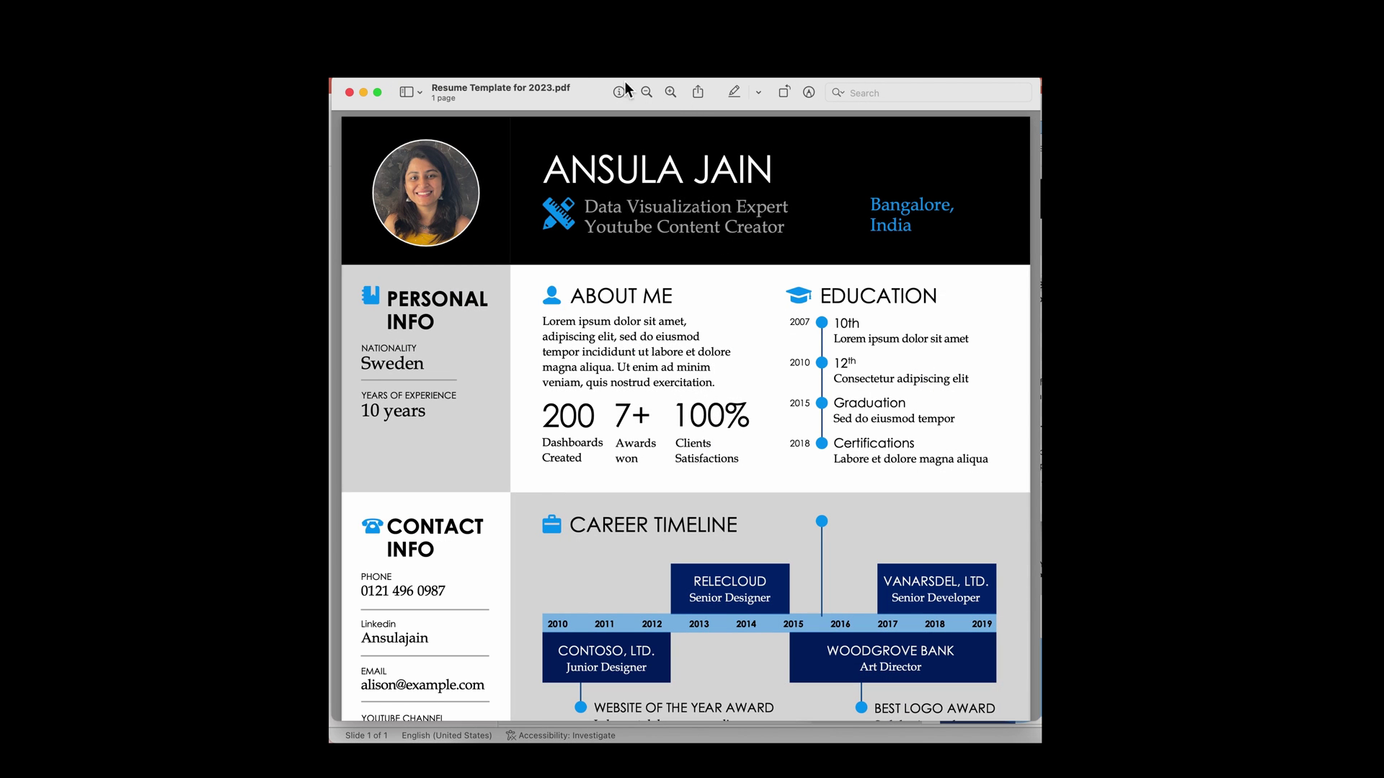
Show the one-page Resume Template for 2023.pdf full screen in Preview.
key("super+shift+f")
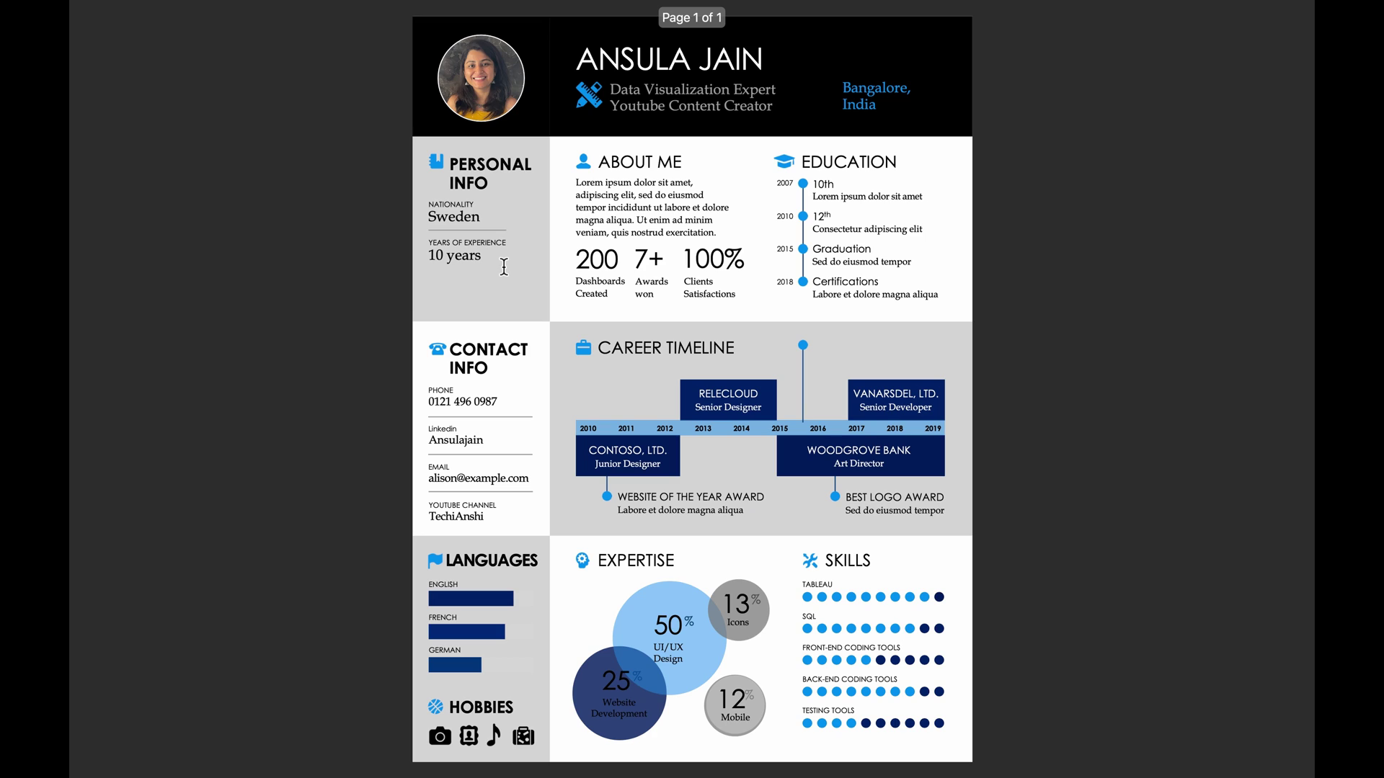